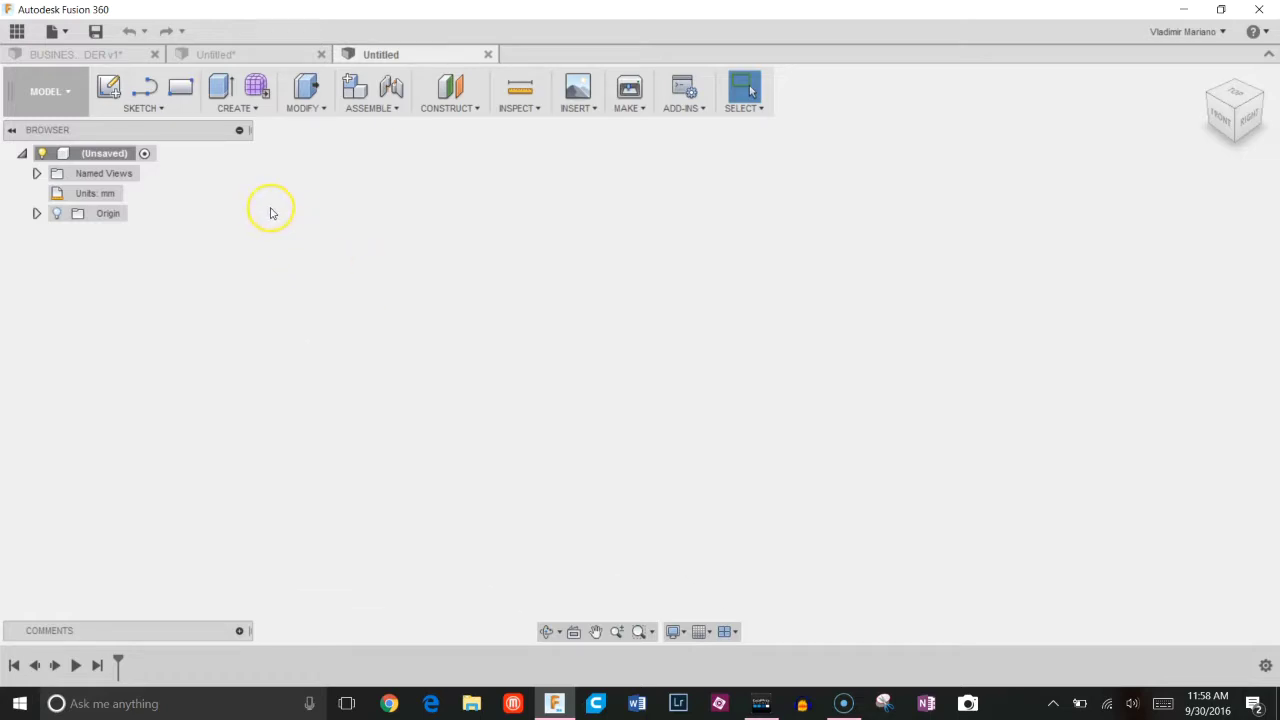
# Start a new sketch on the front plane.
pyautogui.click(158, 109)
pyautogui.click(160, 126)
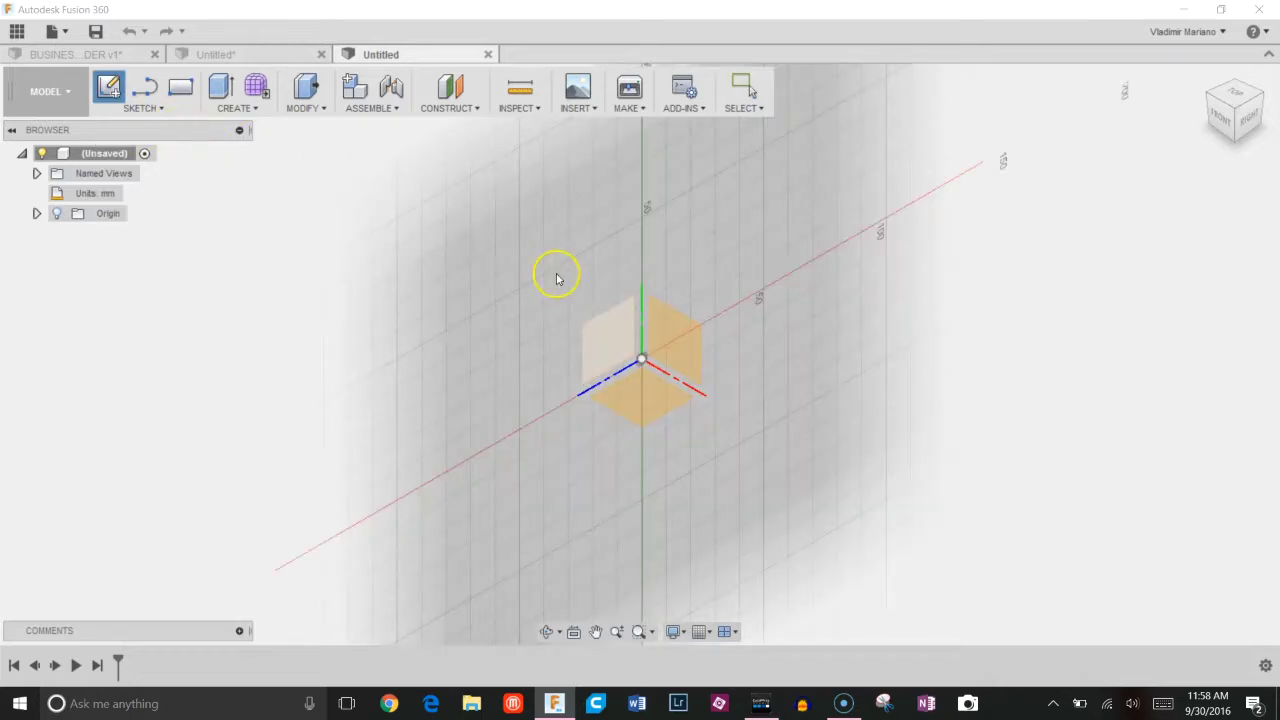
pyautogui.click(663, 334)
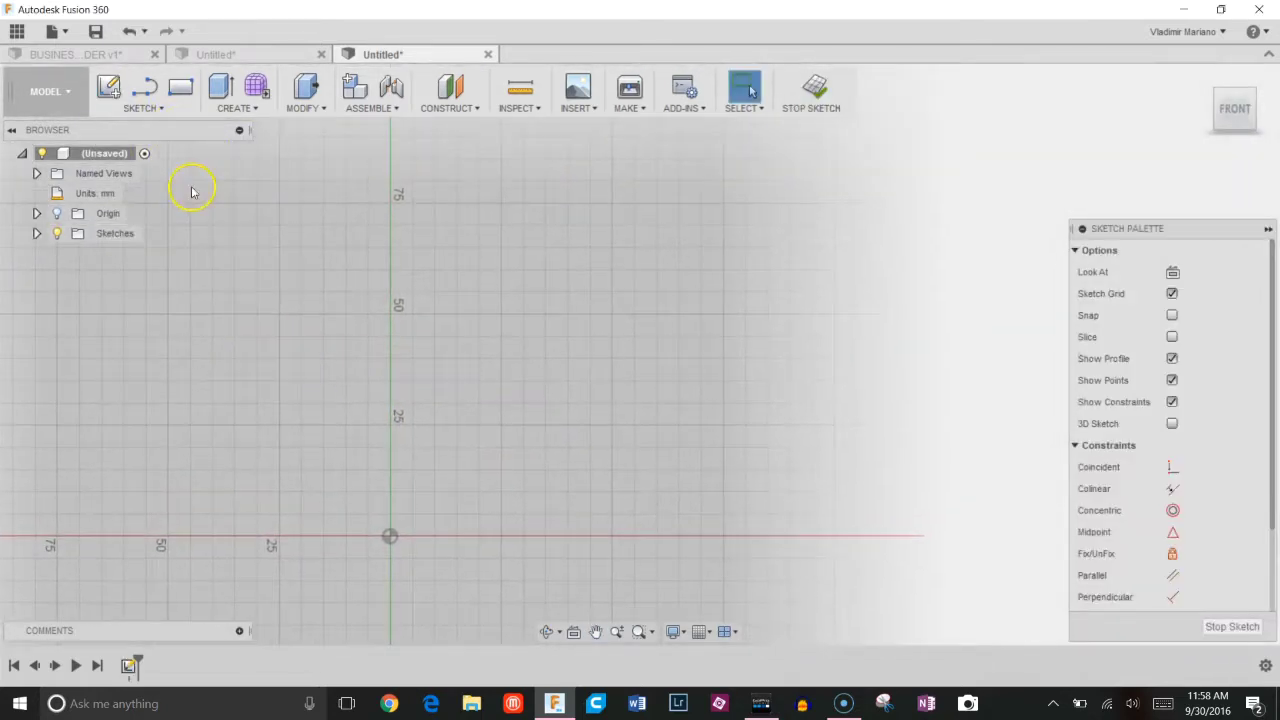
# Draw a spline from the origin through three fit points, rising near 50 then dipping right.
pyautogui.click(163, 110)
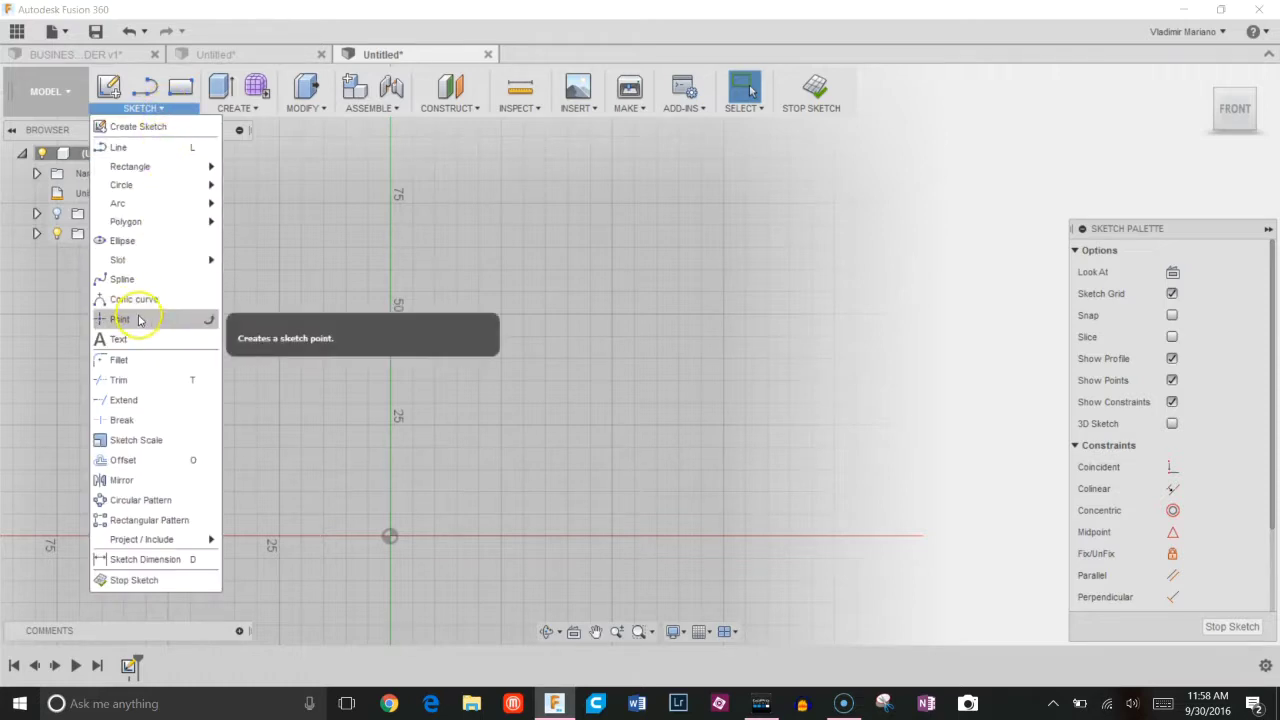
pyautogui.click(153, 282)
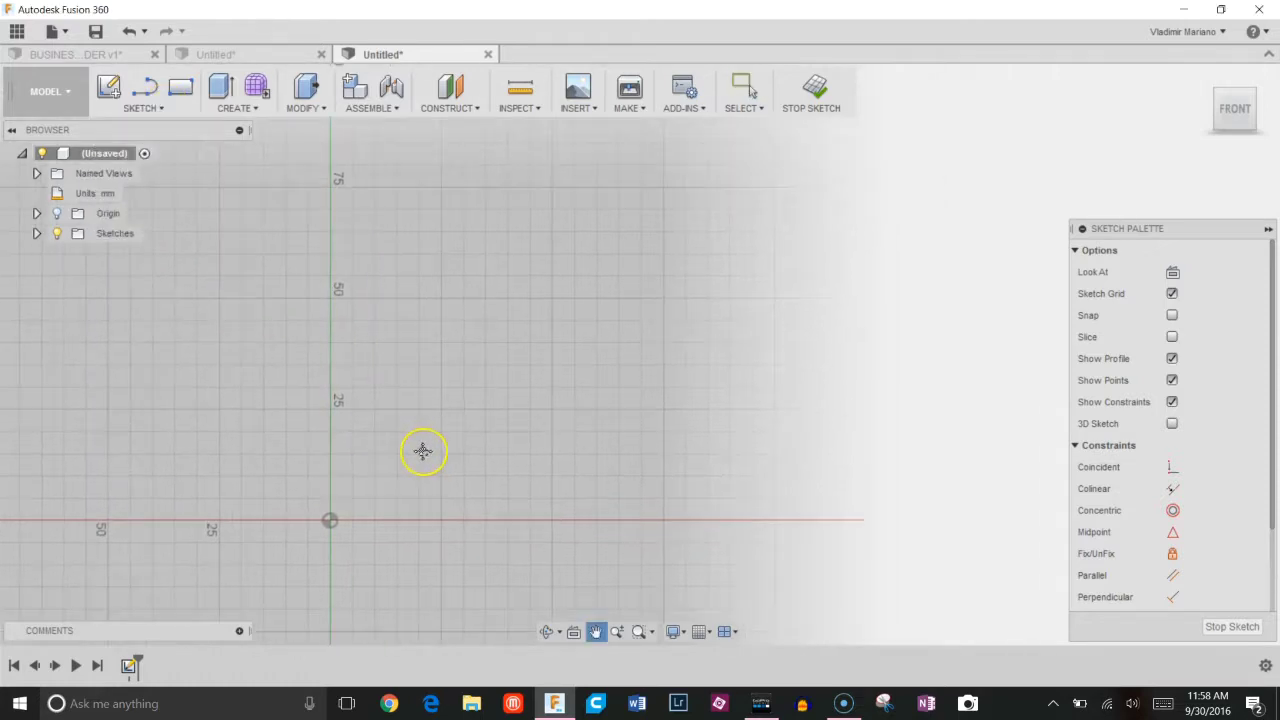
pyautogui.click(315, 536)
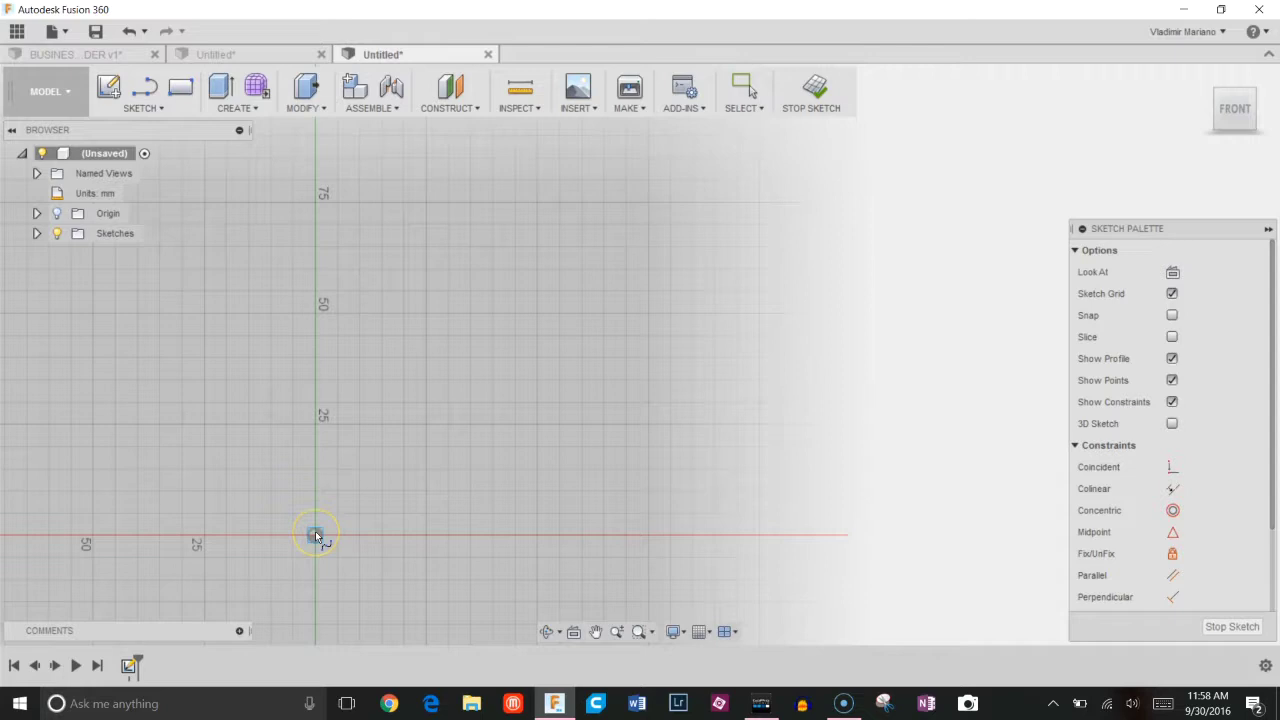
pyautogui.scroll(2, 425, 429)
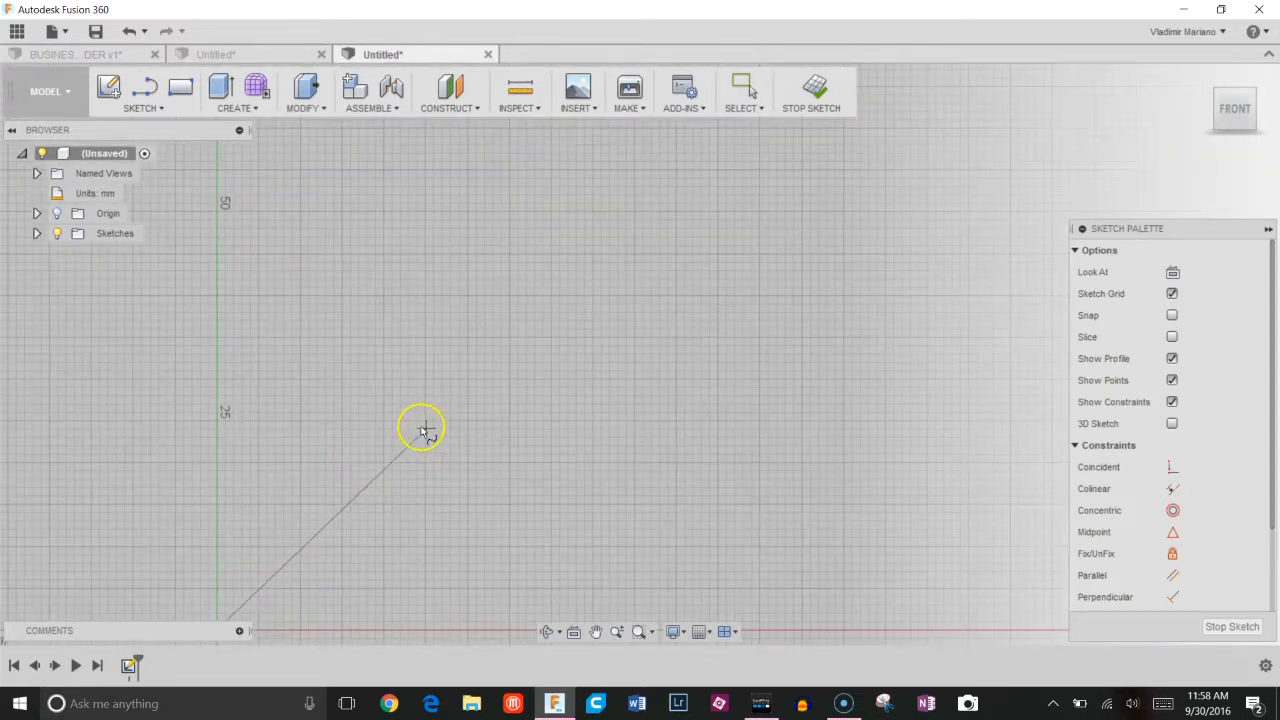
pyautogui.click(390, 250)
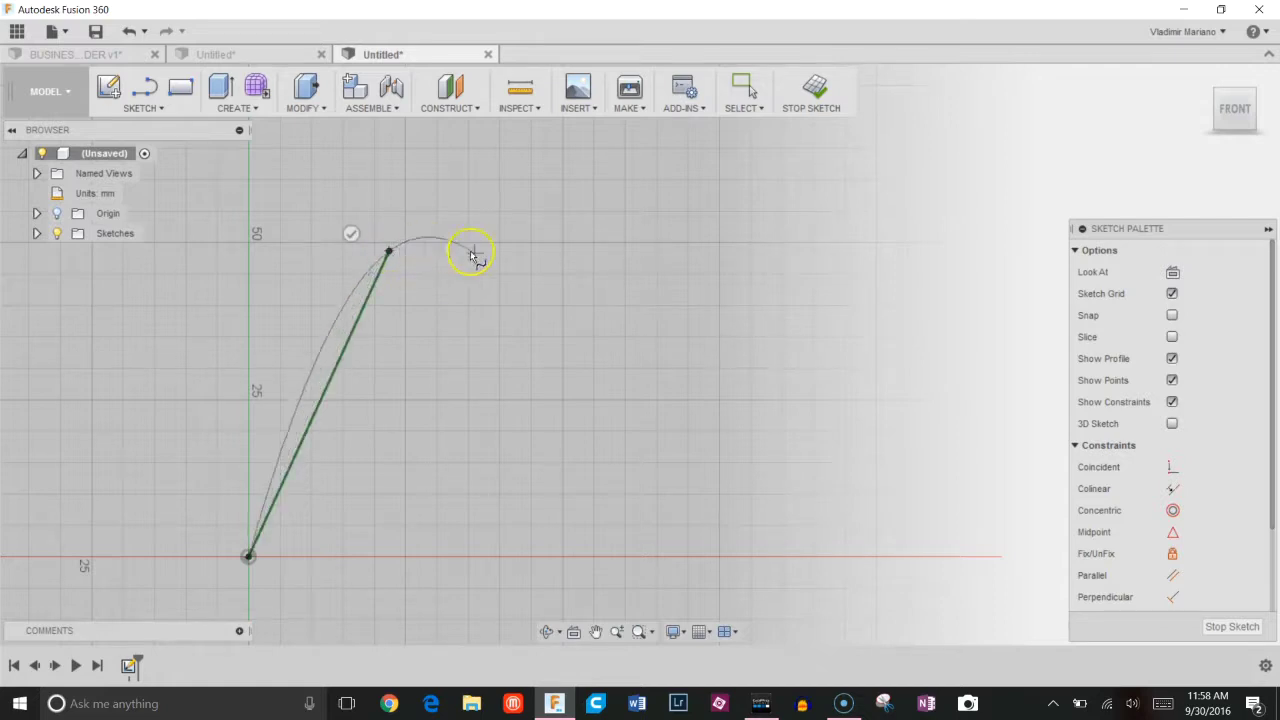
pyautogui.click(553, 545)
pyautogui.click(717, 500)
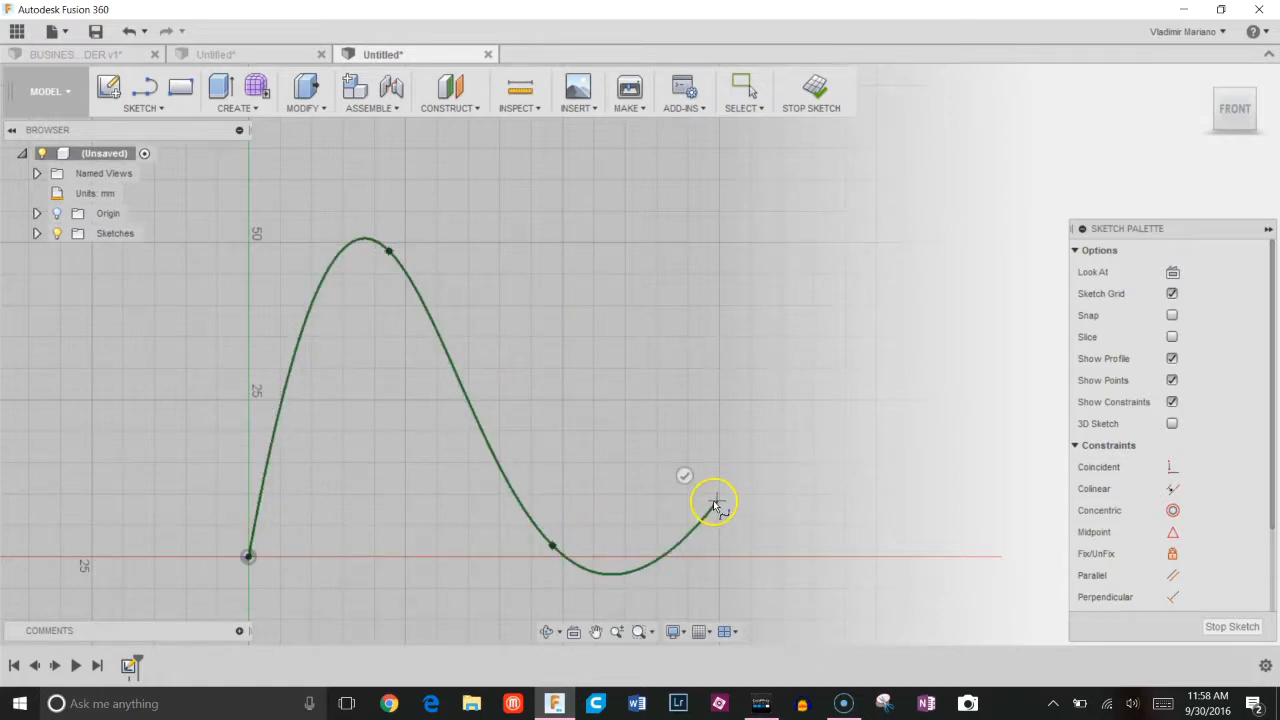
pyautogui.click(683, 475)
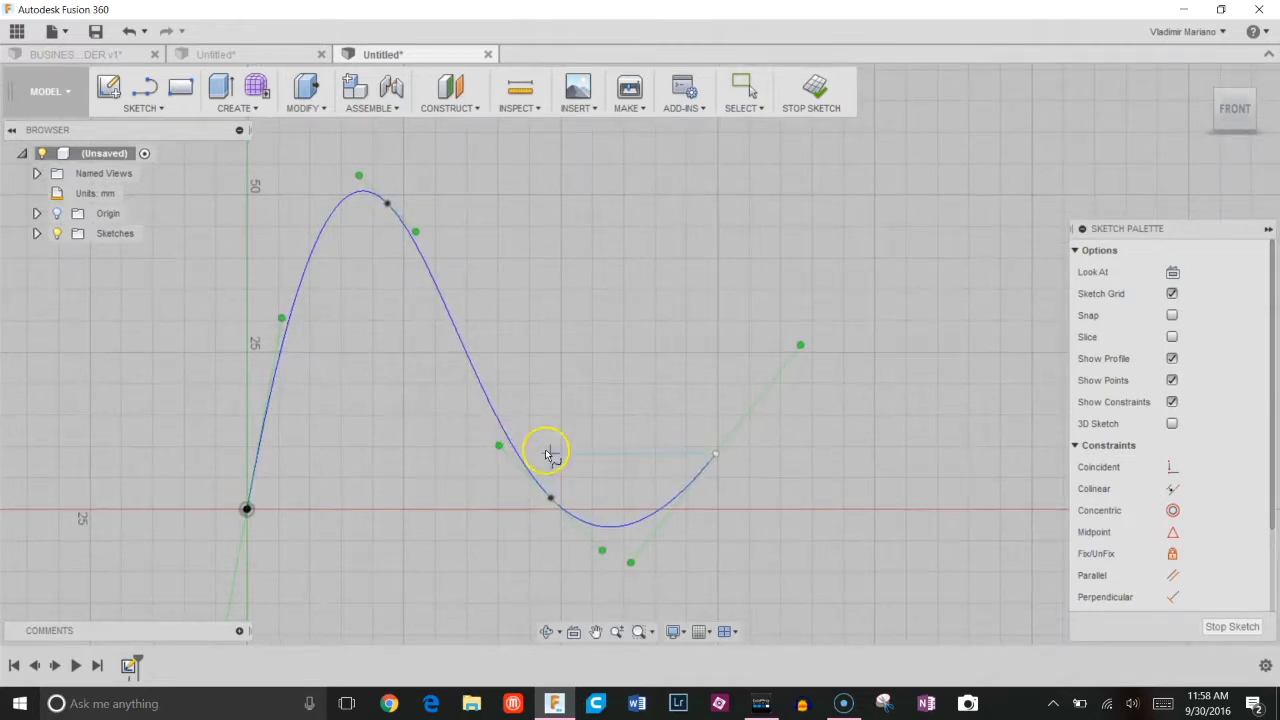
# Insert two extra fit points on the spline, one in the dip and one further right.
pyautogui.press('Escape')
pyautogui.scroll(3, 600, 528)
pyautogui.click(574, 523)
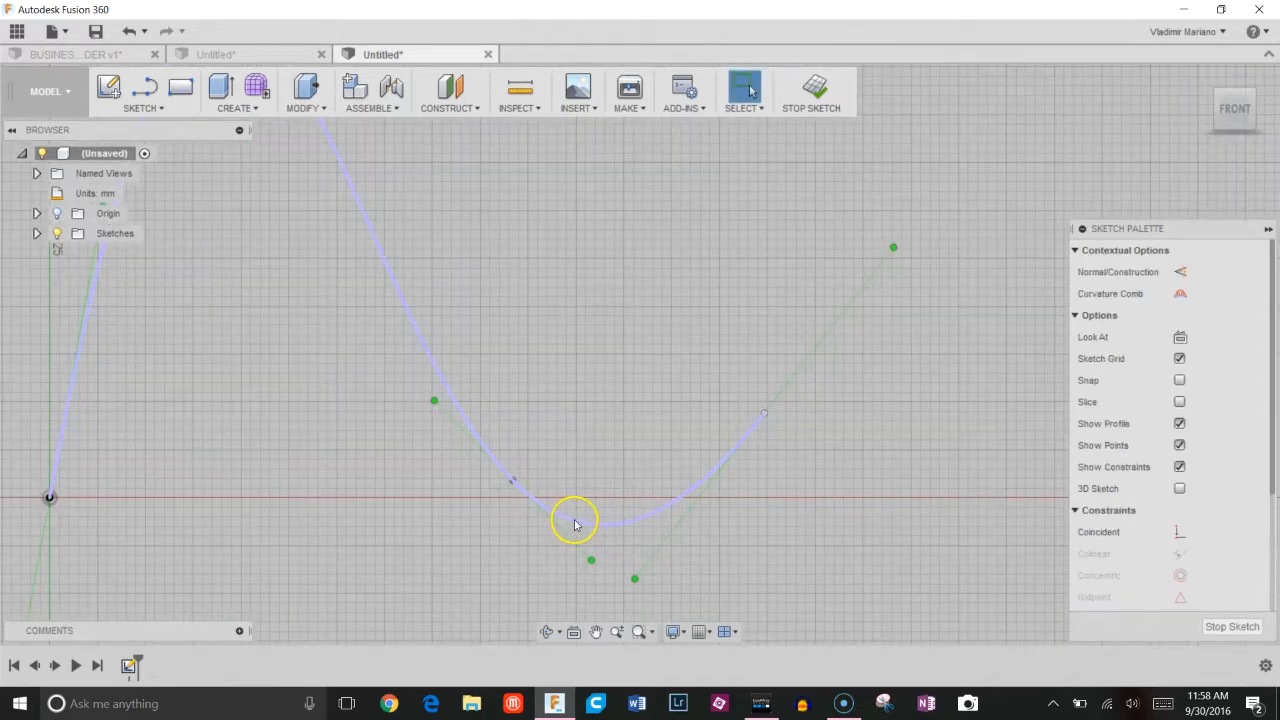
pyautogui.rightClick(577, 520)
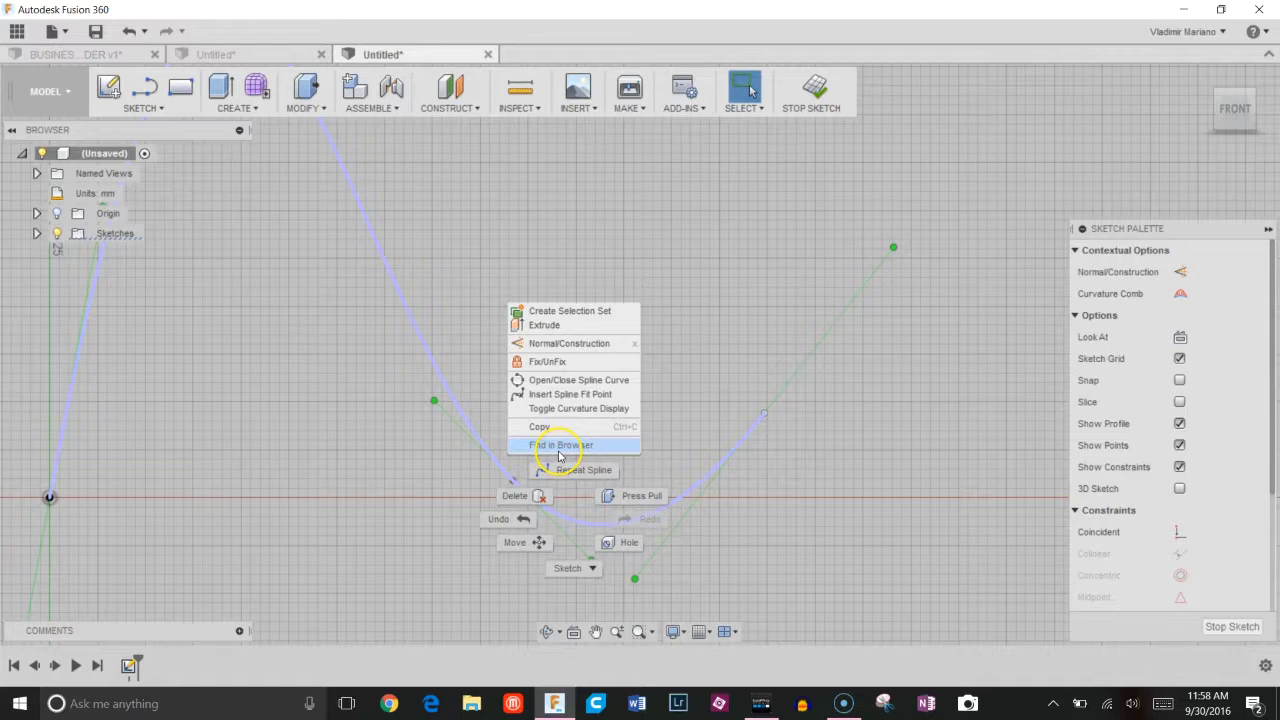
pyautogui.click(566, 394)
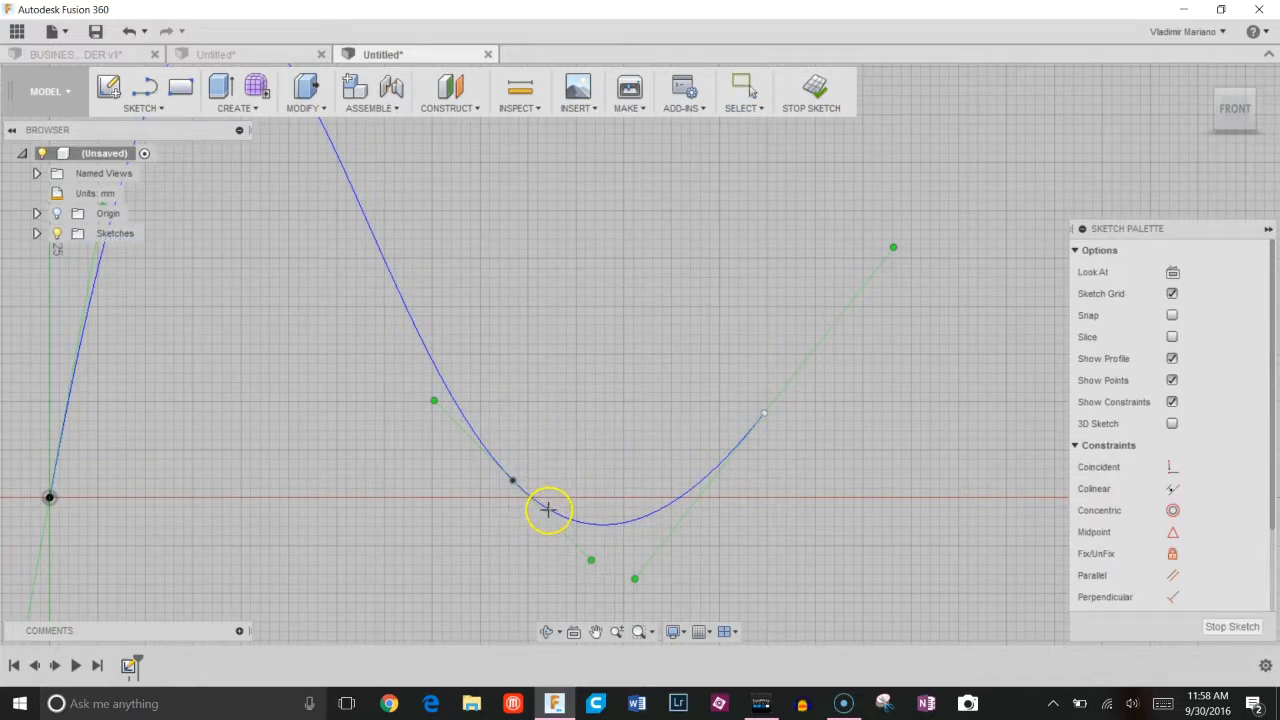
pyautogui.click(548, 509)
pyautogui.click(656, 511)
pyautogui.press('Escape')
# Drag the fit points and end point to flatten the dip and extend the curve rightward.
pyautogui.moveTo(543, 506); pyautogui.dragTo(507, 457)
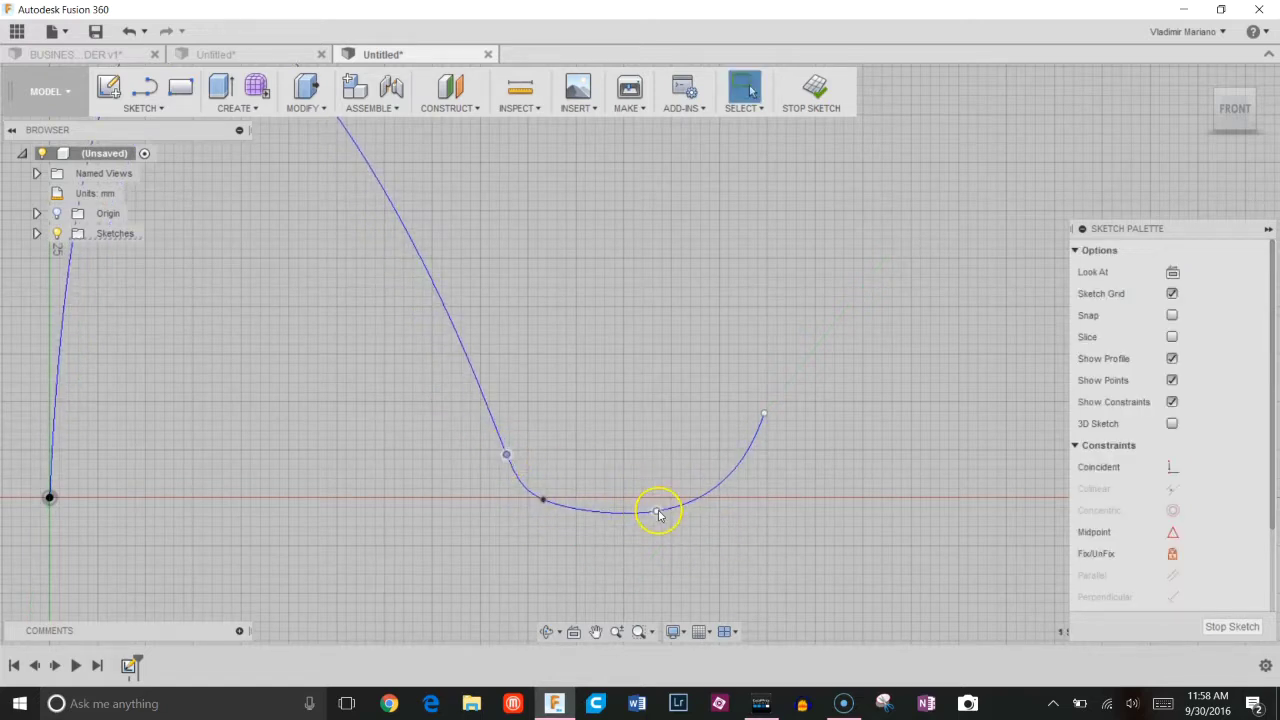
pyautogui.moveTo(657, 509); pyautogui.dragTo(720, 500)
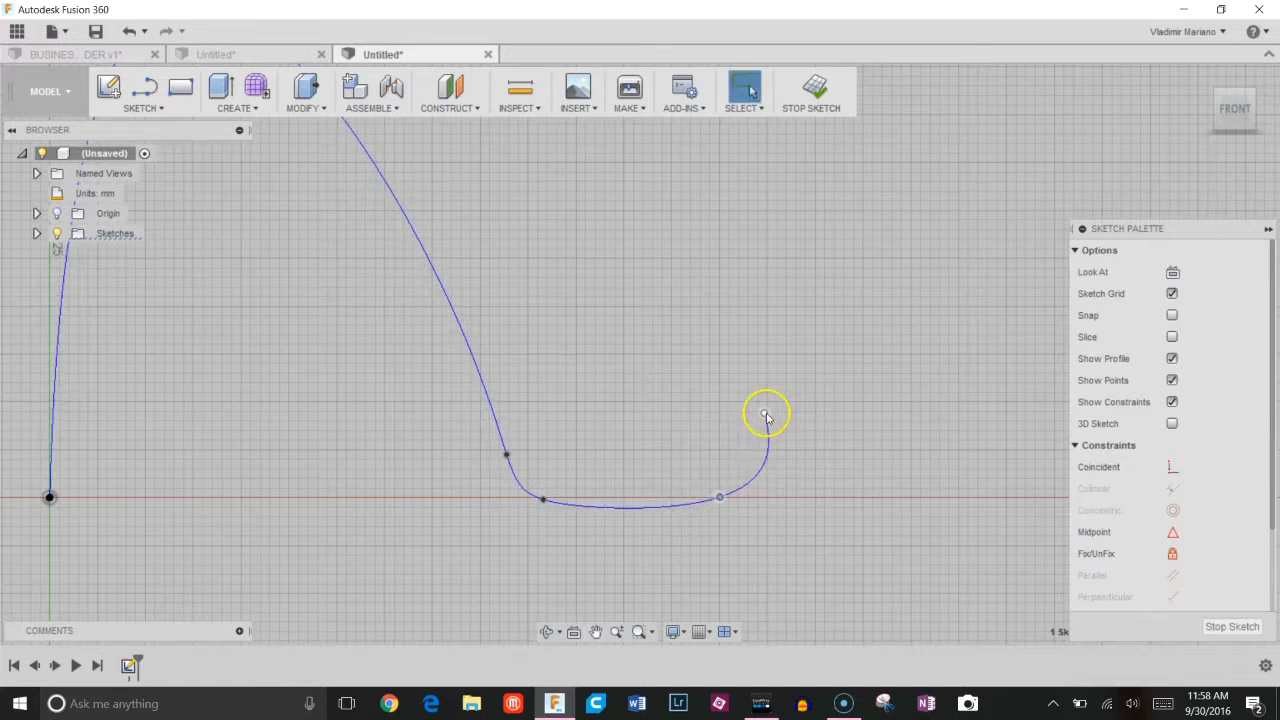
pyautogui.moveTo(766, 414); pyautogui.dragTo(800, 416)
pyautogui.moveTo(507, 455); pyautogui.dragTo(501, 412)
pyautogui.moveTo(541, 499); pyautogui.dragTo(538, 481)
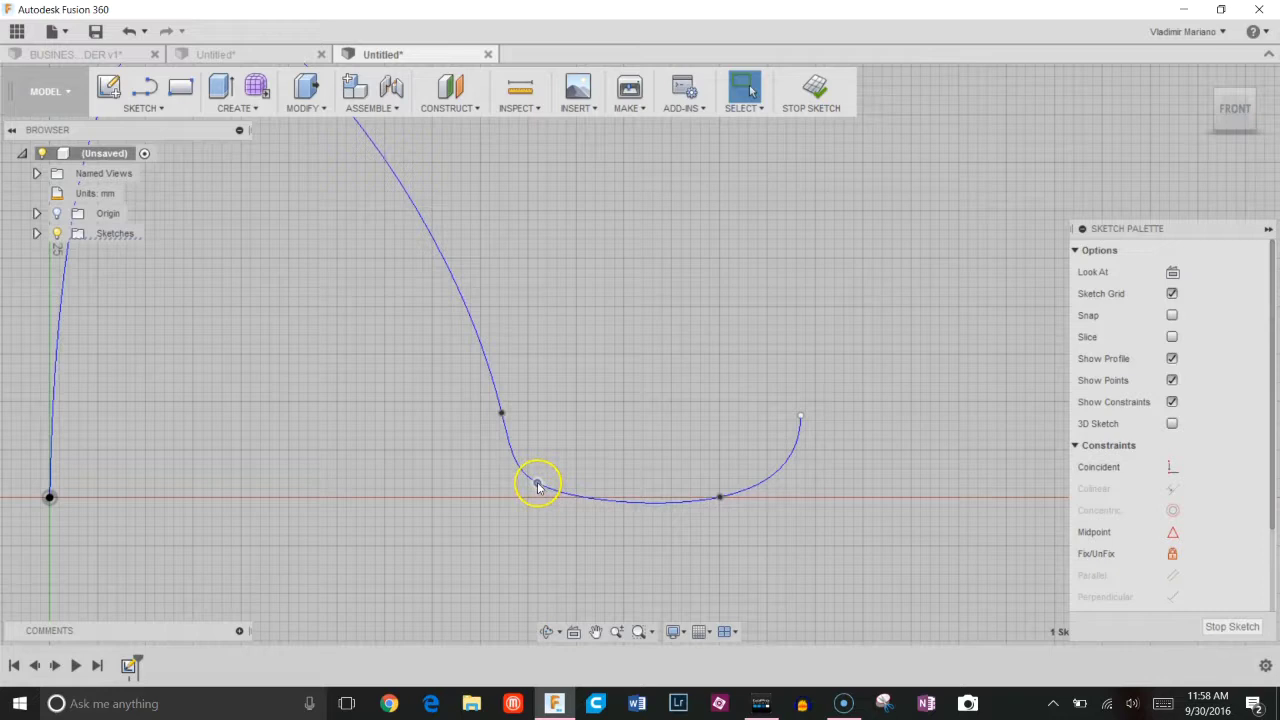
pyautogui.moveTo(722, 493); pyautogui.dragTo(757, 491)
pyautogui.moveTo(800, 416); pyautogui.dragTo(842, 409)
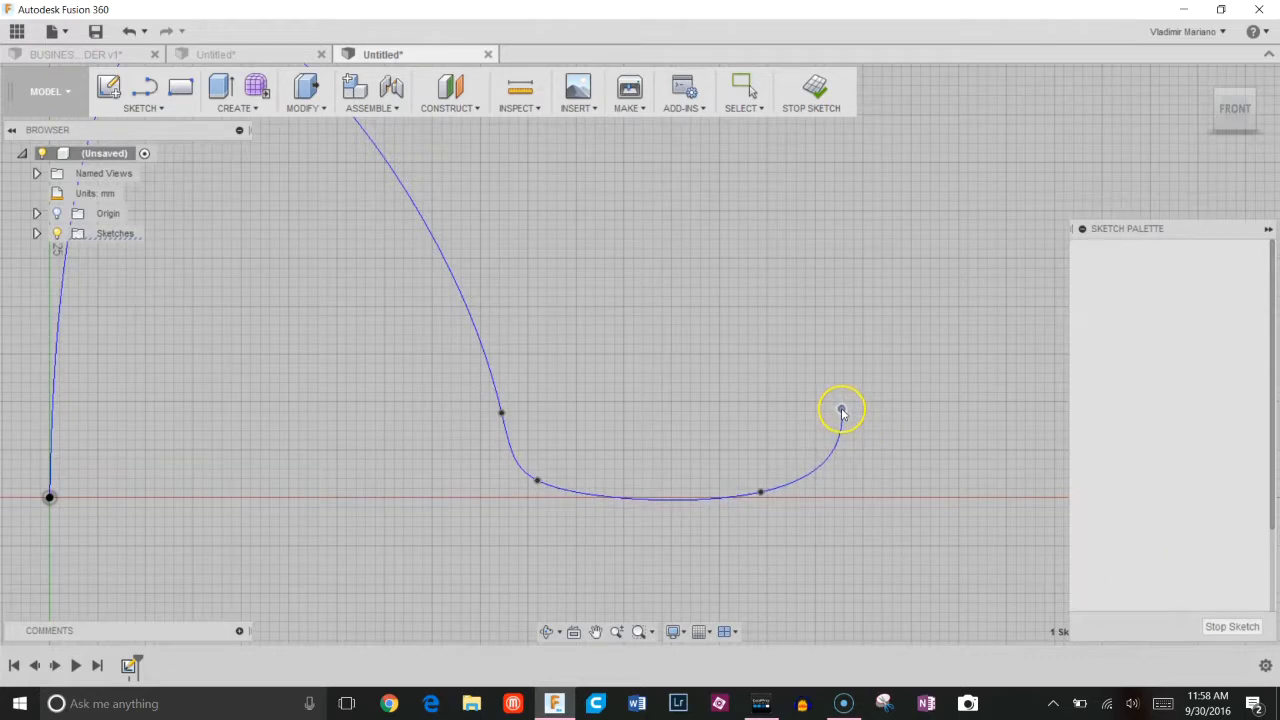
# Rotate the end tangent and adjust the lower-right fit point and its tangent to smooth the tail.
pyautogui.click(842, 409)
pyautogui.moveTo(830, 274); pyautogui.dragTo(874, 292)
pyautogui.click(760, 493)
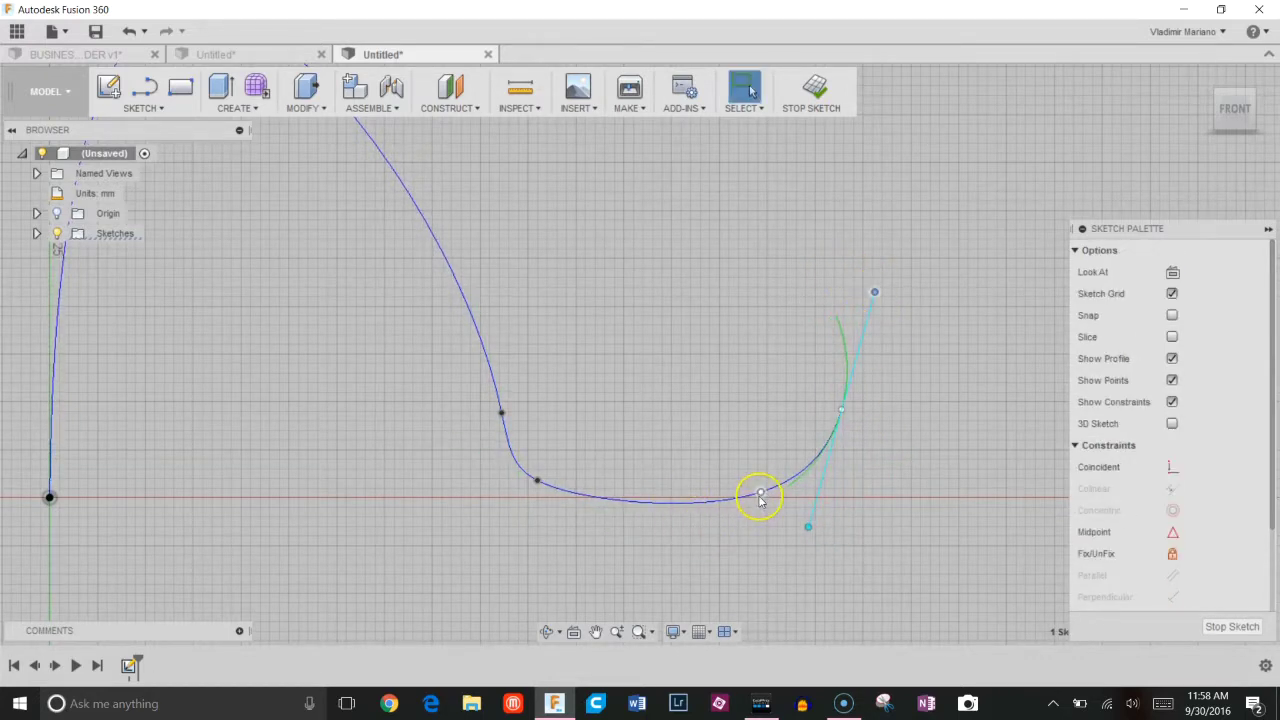
pyautogui.moveTo(760, 493); pyautogui.dragTo(783, 486)
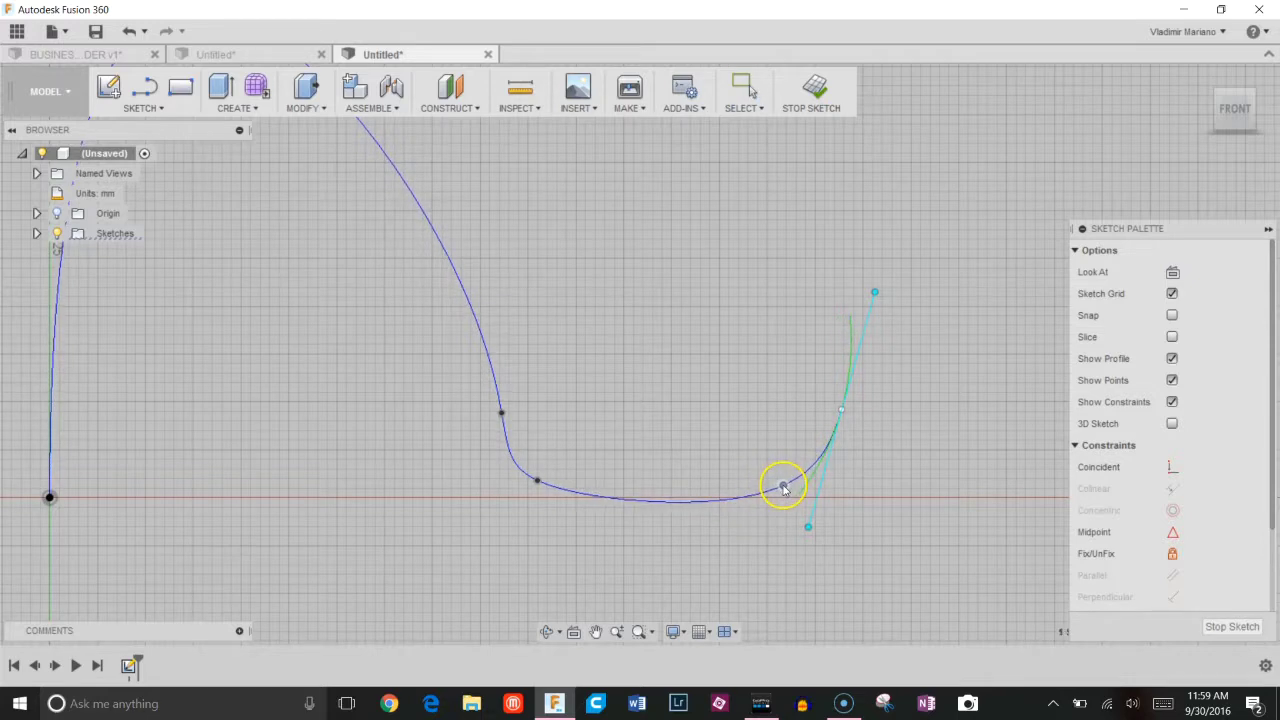
pyautogui.moveTo(906, 431); pyautogui.dragTo(912, 449)
pyautogui.moveTo(537, 481); pyautogui.dragTo(540, 495)
# Raise the spline's end point with the whole curve in view.
pyautogui.scroll(-3, 470, 505)
pyautogui.moveTo(386, 514); pyautogui.dragTo(434, 529, button='middle')
pyautogui.scroll(-1, 450, 520)
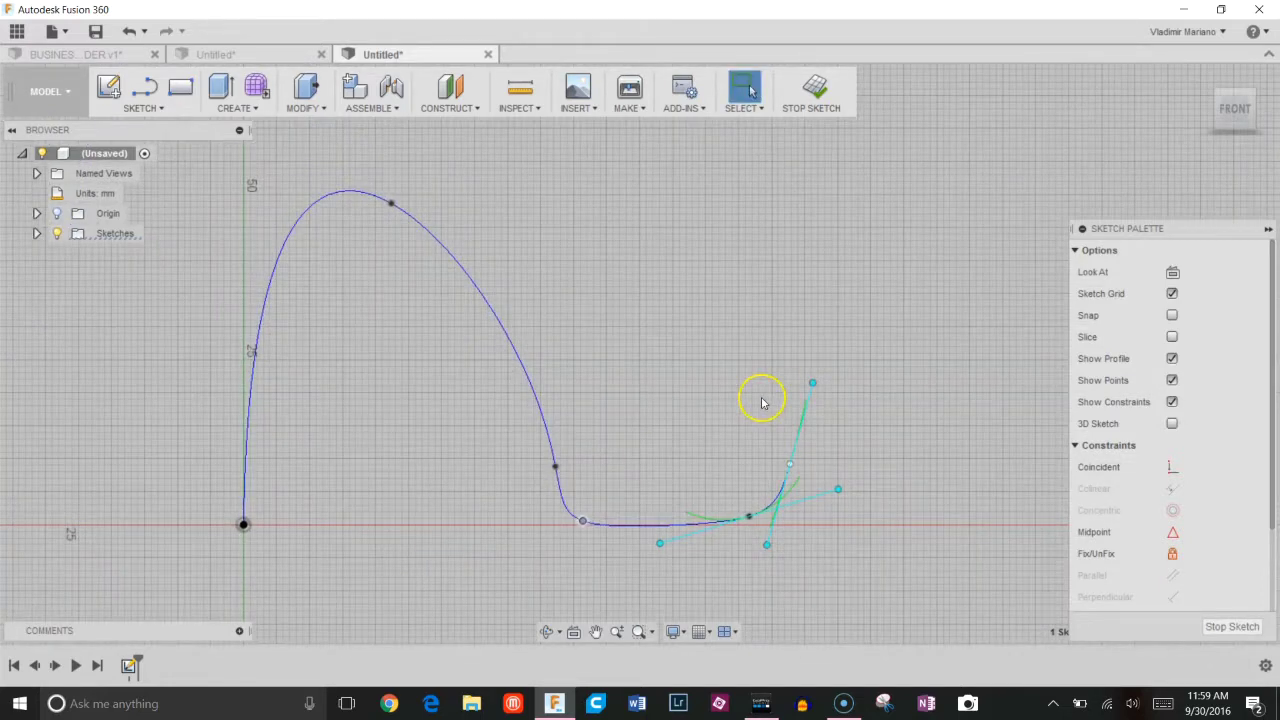
pyautogui.click(900, 438)
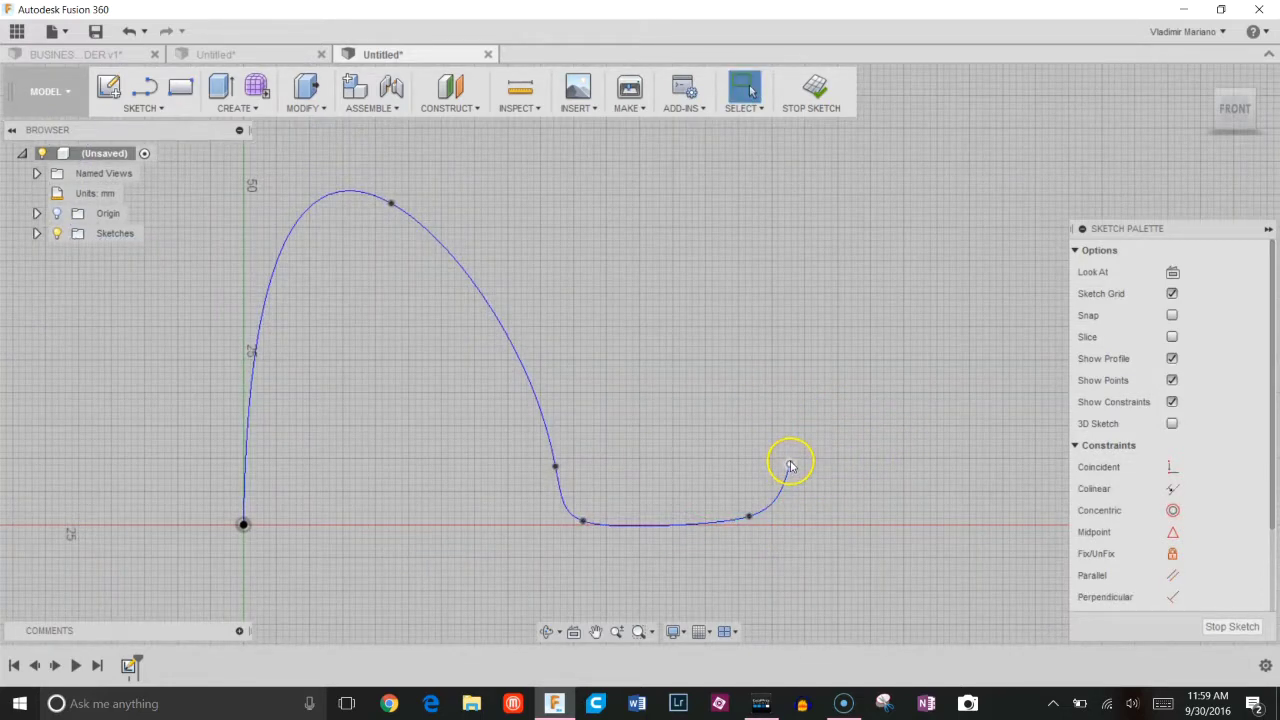
pyautogui.moveTo(790, 466); pyautogui.dragTo(797, 449)
pyautogui.click(860, 518)
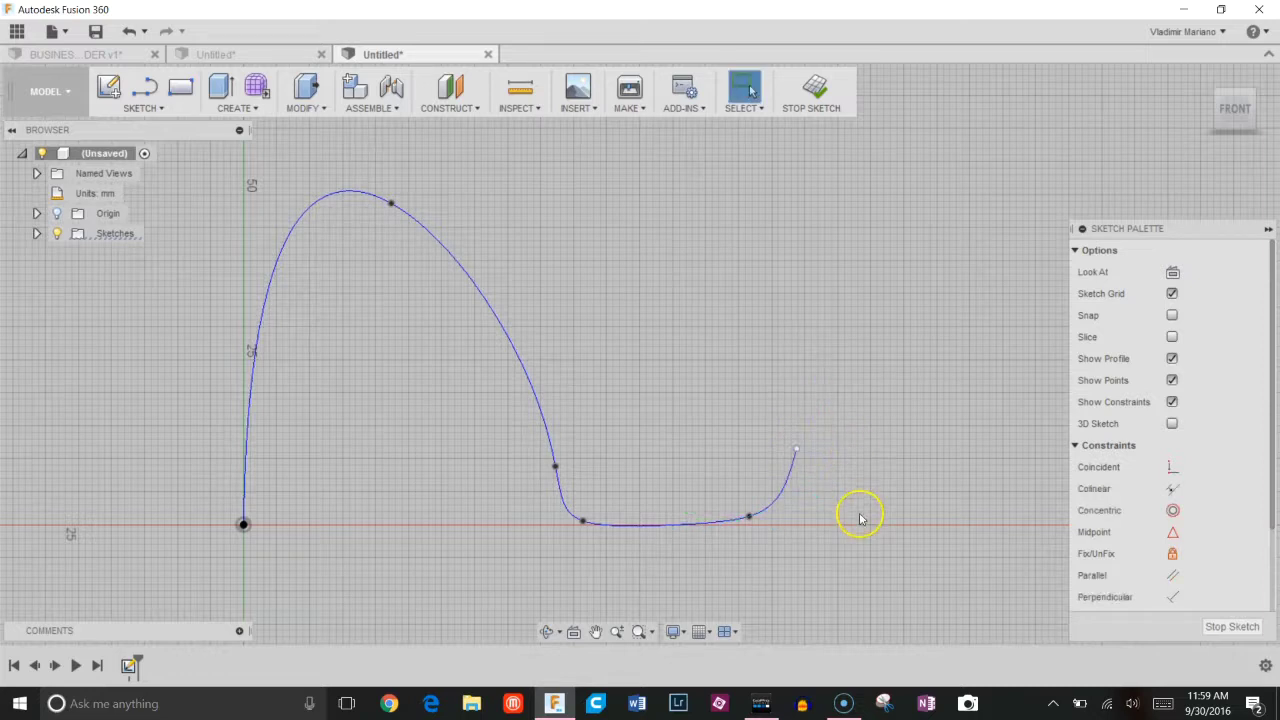
pyautogui.click(797, 450)
pyautogui.click(709, 434)
# Sharpen the peak via its fit point and tangent, and shorten the upturned tail.
pyautogui.moveTo(391, 205); pyautogui.dragTo(423, 211)
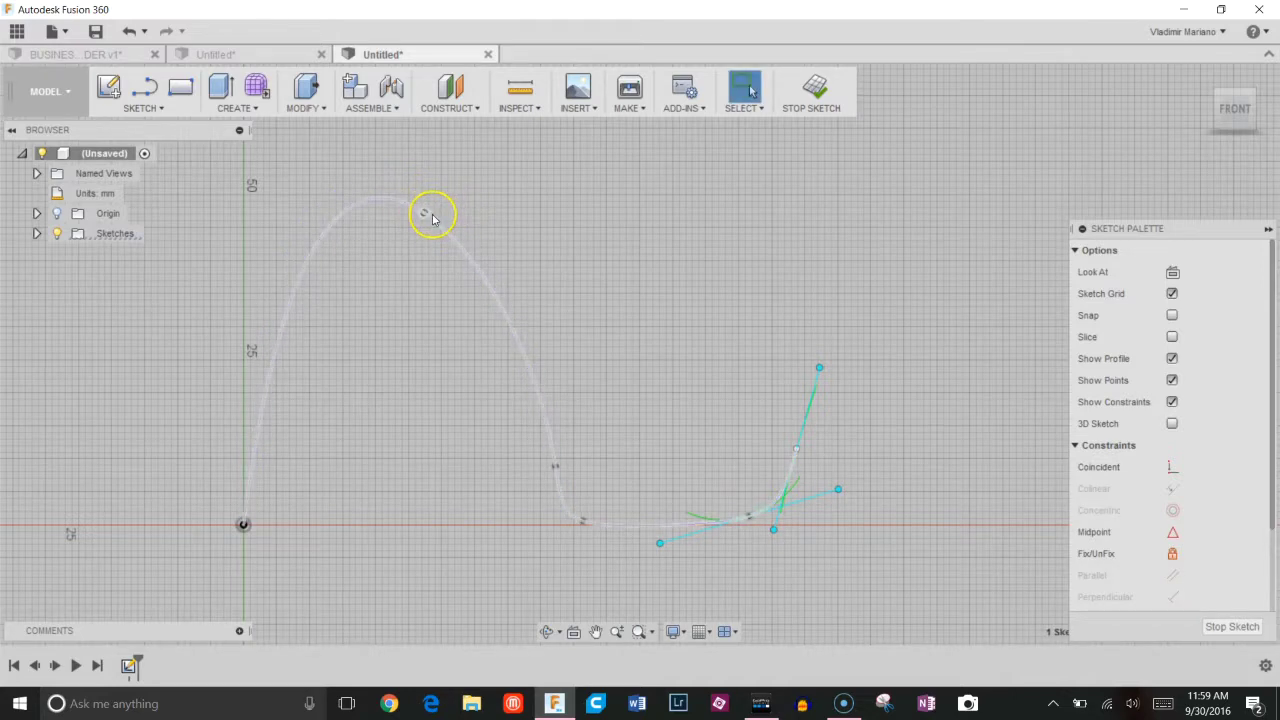
pyautogui.moveTo(486, 249); pyautogui.dragTo(453, 245)
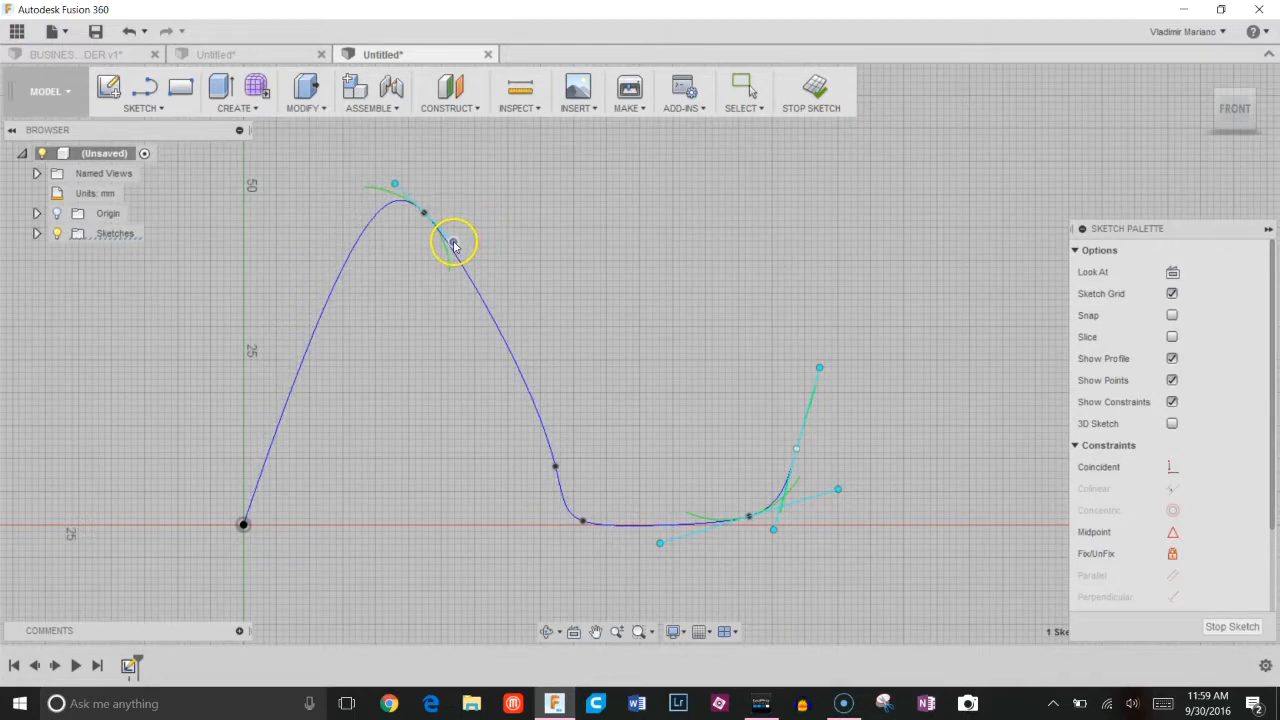
pyautogui.moveTo(556, 464); pyautogui.dragTo(518, 403)
pyautogui.moveTo(747, 517); pyautogui.dragTo(709, 520)
pyautogui.click(811, 449)
pyautogui.click(790, 453)
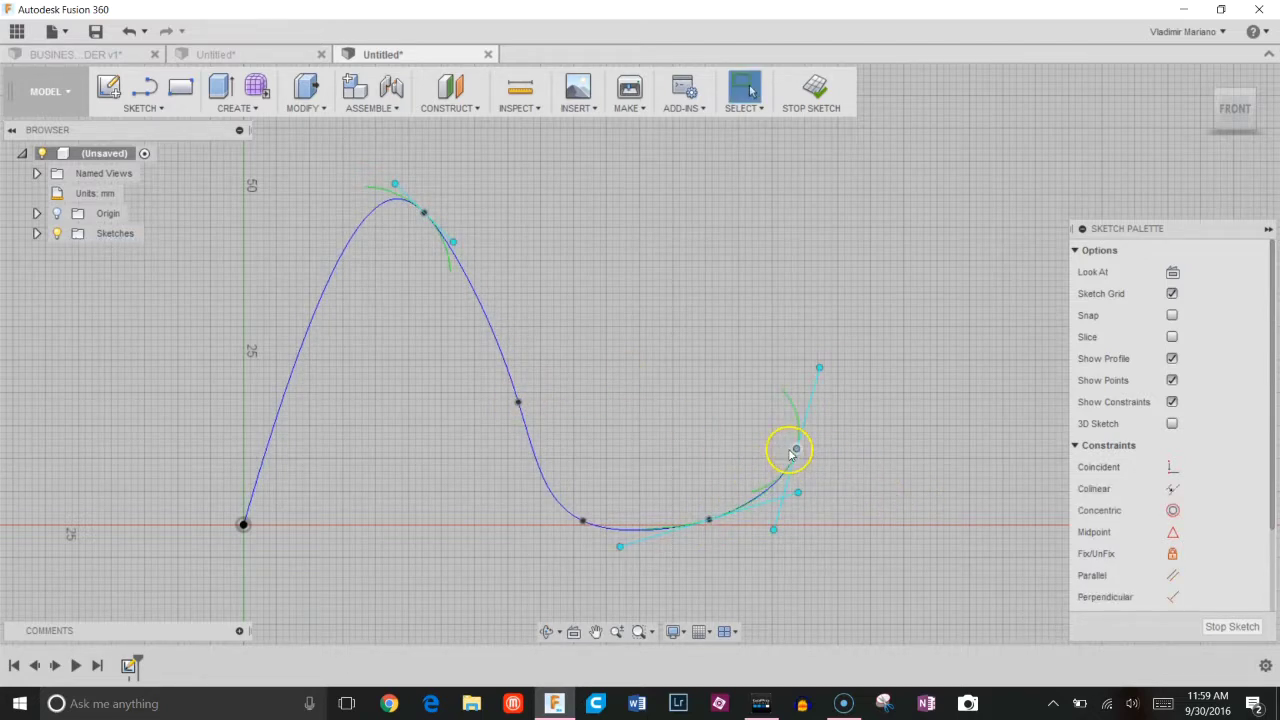
pyautogui.moveTo(790, 453); pyautogui.dragTo(752, 462)
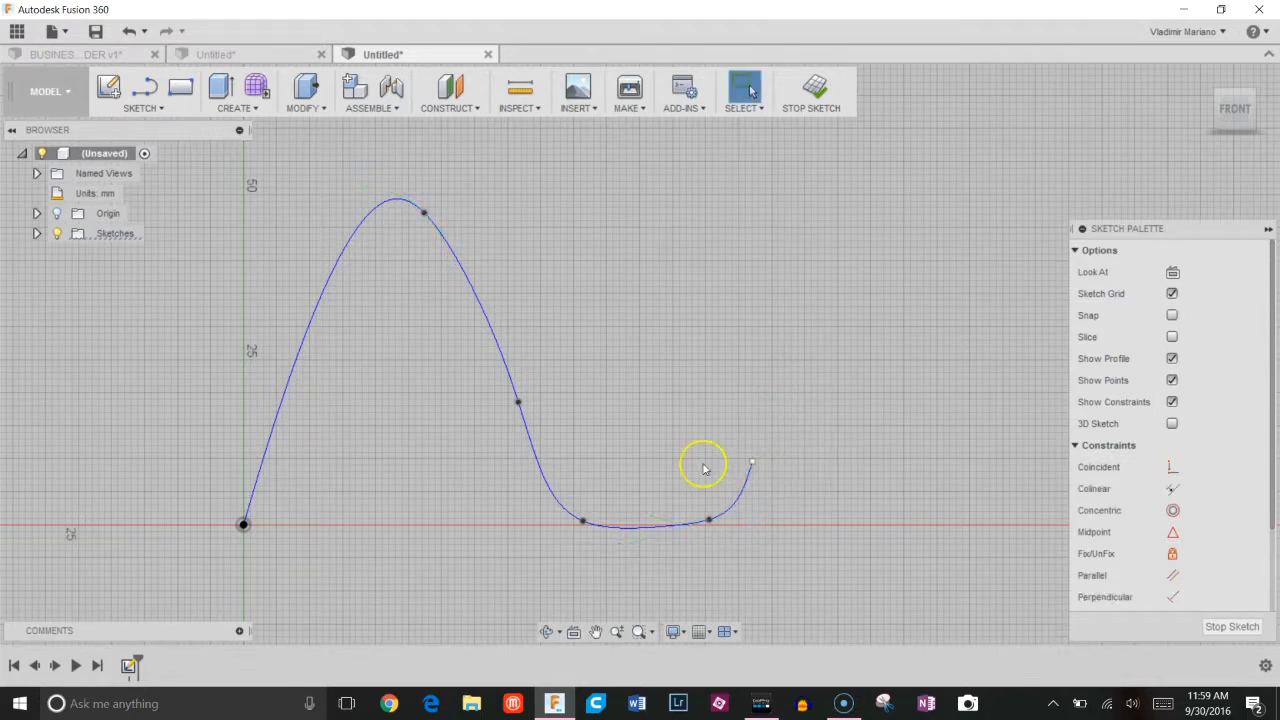
# Offset the wavy spline about 5.8 mm outward to create a parallel copy.
pyautogui.click(160, 107)
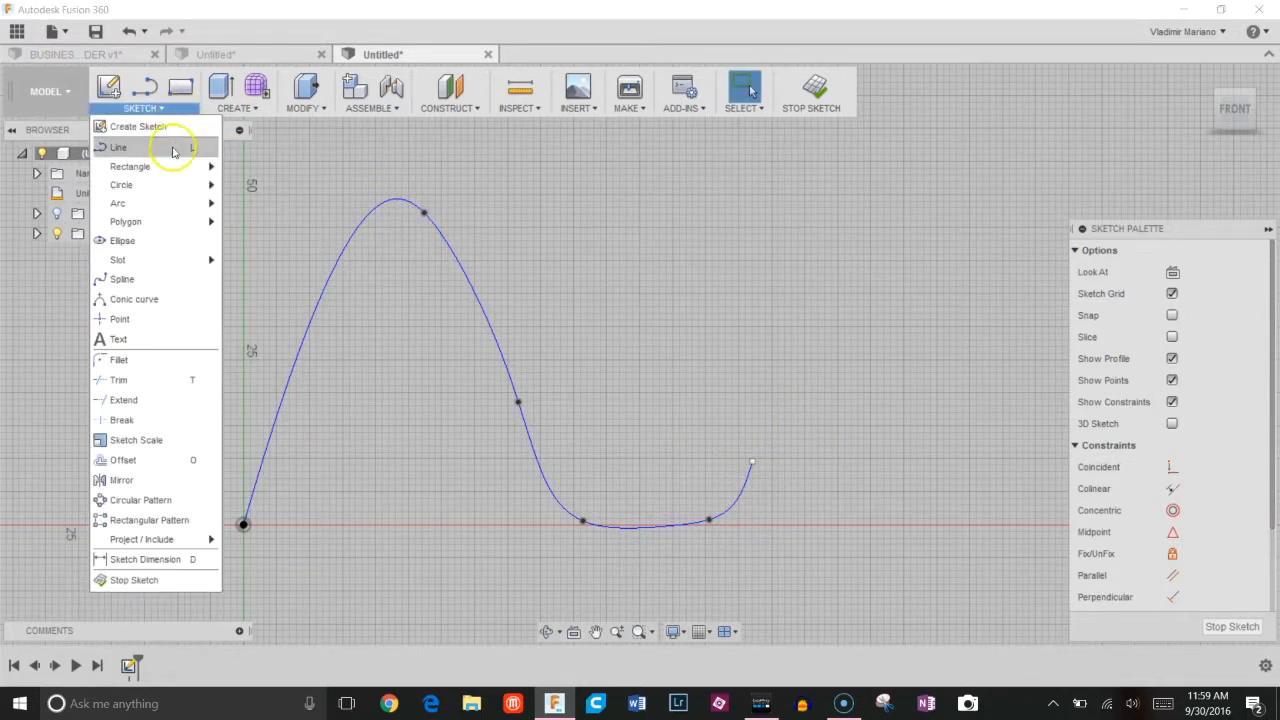
pyautogui.click(140, 460)
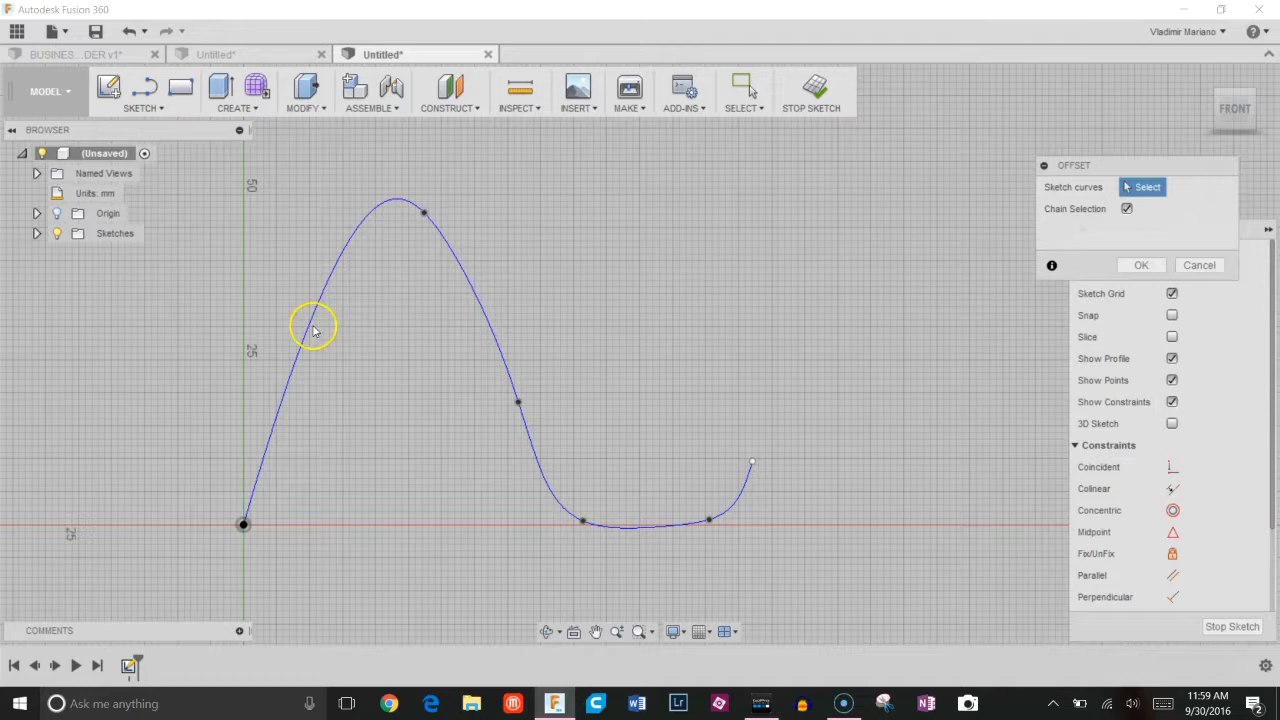
pyautogui.click(337, 271)
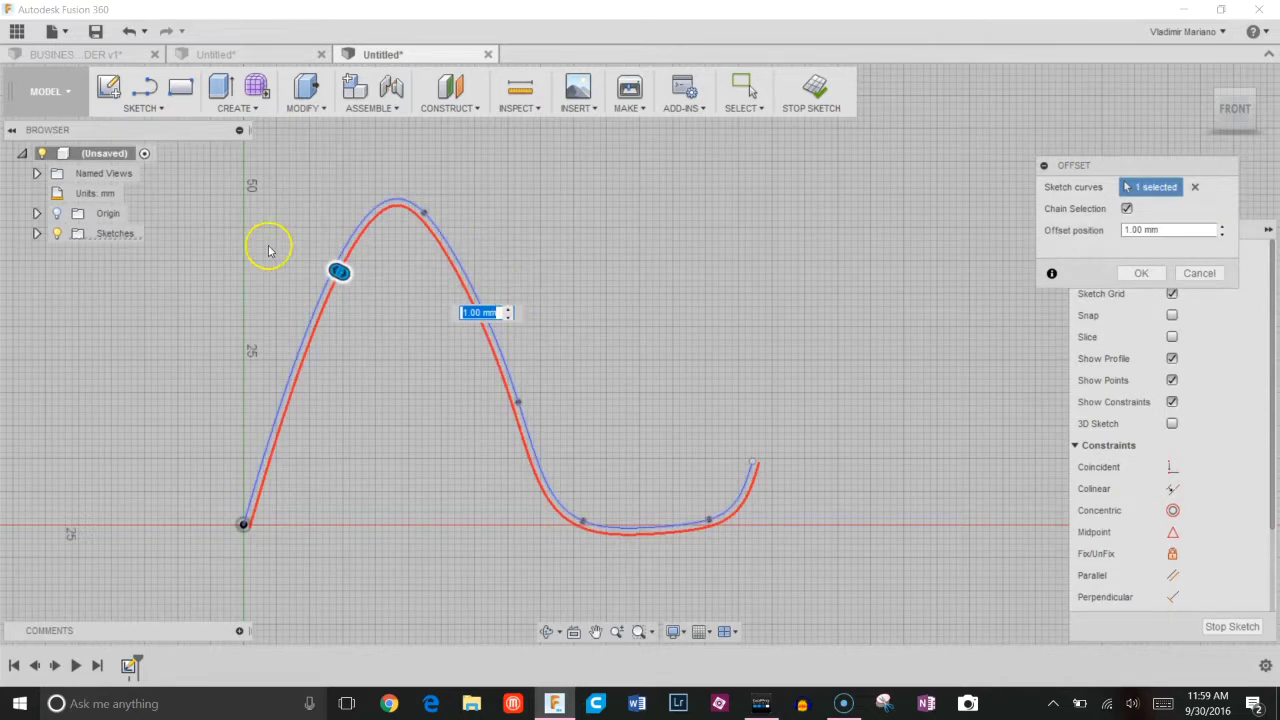
pyautogui.moveTo(337, 271); pyautogui.dragTo(293, 253)
pyautogui.press('Return')
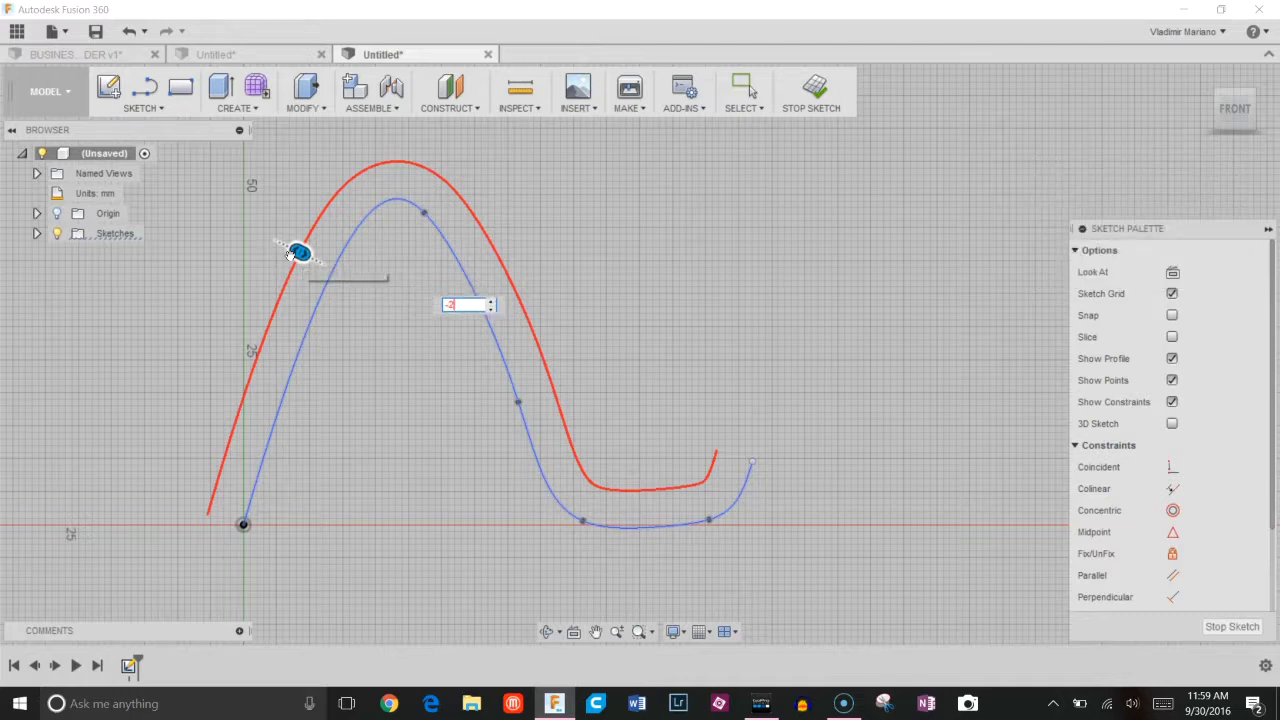
pyautogui.scroll(3, 694, 470)
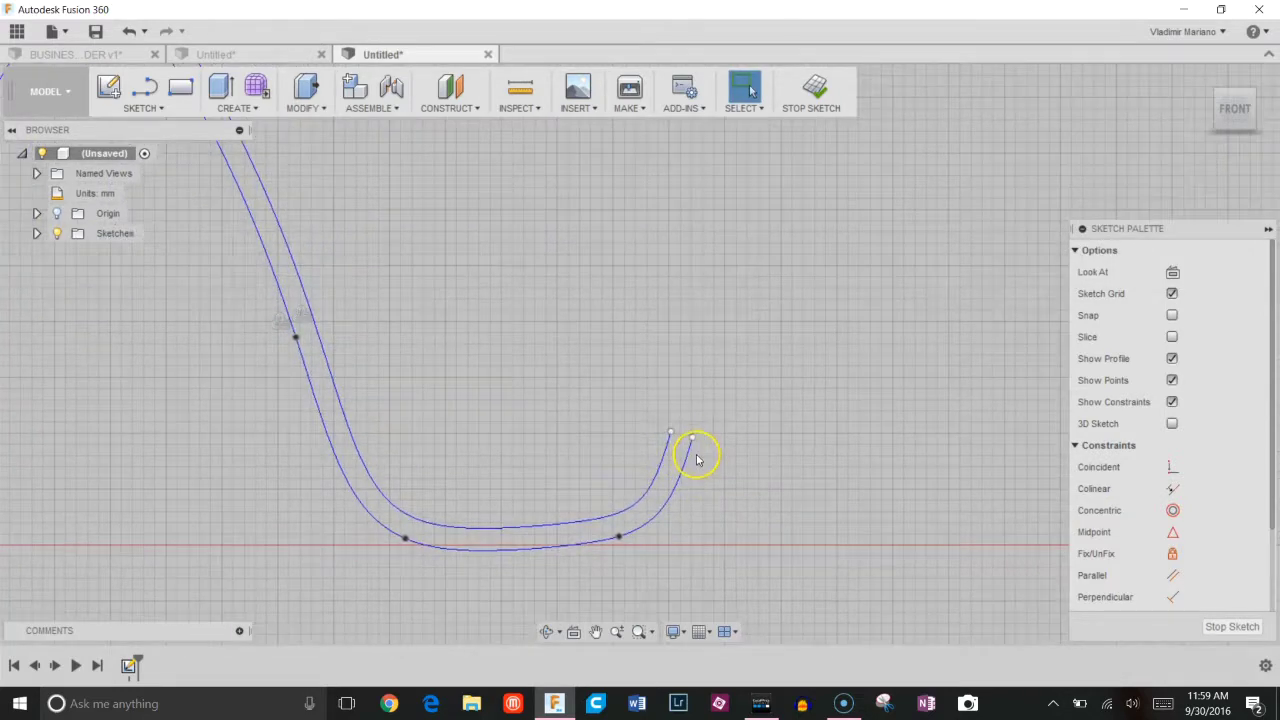
# Draw a horizontal base line leftward from the spline's endpoint at the origin.
pyautogui.scroll(3, 697, 459)
pyautogui.scroll(3, 690, 443)
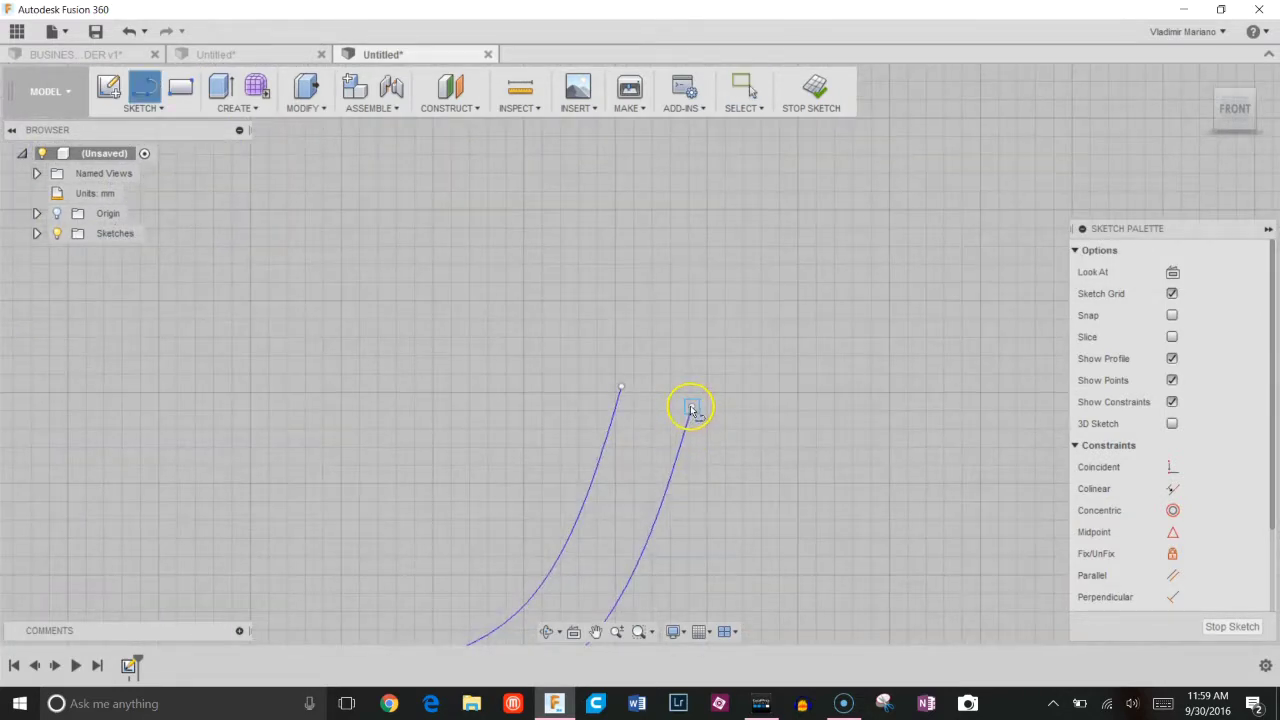
pyautogui.scroll(-5, 409, 428)
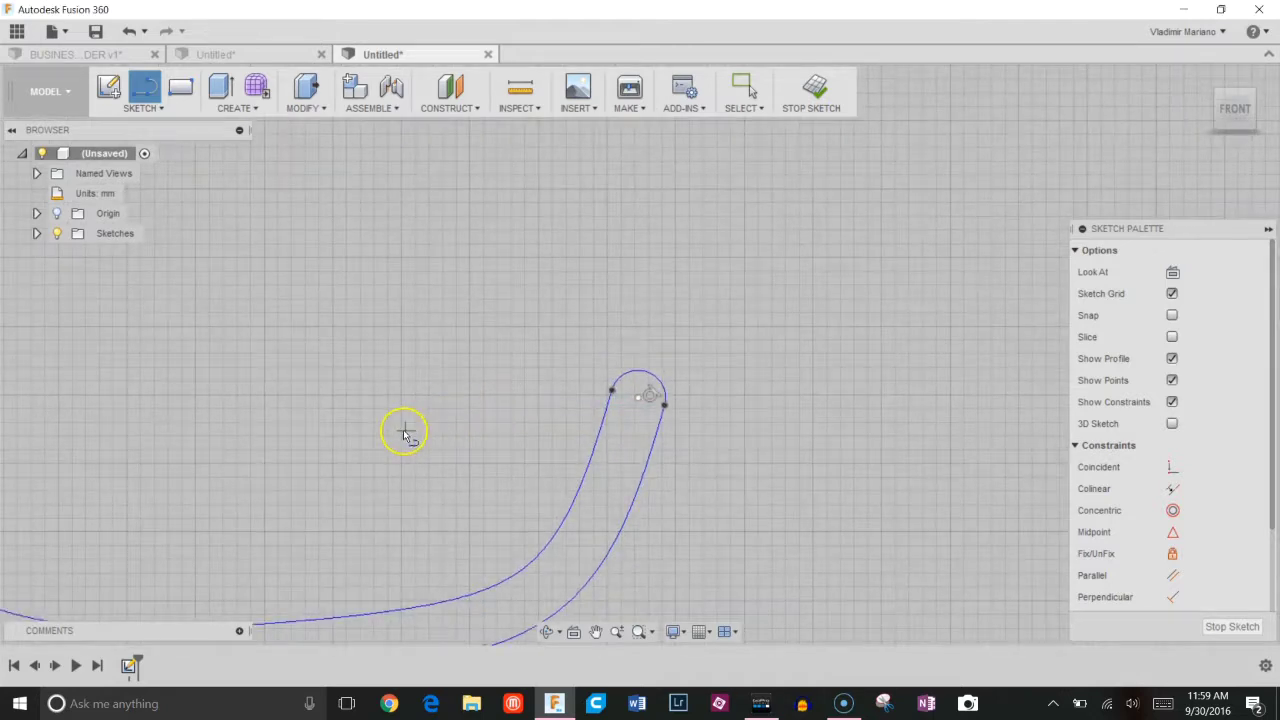
pyautogui.scroll(3, 531, 394)
pyautogui.scroll(-2, 398, 408)
pyautogui.scroll(8, 206, 449)
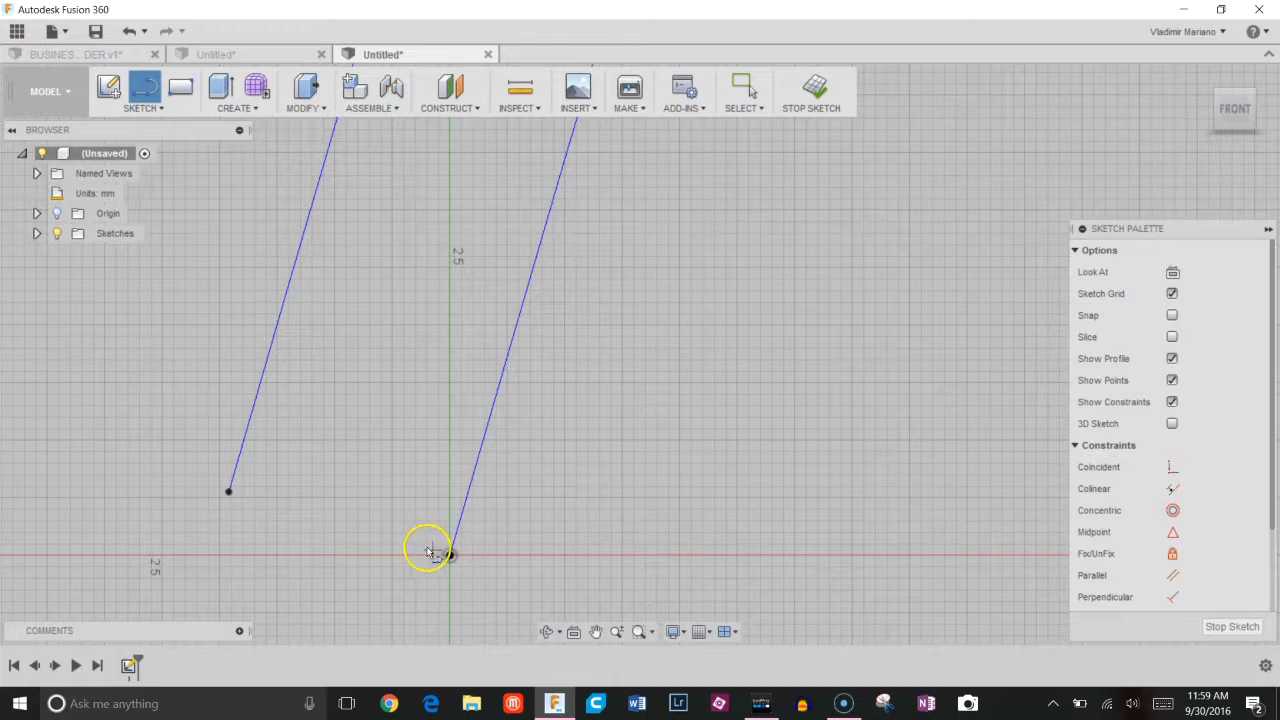
pyautogui.click(450, 555)
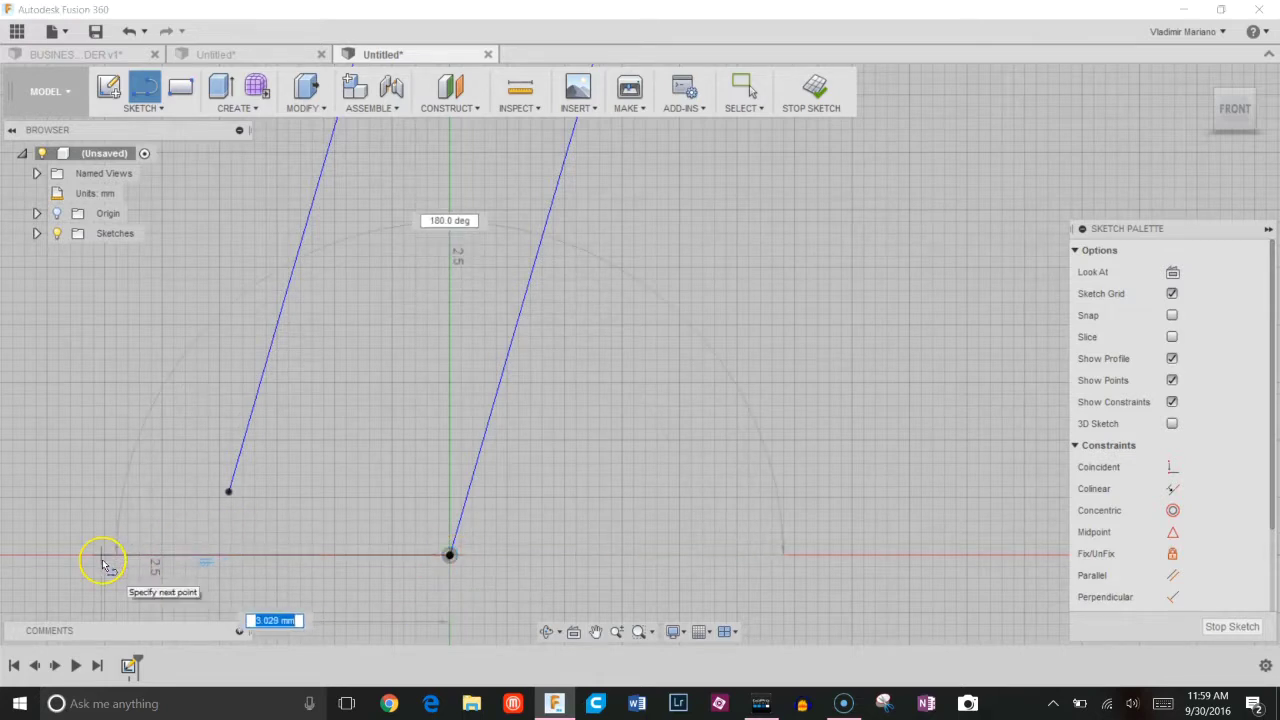
pyautogui.click(102, 563)
# Extend the left slanted line to meet the base line, closing the profile.
pyautogui.click(250, 422)
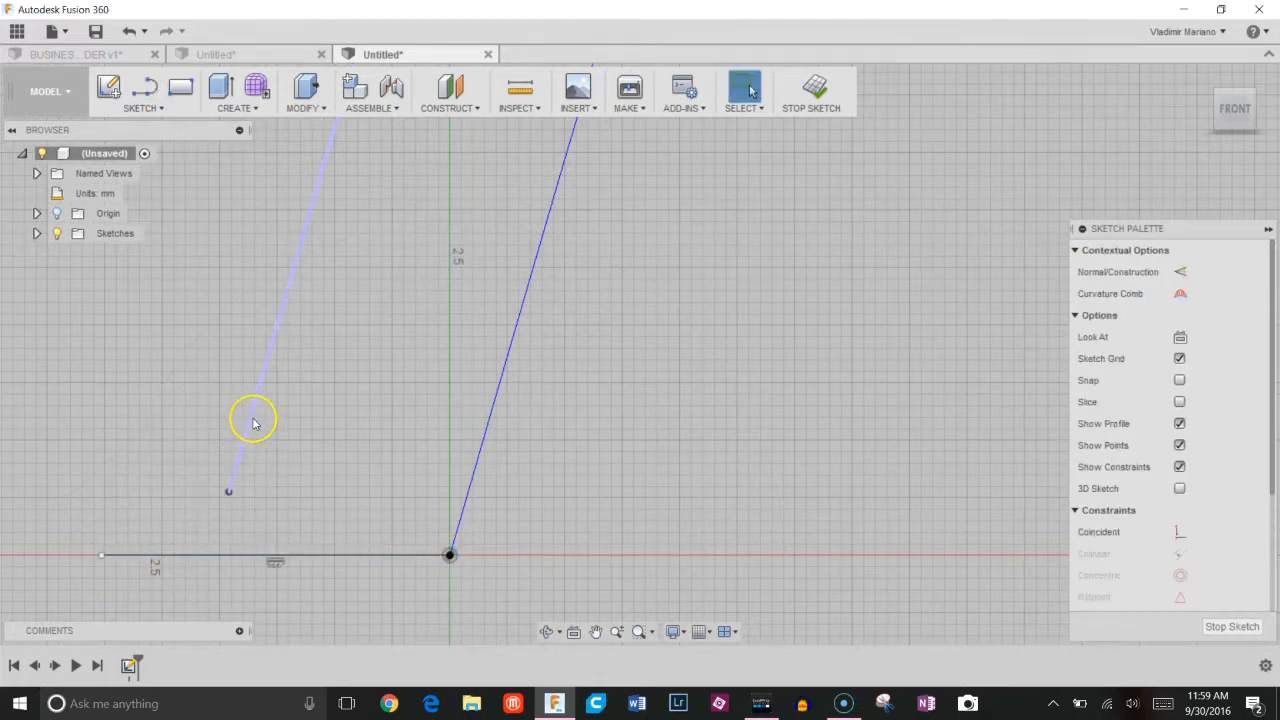
pyautogui.click(143, 107)
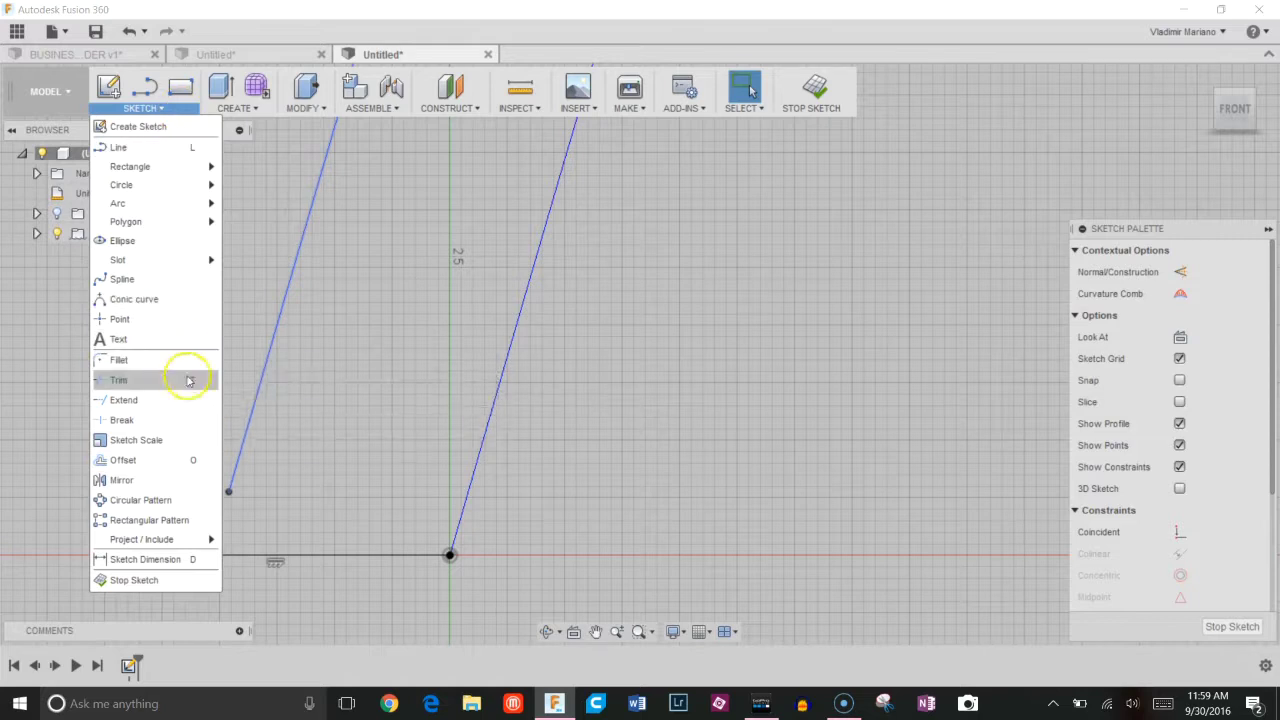
pyautogui.click(168, 400)
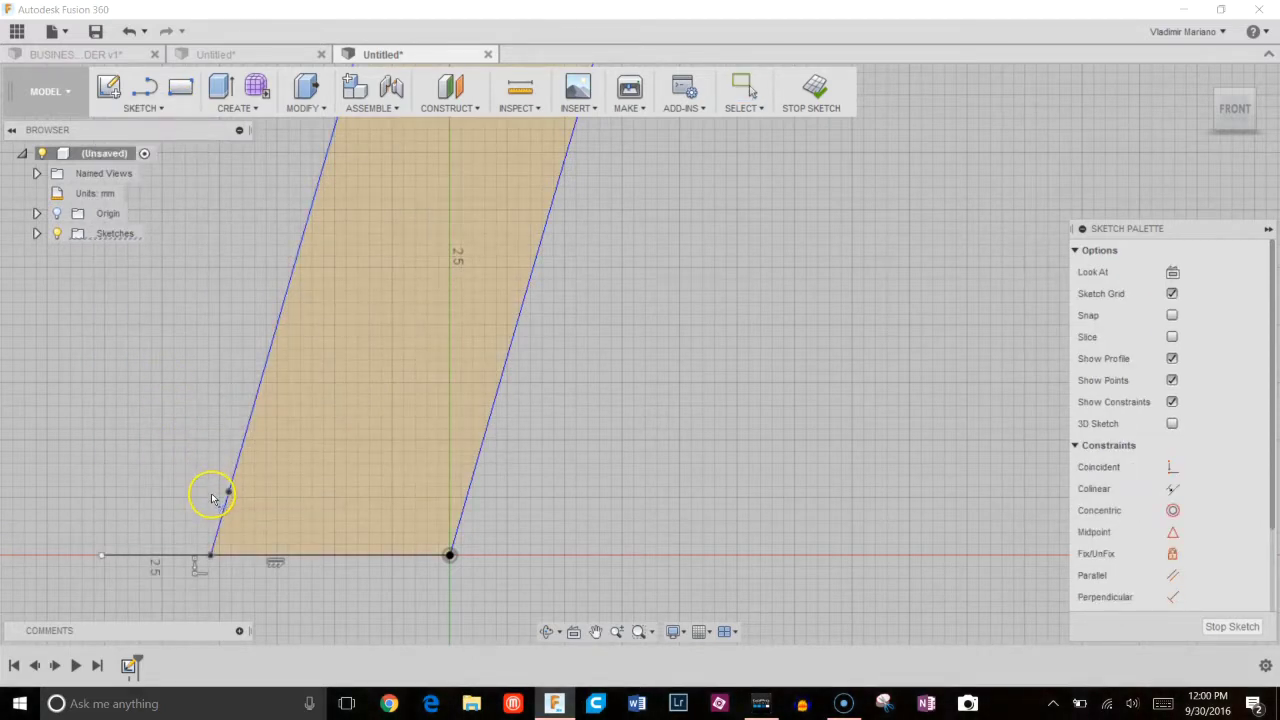
pyautogui.scroll(-3, 131, 446)
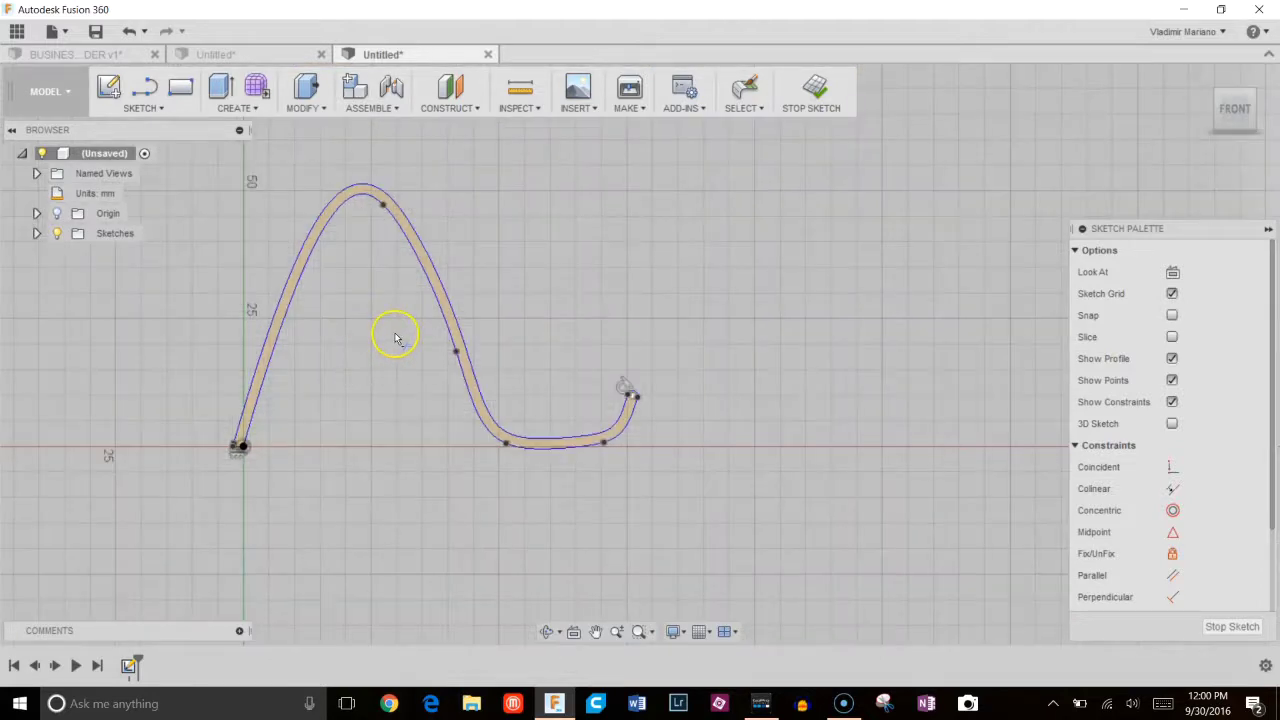
# Finish the sketch and extrude the closed wavy band 25.144 mm with 0 deg taper.
pyautogui.scroll(3, 400, 335)
pyautogui.scroll(-2, 414, 326)
pyautogui.scroll(2, 550, 274)
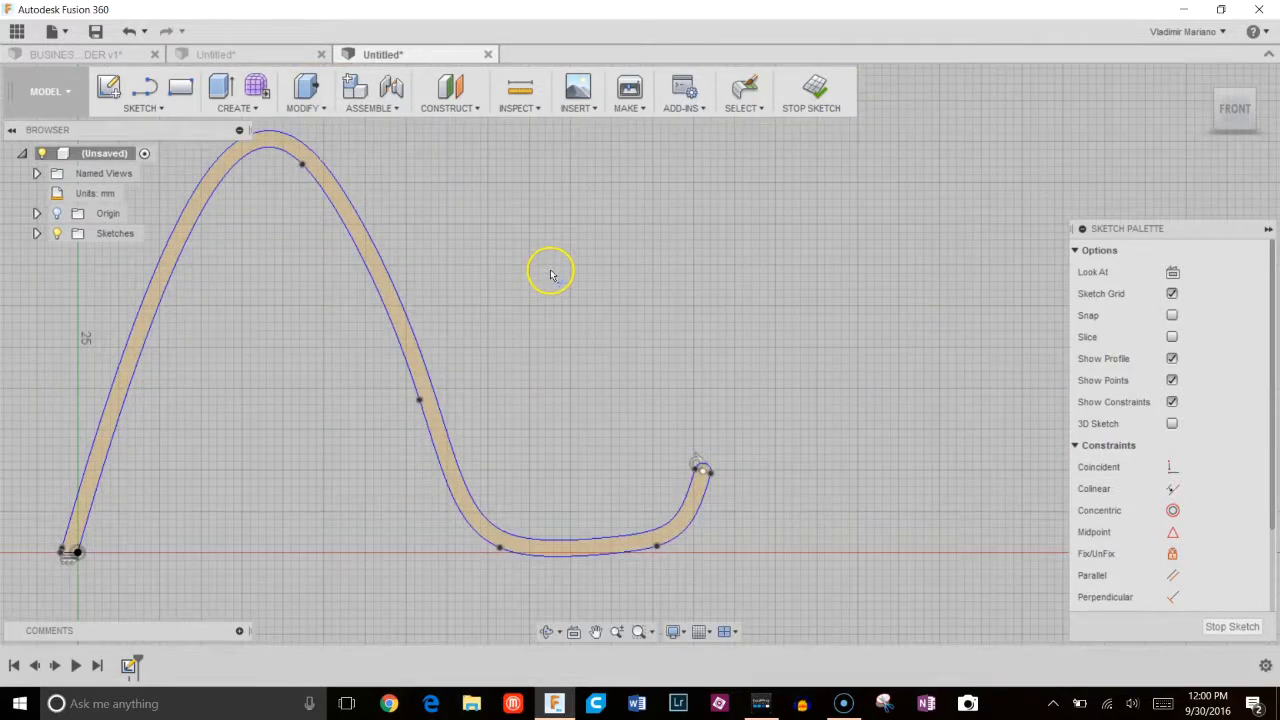
pyautogui.scroll(-2, 505, 333)
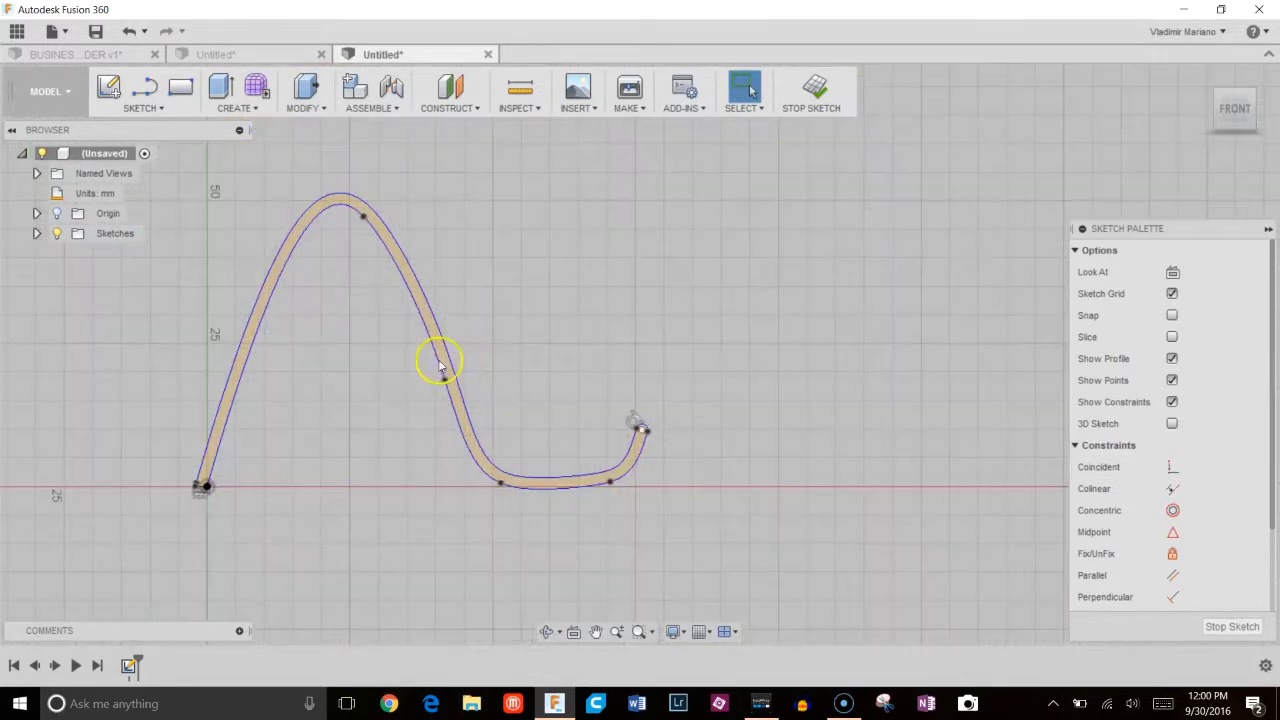
pyautogui.click(818, 92)
pyautogui.press('e')
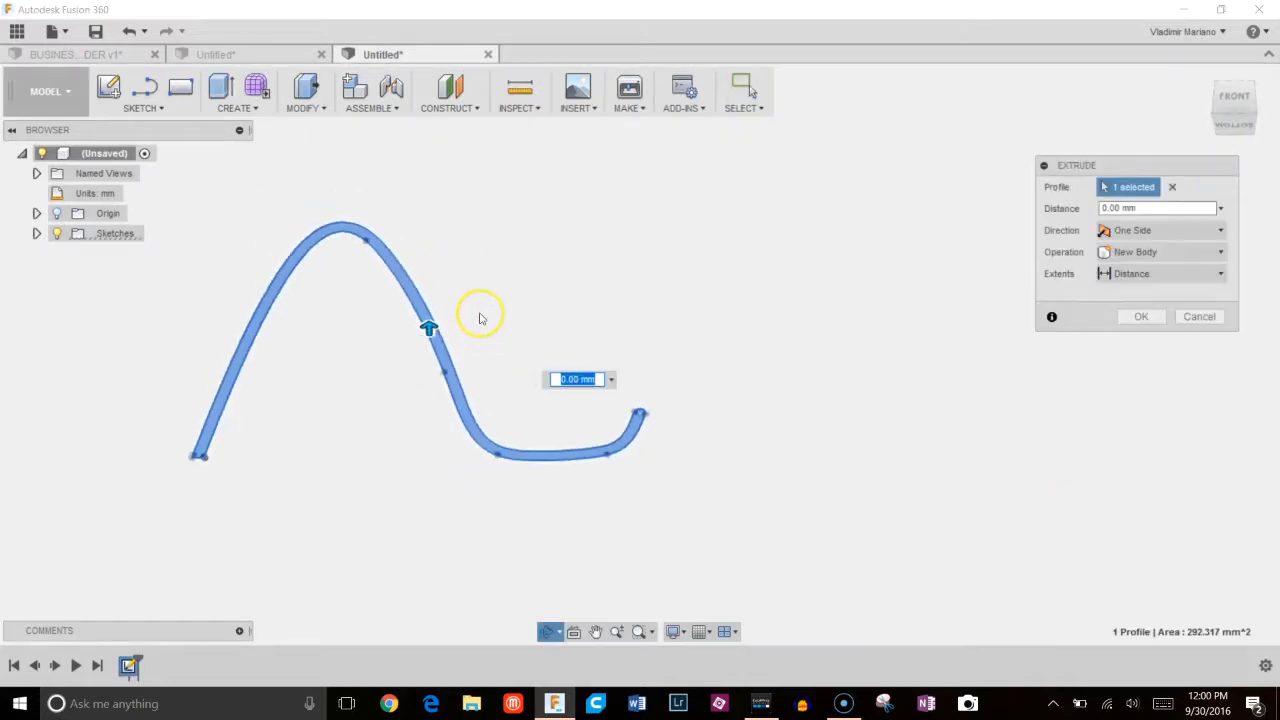
pyautogui.moveTo(428, 326); pyautogui.dragTo(425, 244)
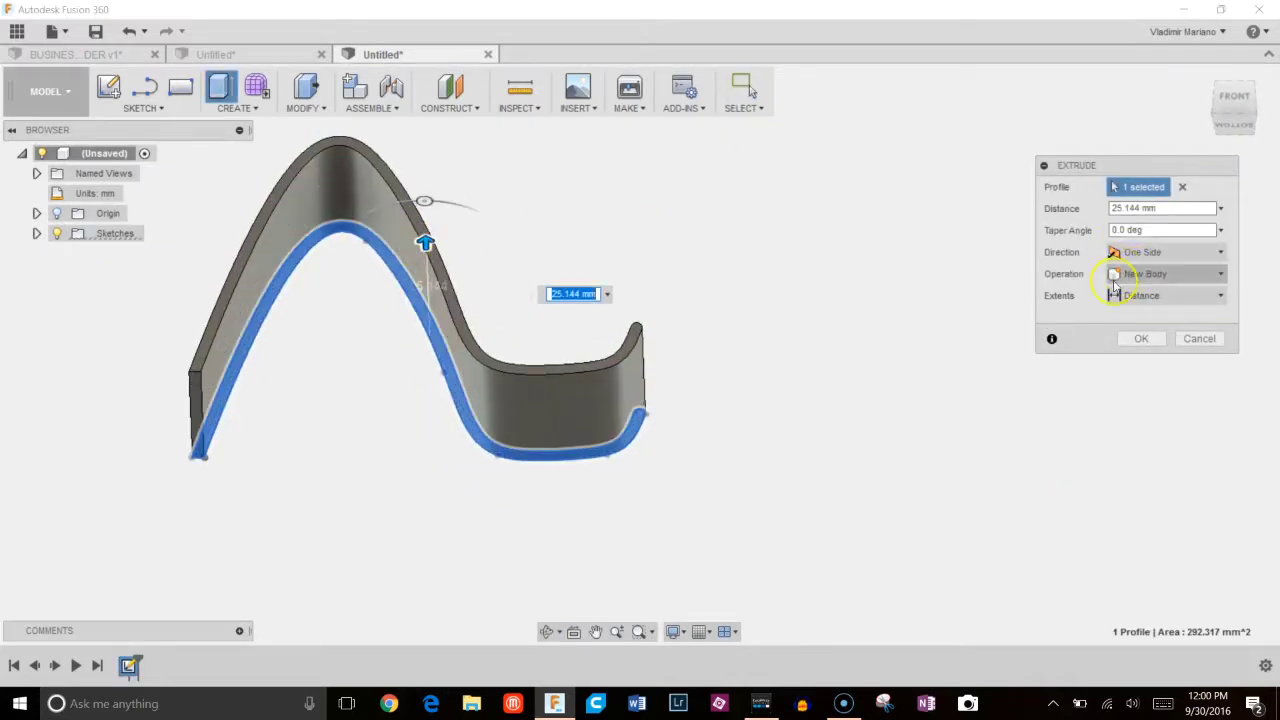
pyautogui.click(1145, 229)
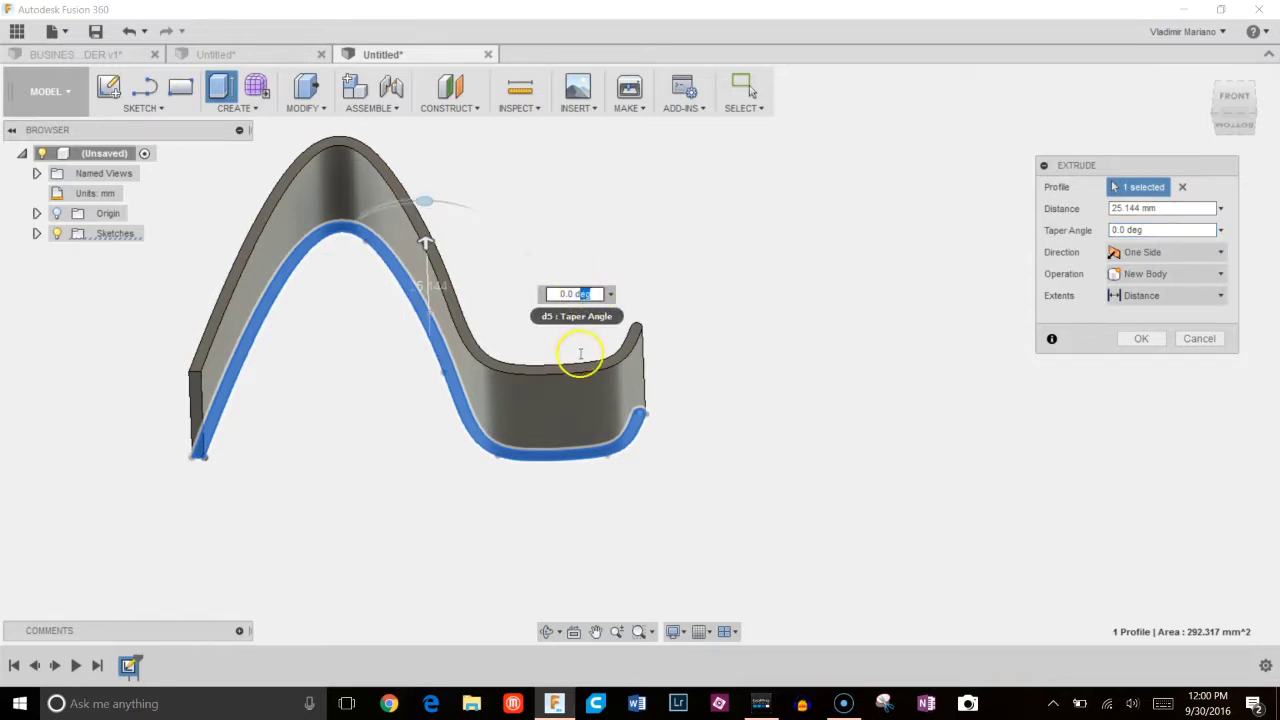
pyautogui.click(1163, 207)
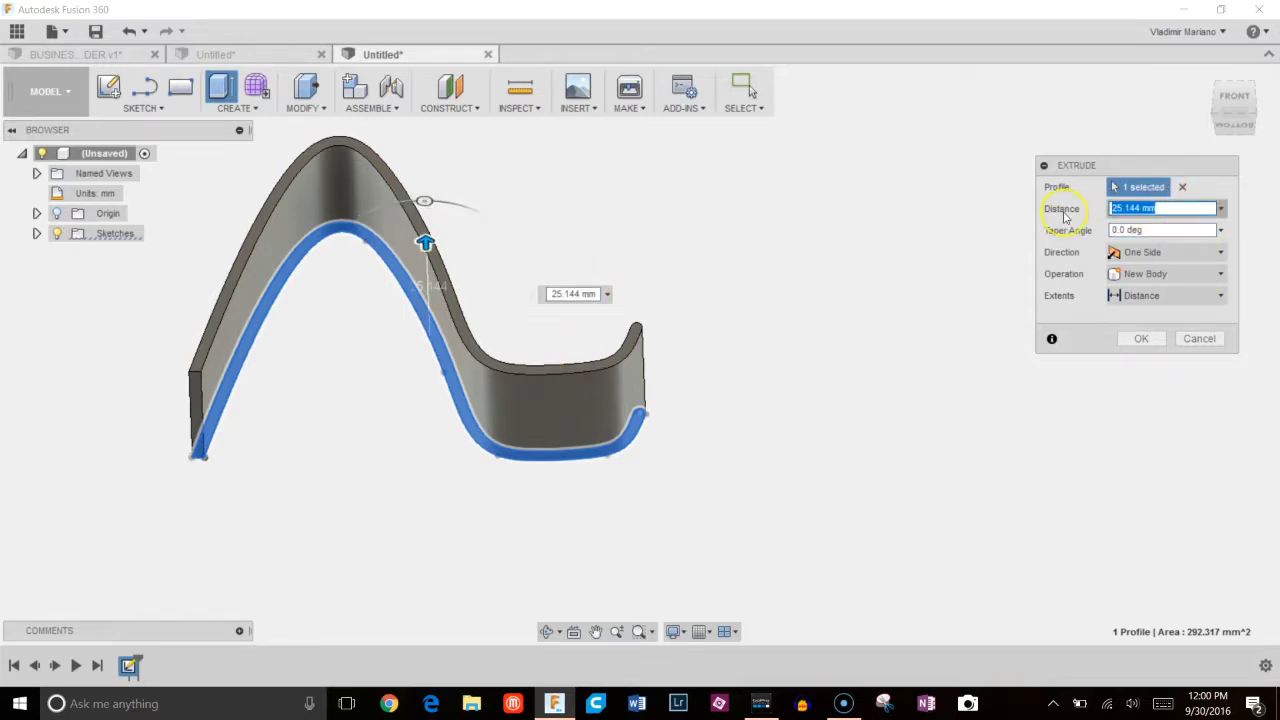
pyautogui.press('Return')
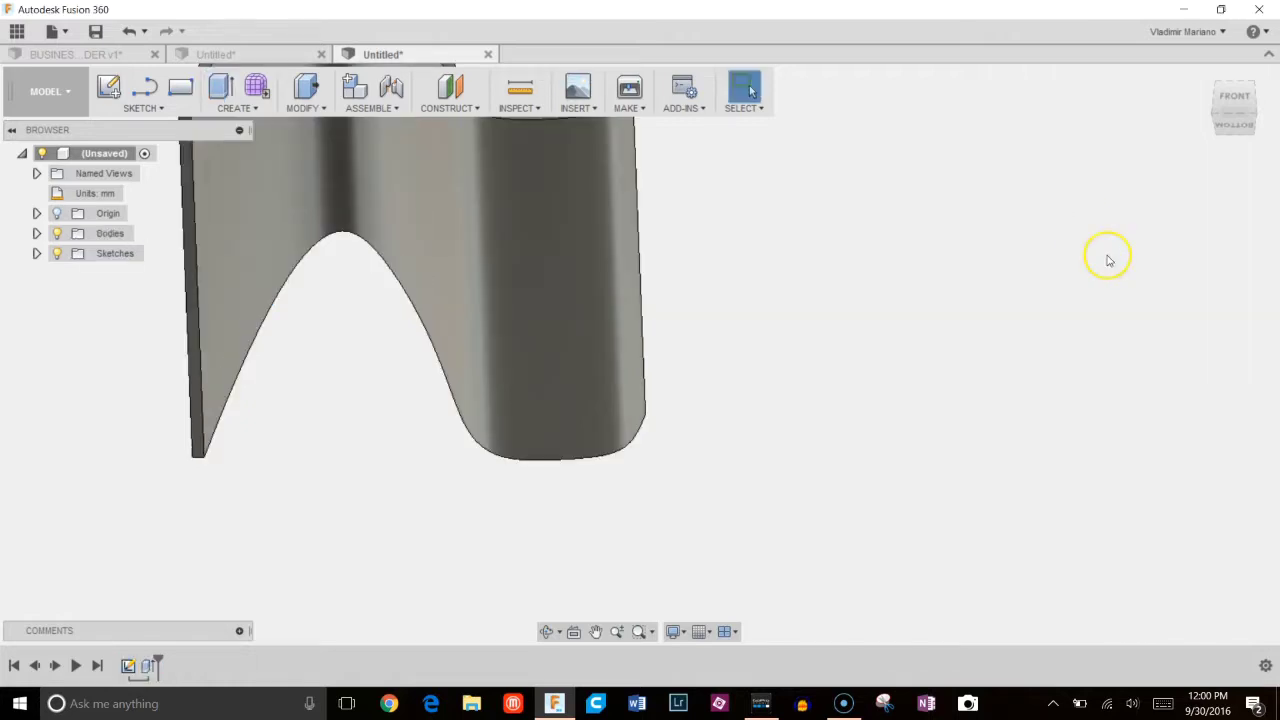
pyautogui.keyDown('shift'); pyautogui.moveTo(1108, 260); pyautogui.dragTo(746, 479, button='middle'); pyautogui.keyUp('shift')
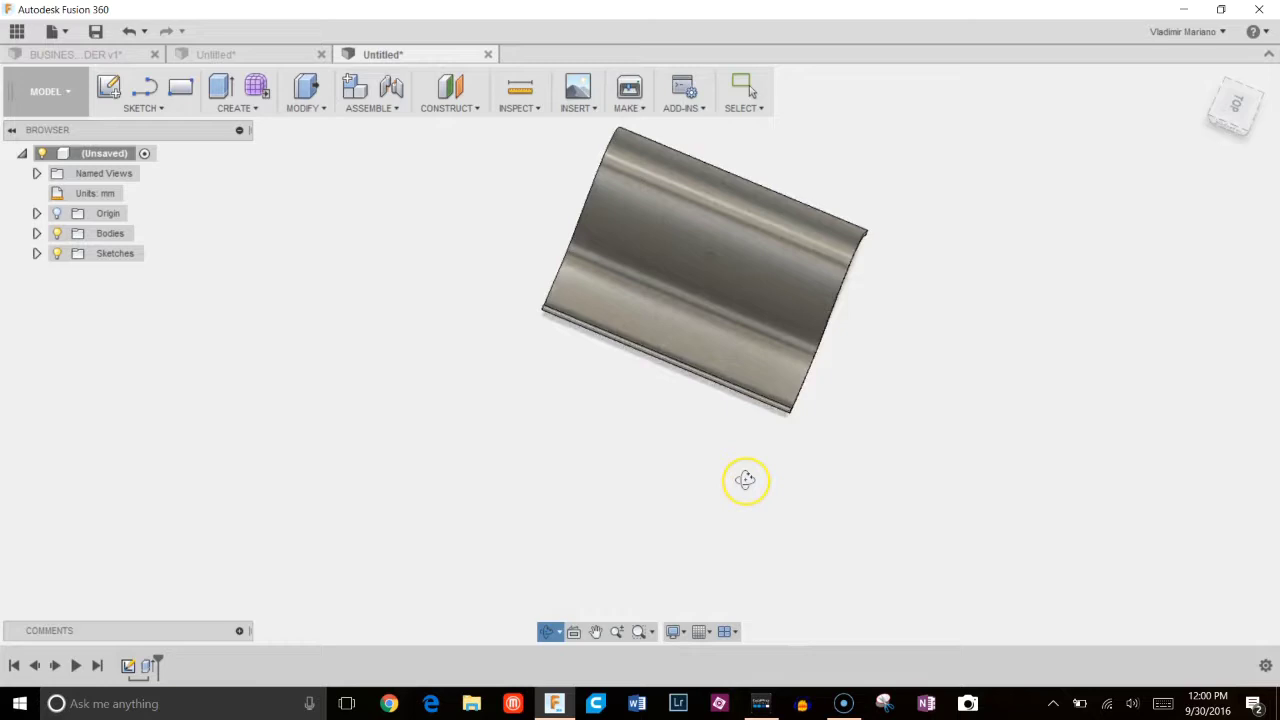
pyautogui.moveTo(746, 479); pyautogui.dragTo(903, 343)
pyautogui.press('Escape')
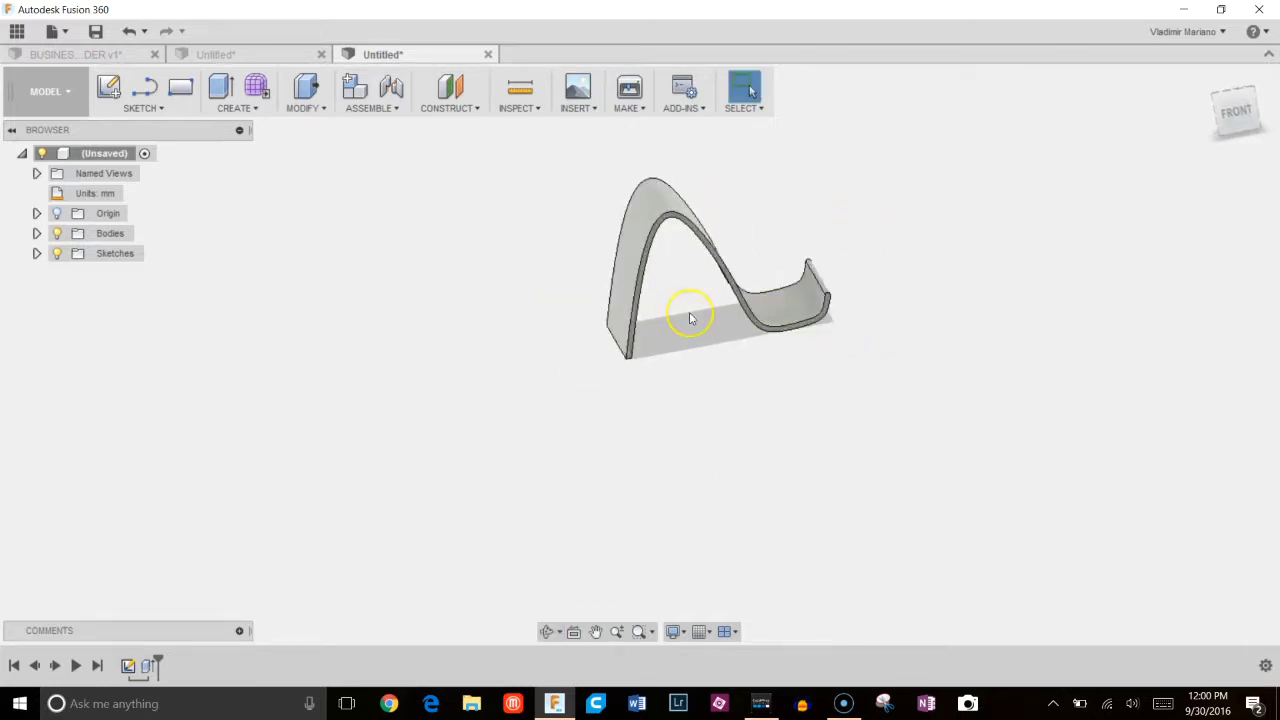
pyautogui.keyDown('shift'); pyautogui.moveTo(869, 323); pyautogui.dragTo(983, 170, button='middle'); pyautogui.keyUp('shift')
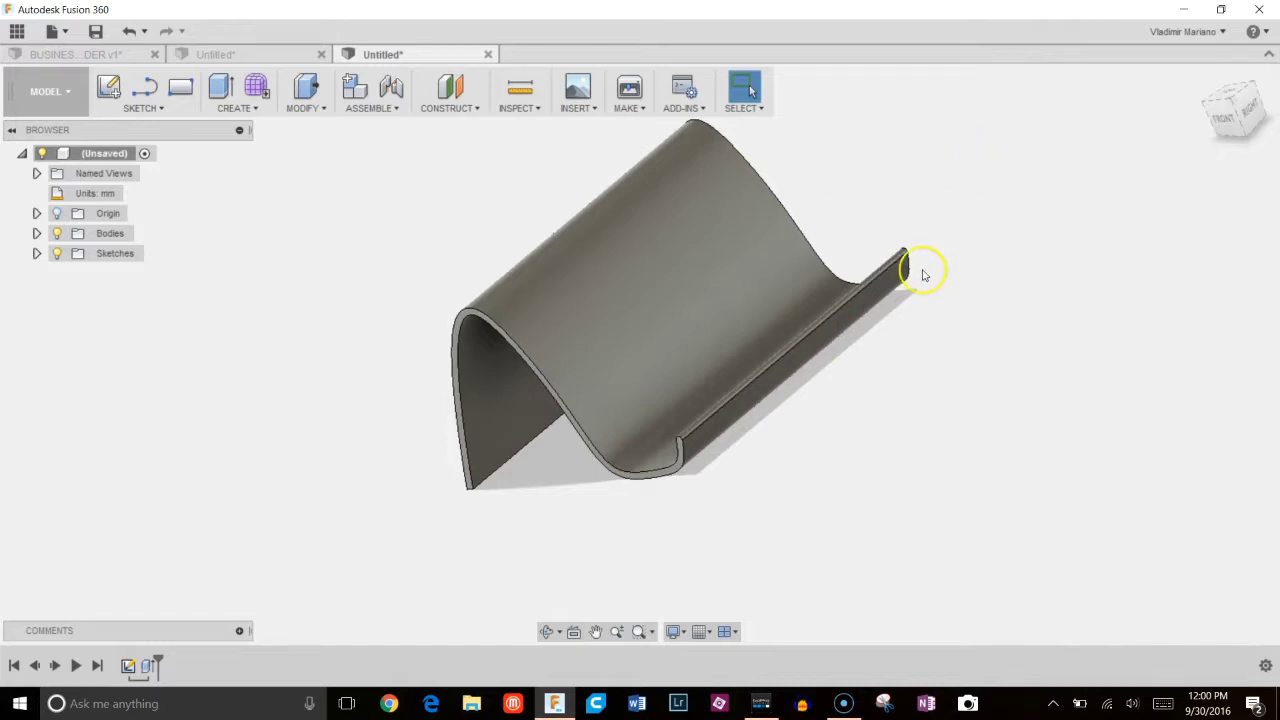
pyautogui.keyDown('shift'); pyautogui.moveTo(923, 275); pyautogui.dragTo(543, 357, button='middle'); pyautogui.keyUp('shift')
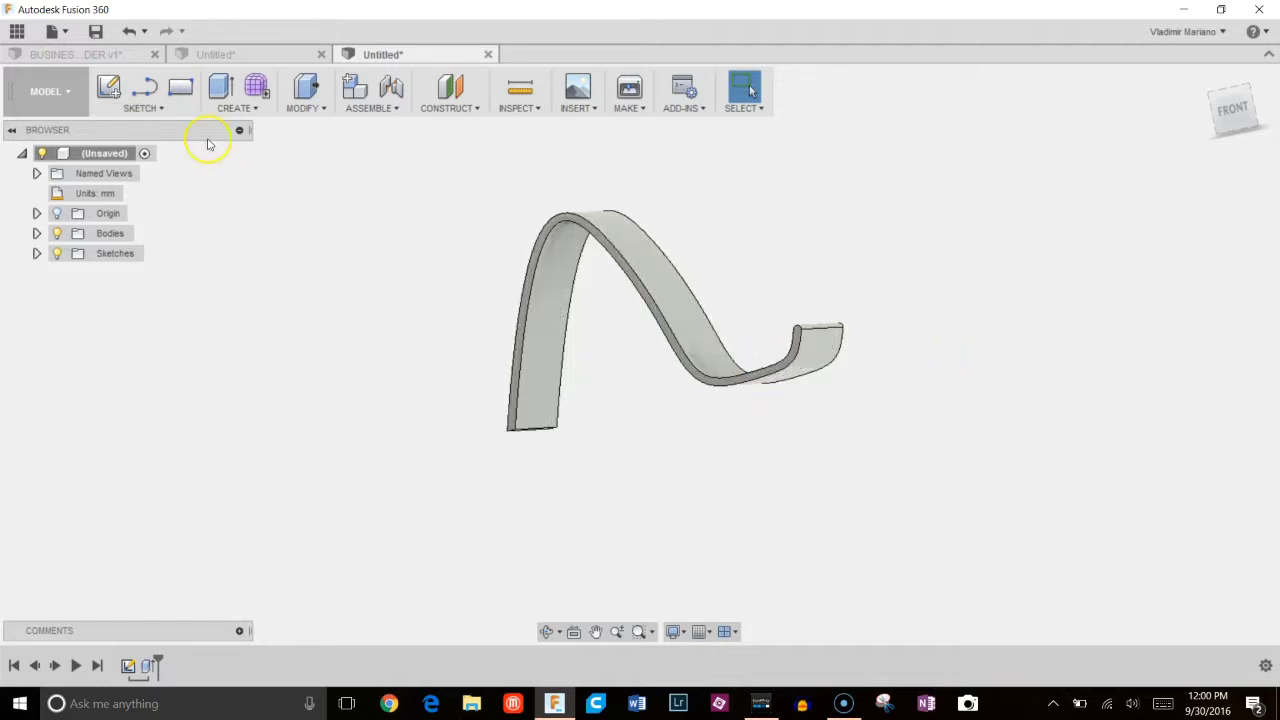
# Start a new sketch on the body's flat side face.
pyautogui.click(166, 110)
pyautogui.click(140, 125)
pyautogui.scroll(5, 809, 417)
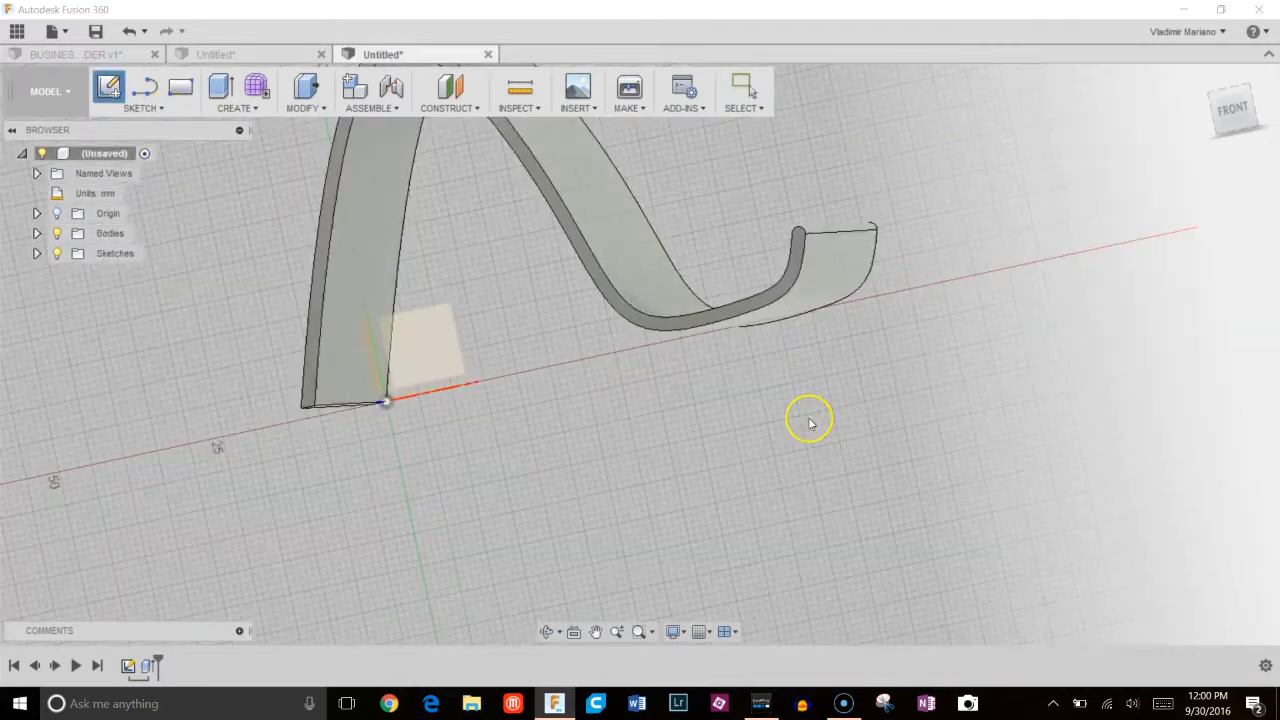
pyautogui.click(636, 325)
pyautogui.click(597, 285)
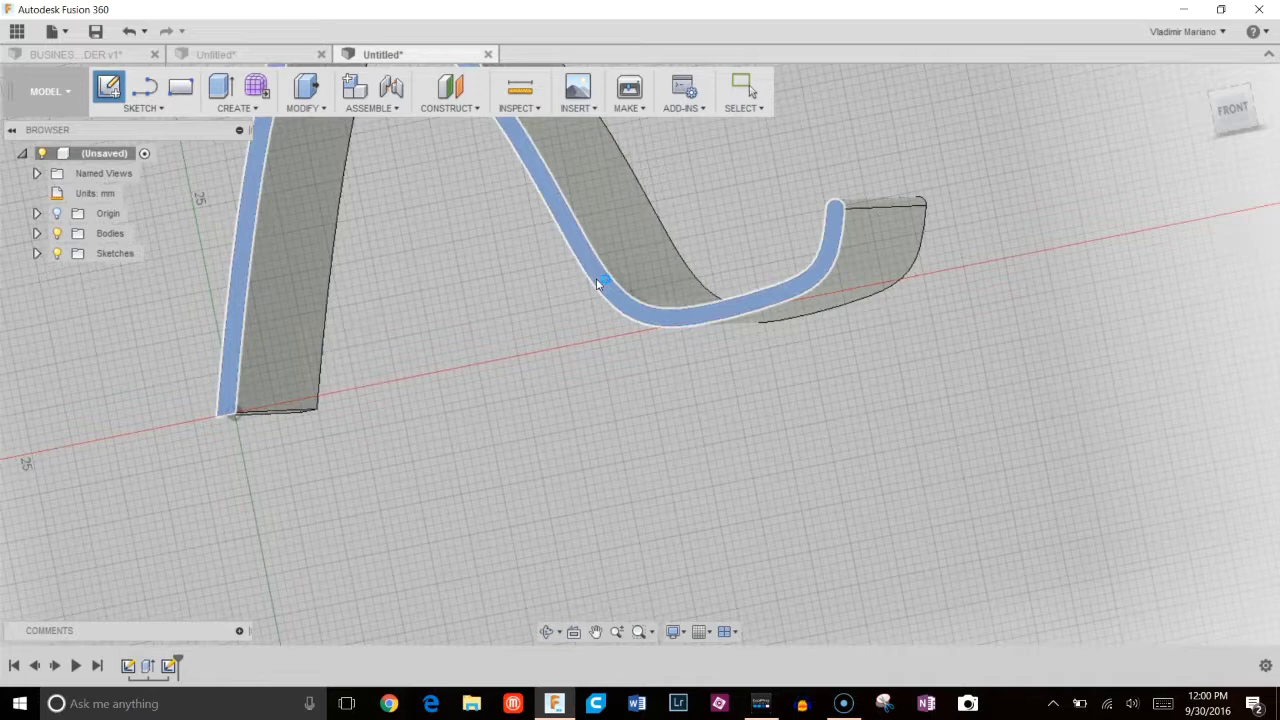
# Draw a line from the curve's right tip to the left curve, enclosing the trough.
pyautogui.scroll(2, 558, 346)
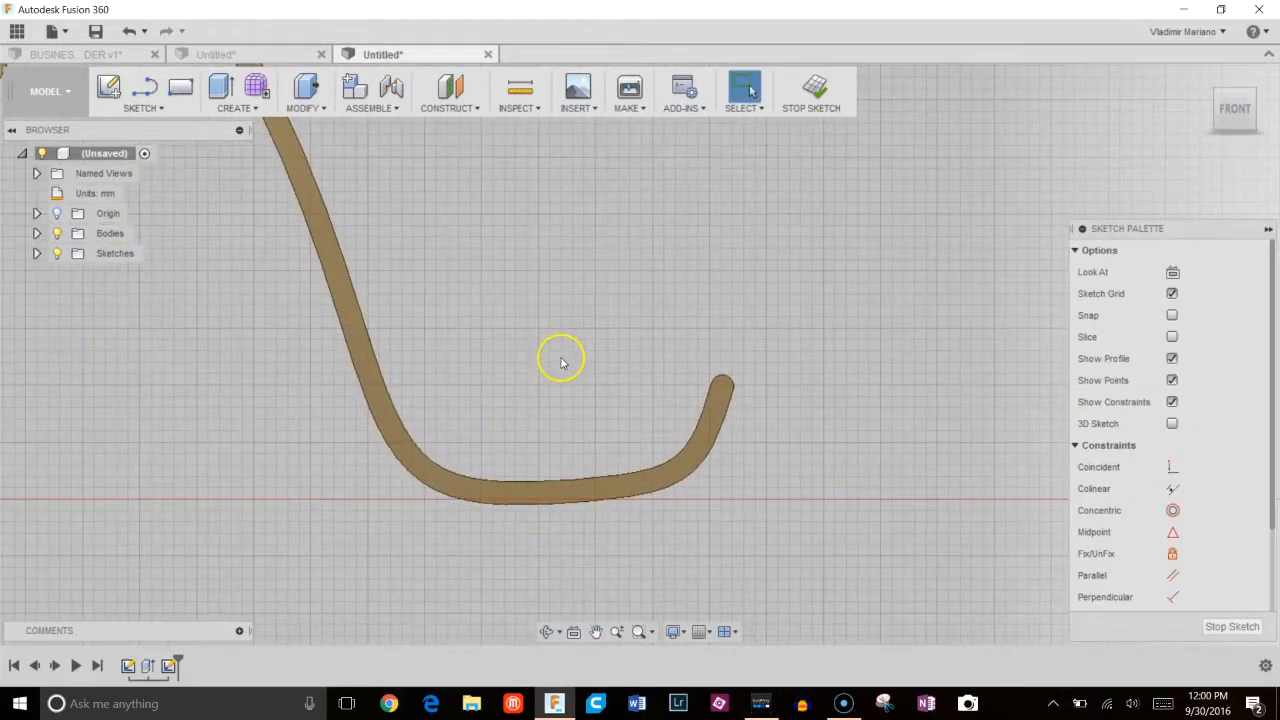
pyautogui.scroll(1, 680, 390)
pyautogui.press('l')
pyautogui.scroll(2, 715, 385)
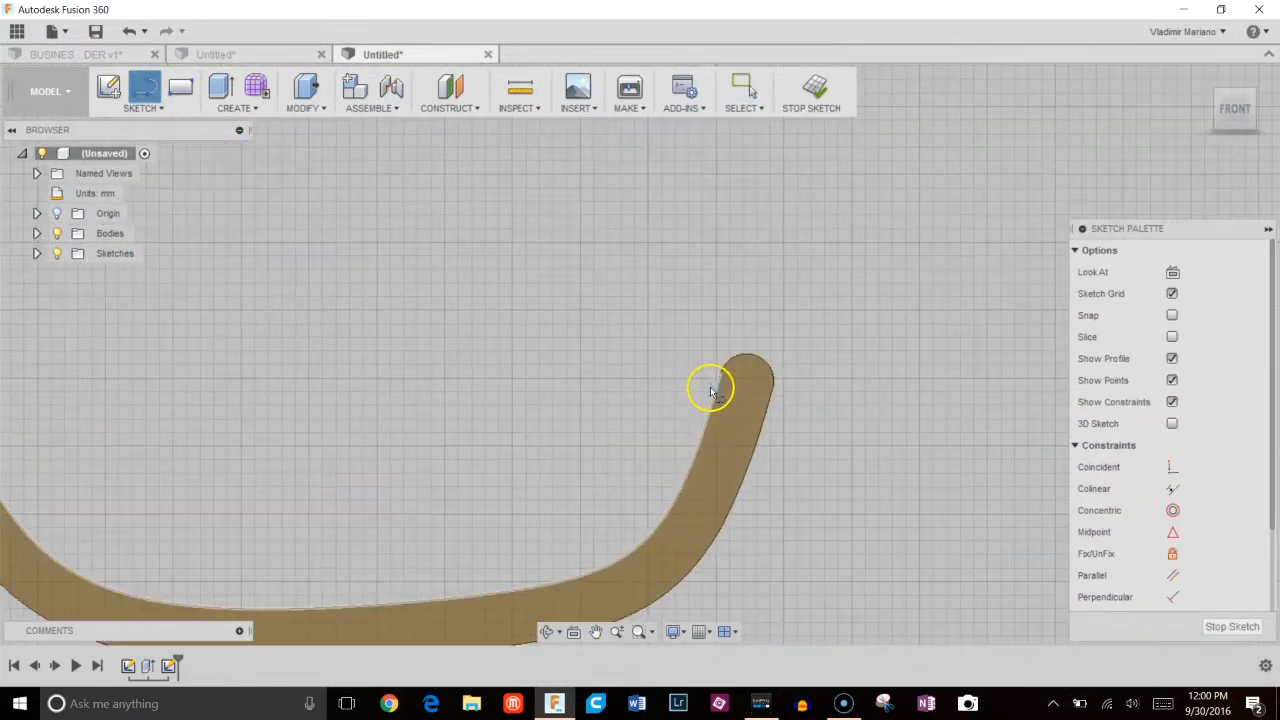
pyautogui.click(720, 385)
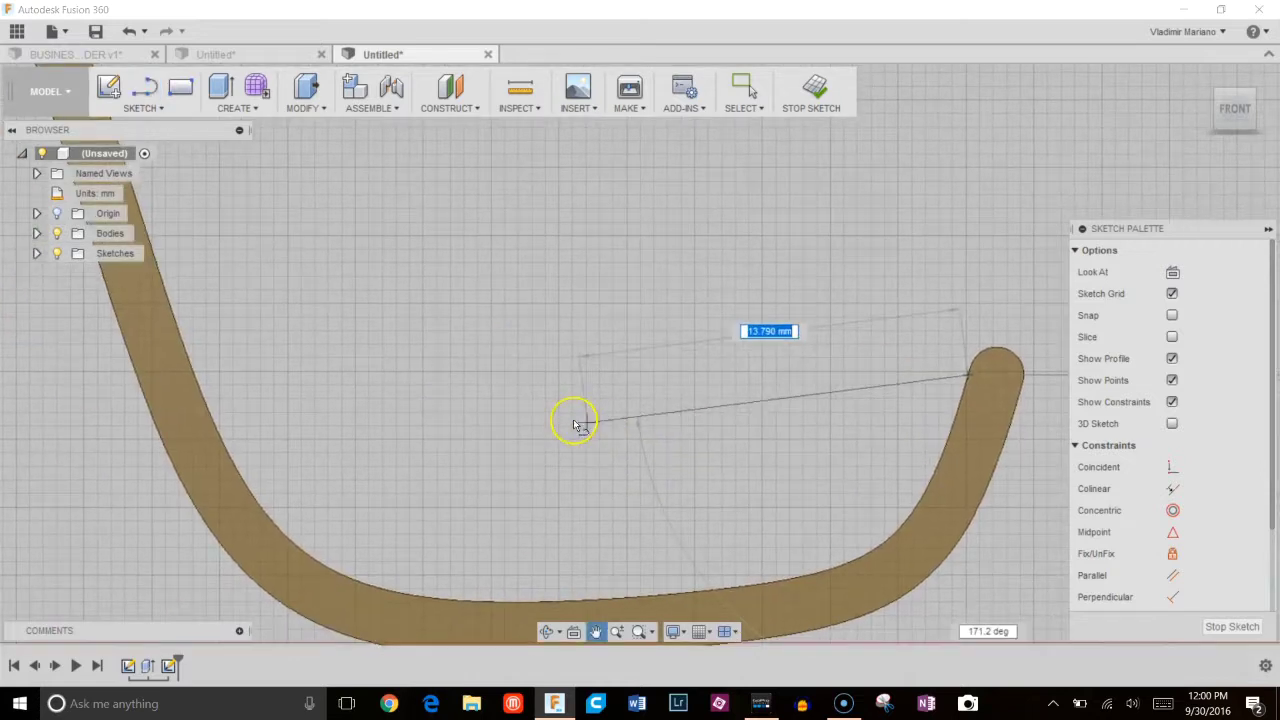
pyautogui.click(200, 399)
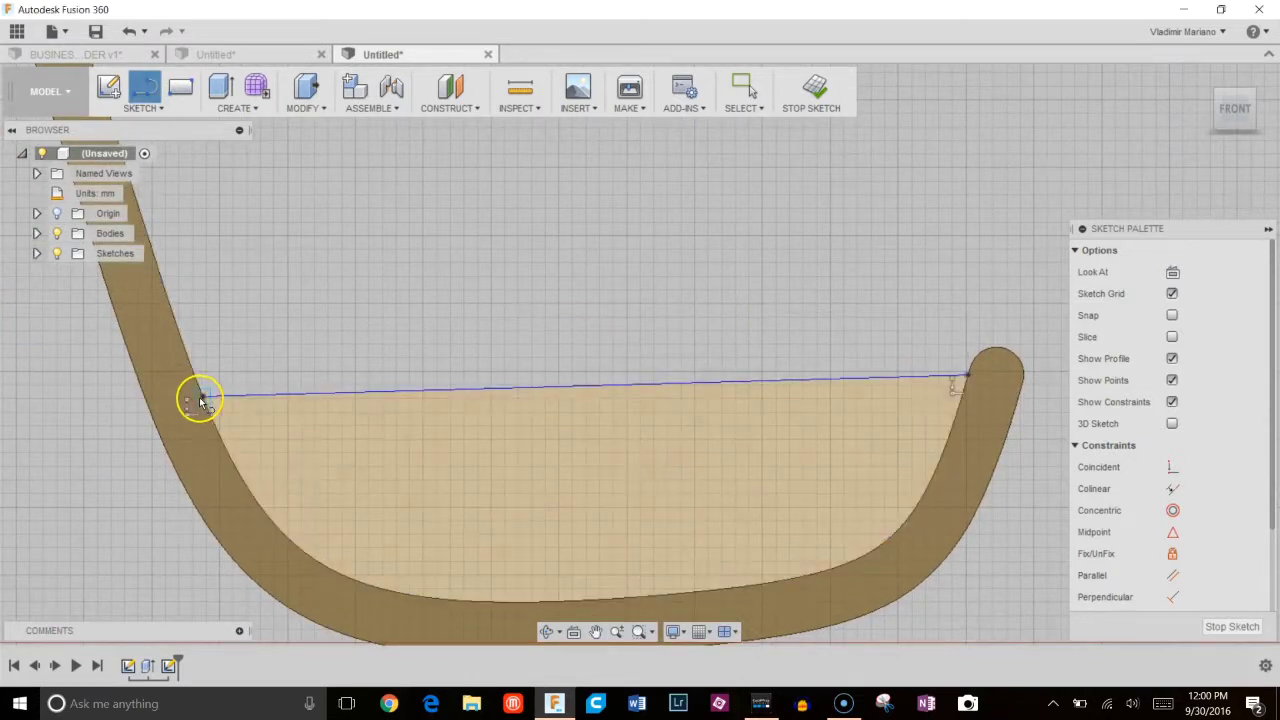
pyautogui.press('Escape')
# Constrain the new top line horizontal and view the sketch at a 3D angle.
pyautogui.scroll(-2, 1182, 490)
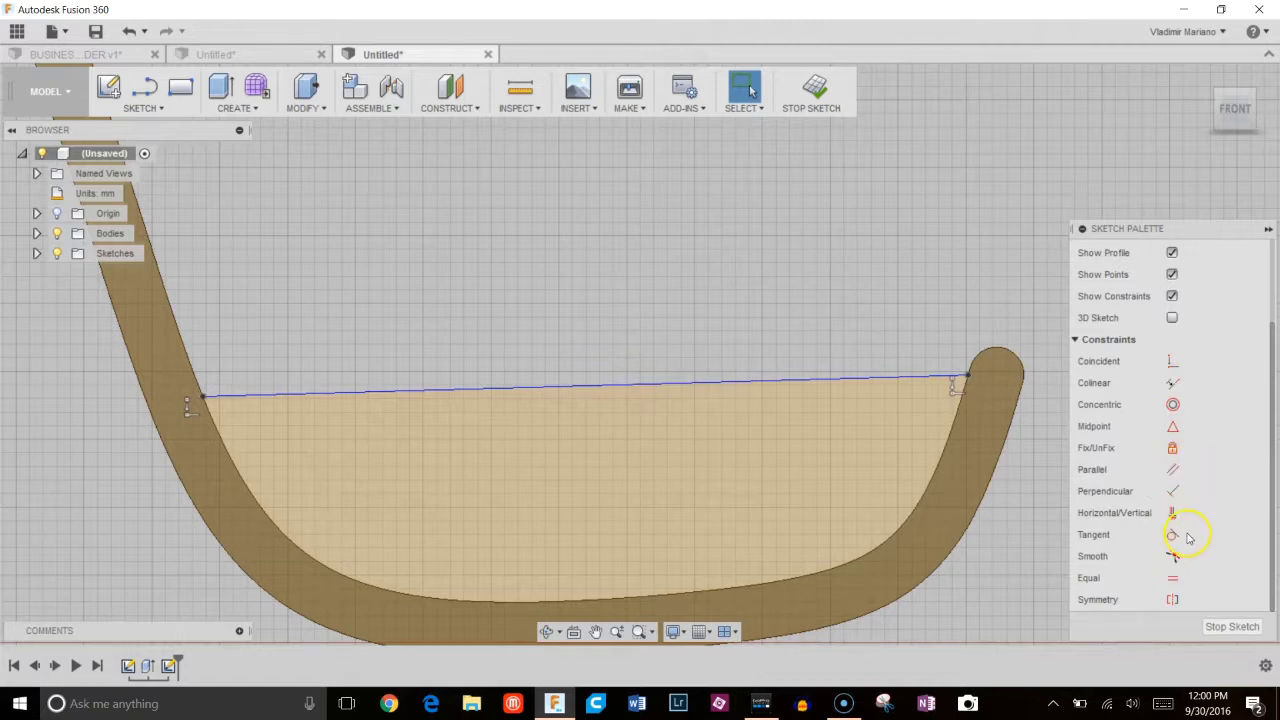
pyautogui.click(1177, 519)
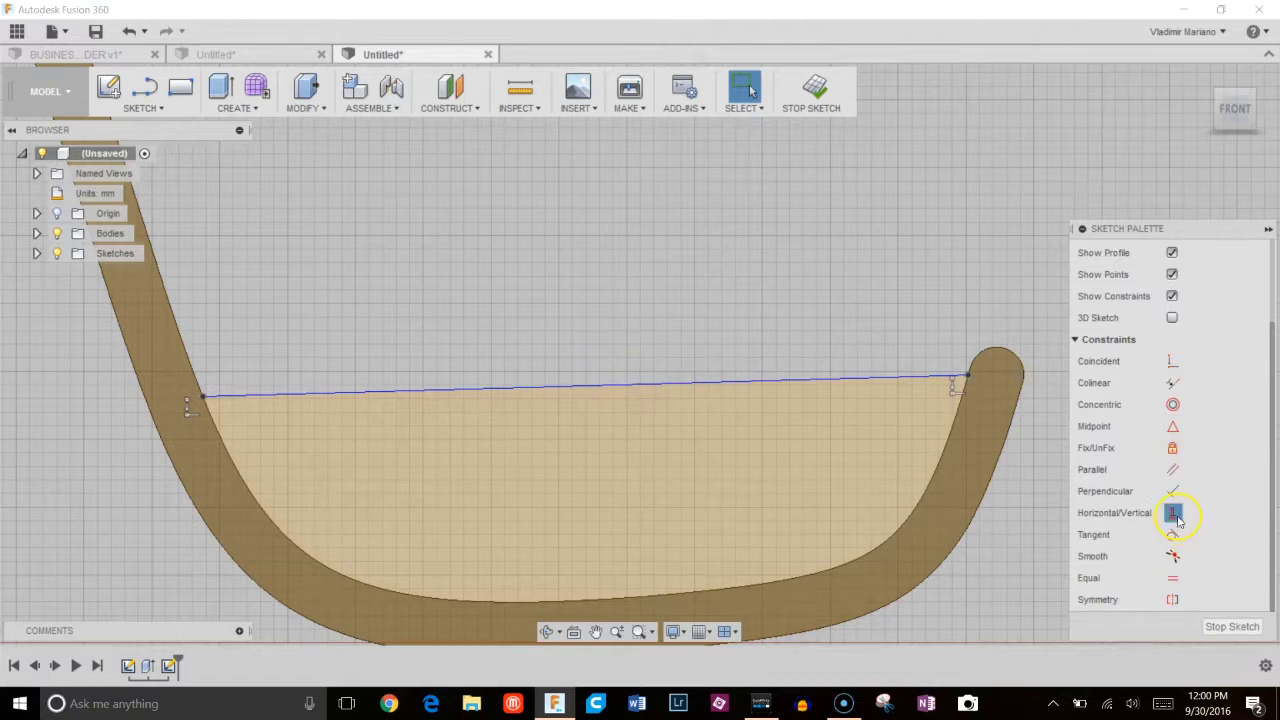
pyautogui.click(762, 386)
pyautogui.scroll(-5, 775, 405)
pyautogui.keyDown('shift'); pyautogui.moveTo(807, 416); pyautogui.dragTo(749, 416, button='middle'); pyautogui.keyUp('shift')
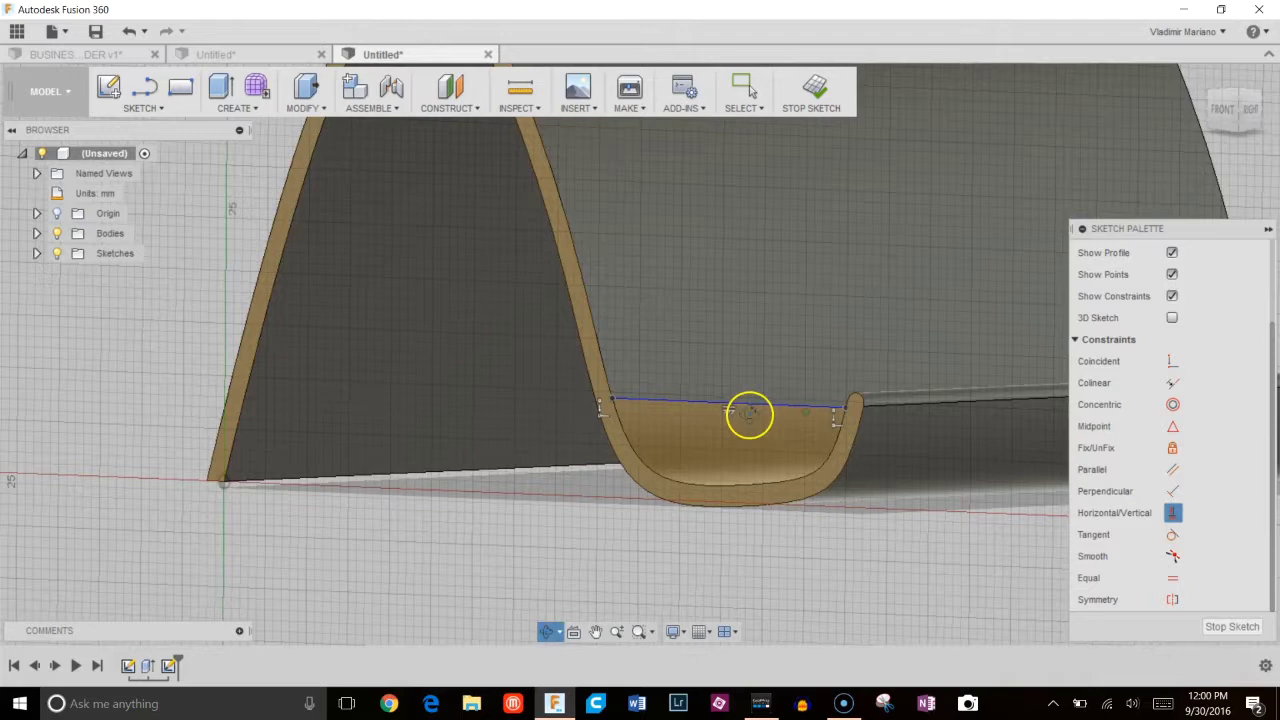
# Extrude the end-cap profile -1 mm into the trough as a Join.
pyautogui.press('e')
pyautogui.click(759, 440)
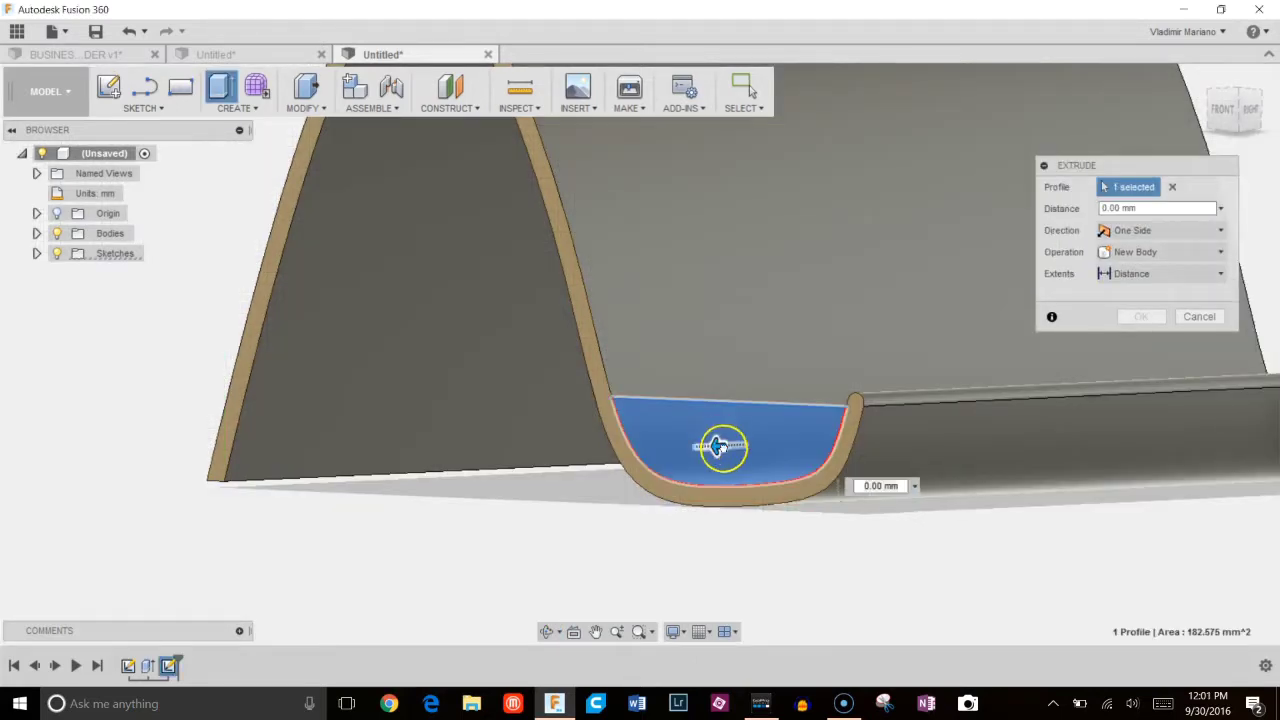
pyautogui.moveTo(723, 443); pyautogui.dragTo(734, 449)
pyautogui.keyDown('shift'); pyautogui.moveTo(766, 449); pyautogui.dragTo(757, 471, button='middle'); pyautogui.keyUp('shift')
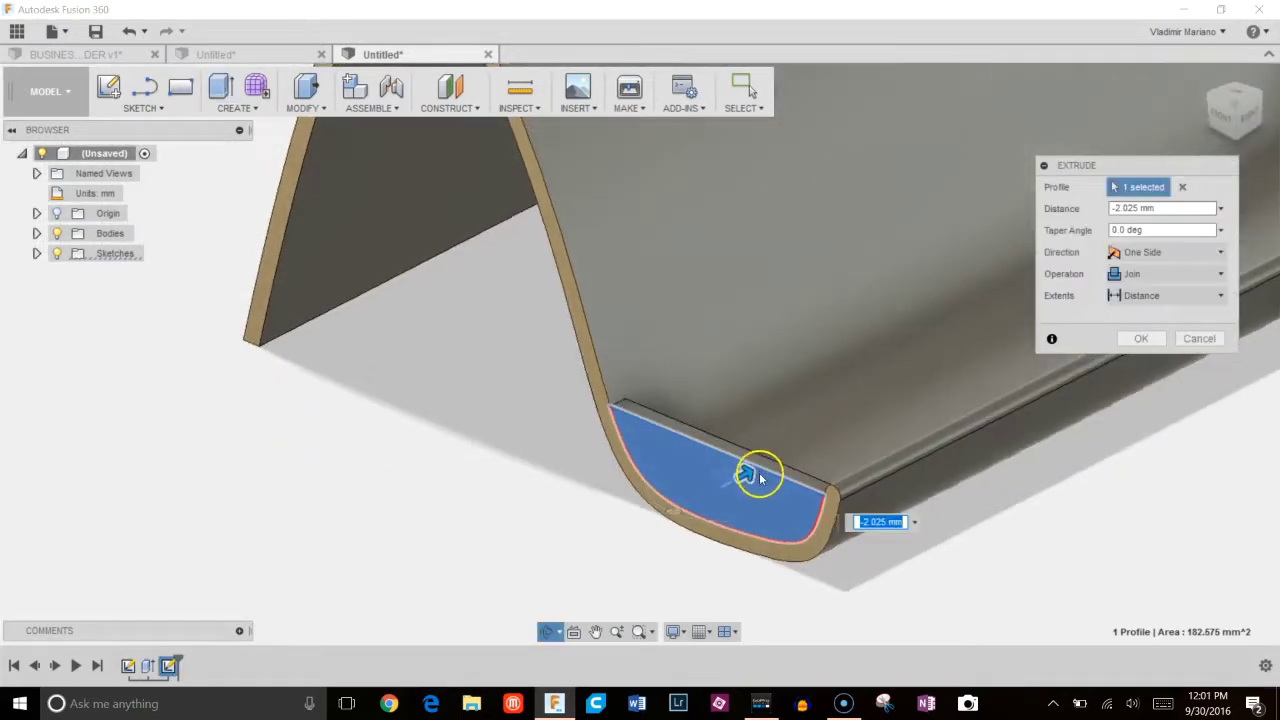
pyautogui.write('1')
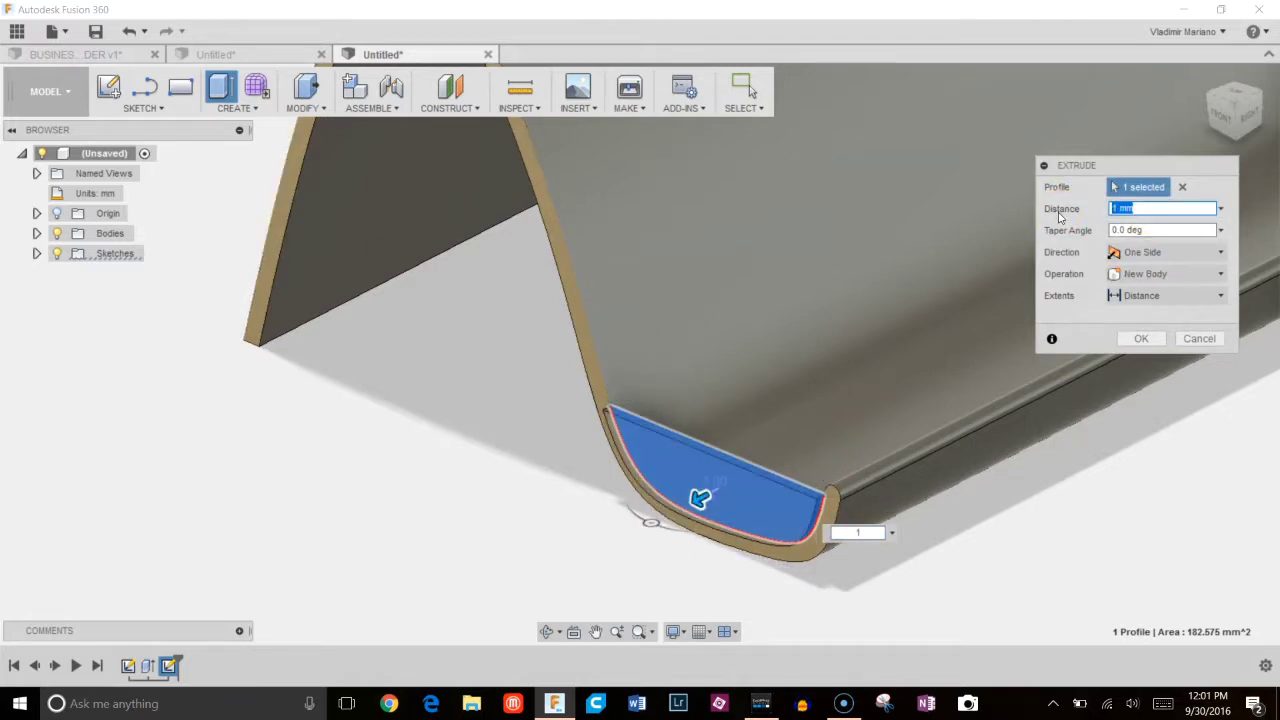
pyautogui.click(1091, 252)
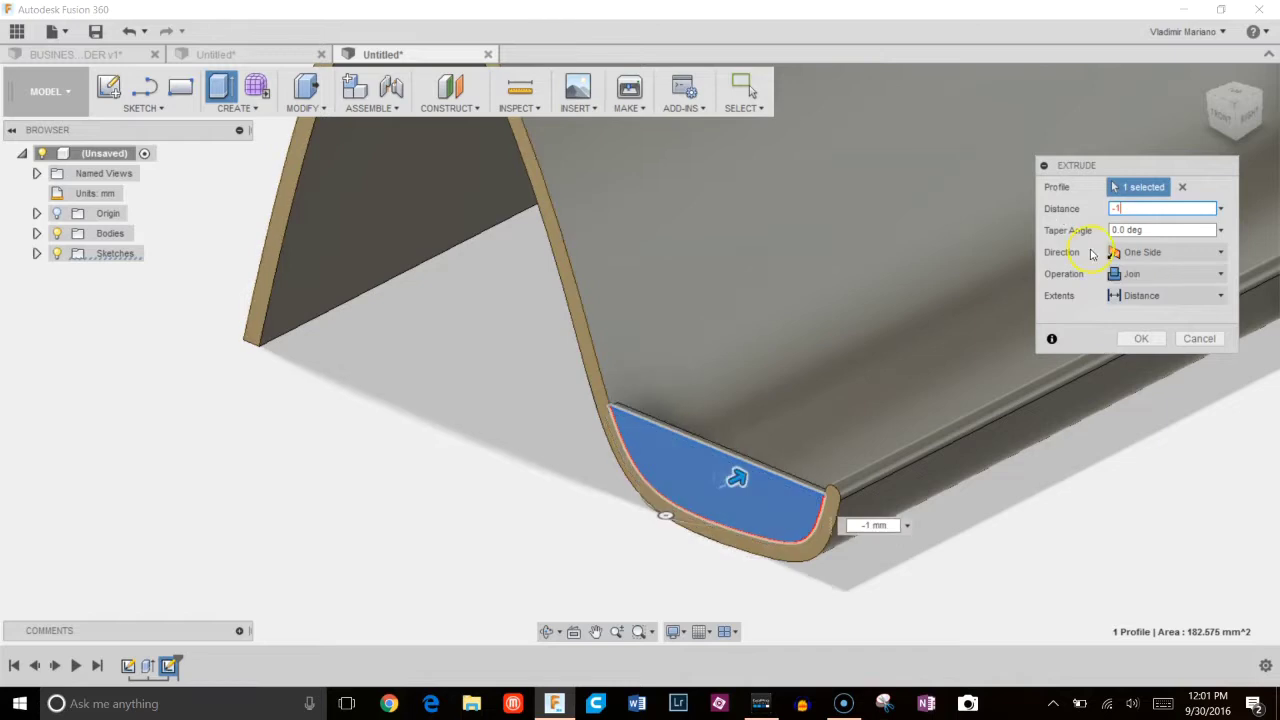
pyautogui.click(1140, 338)
pyautogui.keyDown('shift'); pyautogui.moveTo(1103, 346); pyautogui.dragTo(811, 400, button='middle'); pyautogui.keyUp('shift')
pyautogui.keyDown('shift'); pyautogui.moveTo(524, 388); pyautogui.dragTo(1268, 245, button='middle'); pyautogui.keyUp('shift')
pyautogui.keyDown('shift'); pyautogui.moveTo(1120, 338); pyautogui.dragTo(844, 316, button='middle'); pyautogui.keyUp('shift')
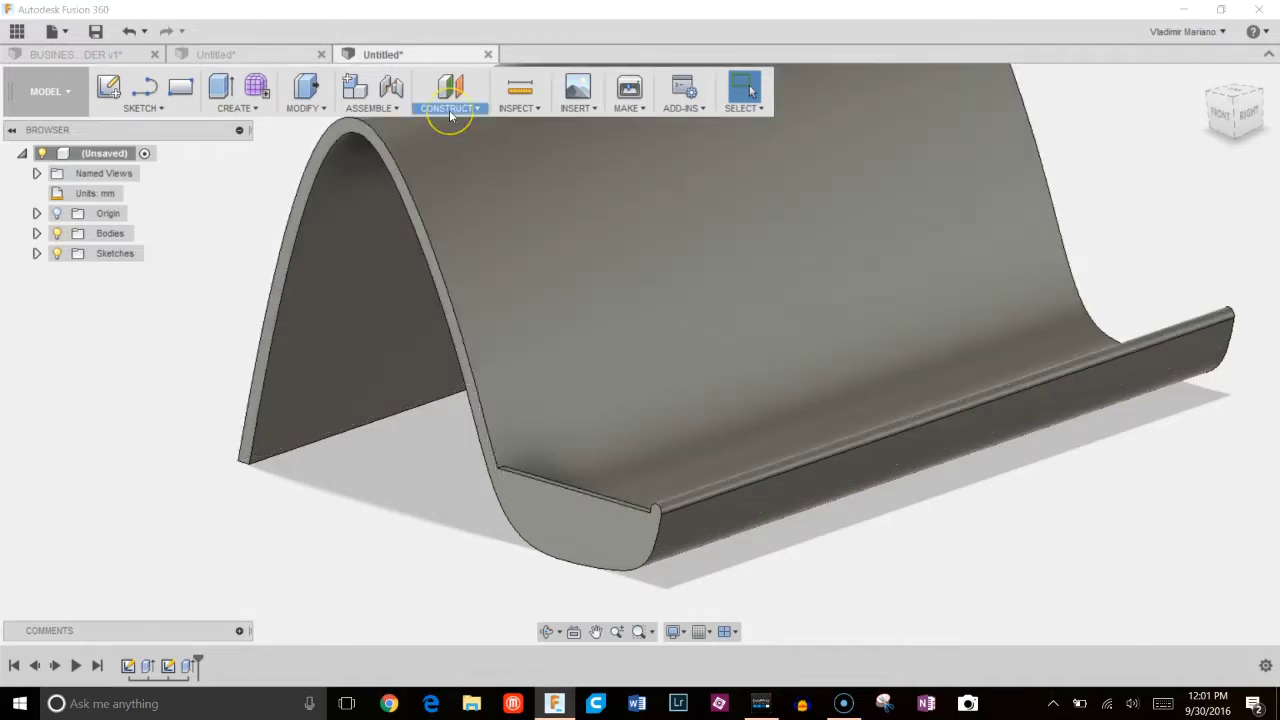
# Create a midplane construction plane between the holder's two end faces.
pyautogui.click(450, 112)
pyautogui.click(447, 127)
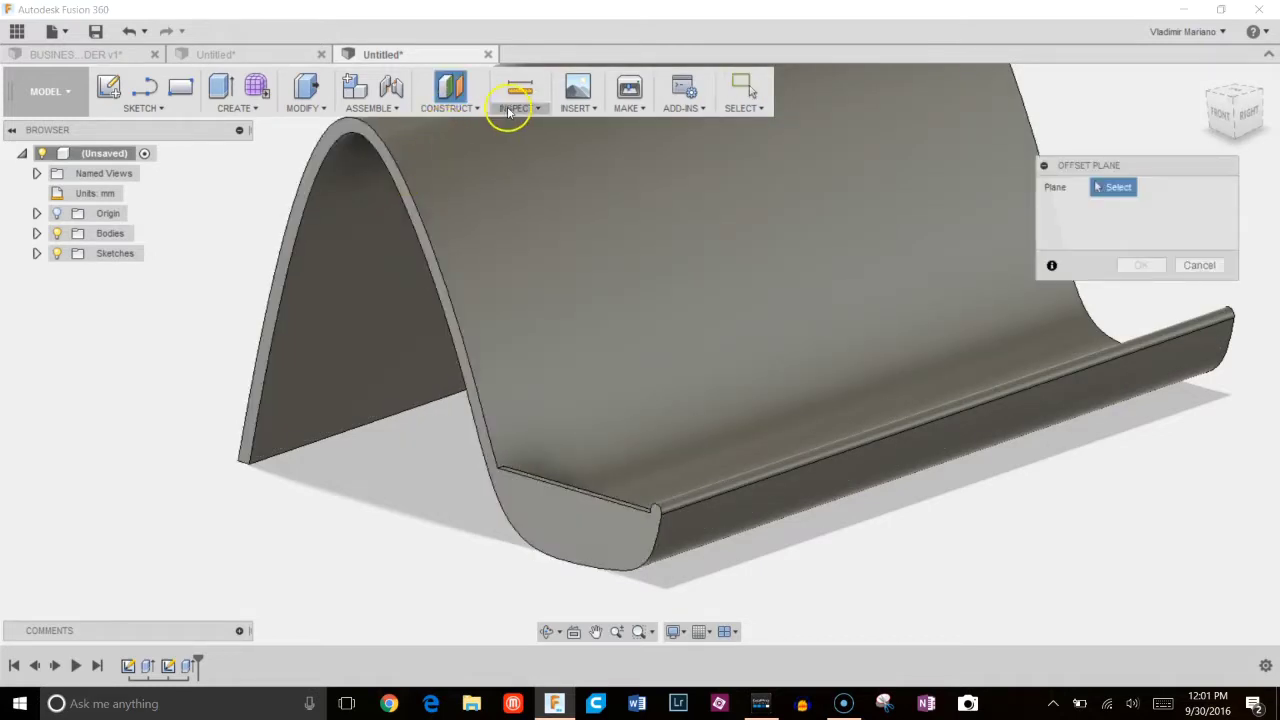
pyautogui.click(440, 110)
pyautogui.press('Escape')
pyautogui.press('Escape')
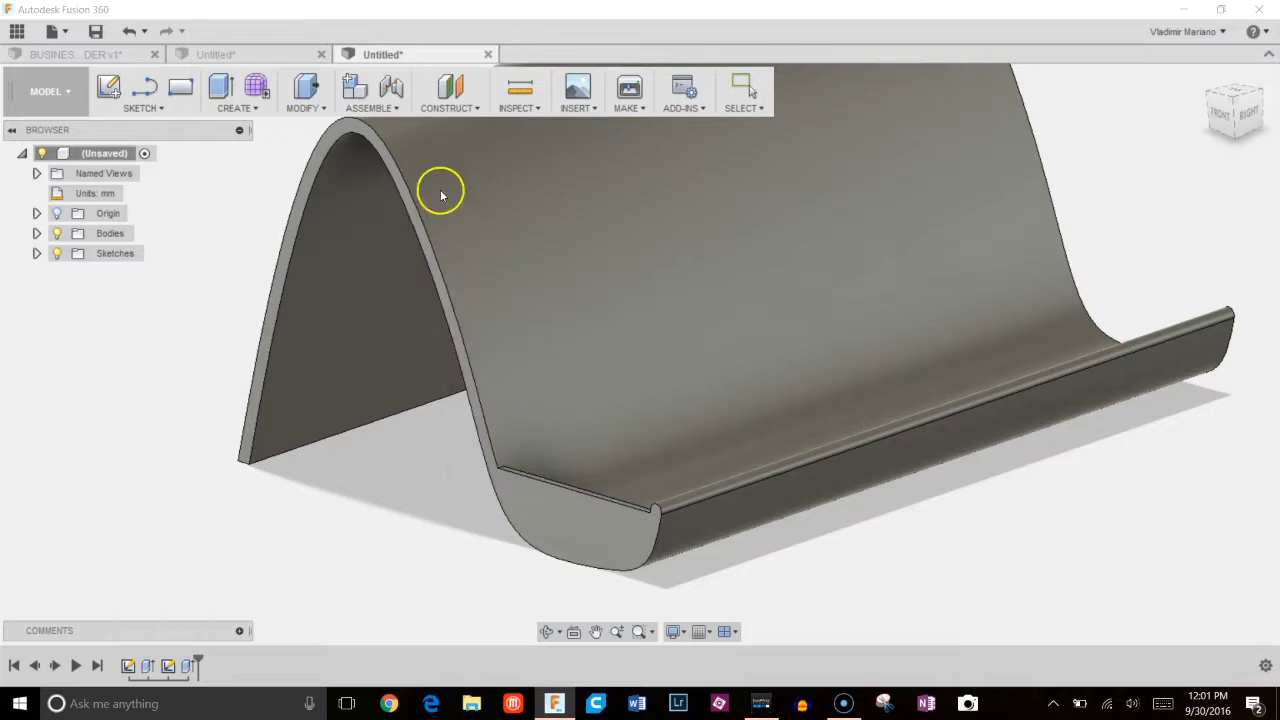
pyautogui.click(405, 197)
pyautogui.scroll(-3, 640, 292)
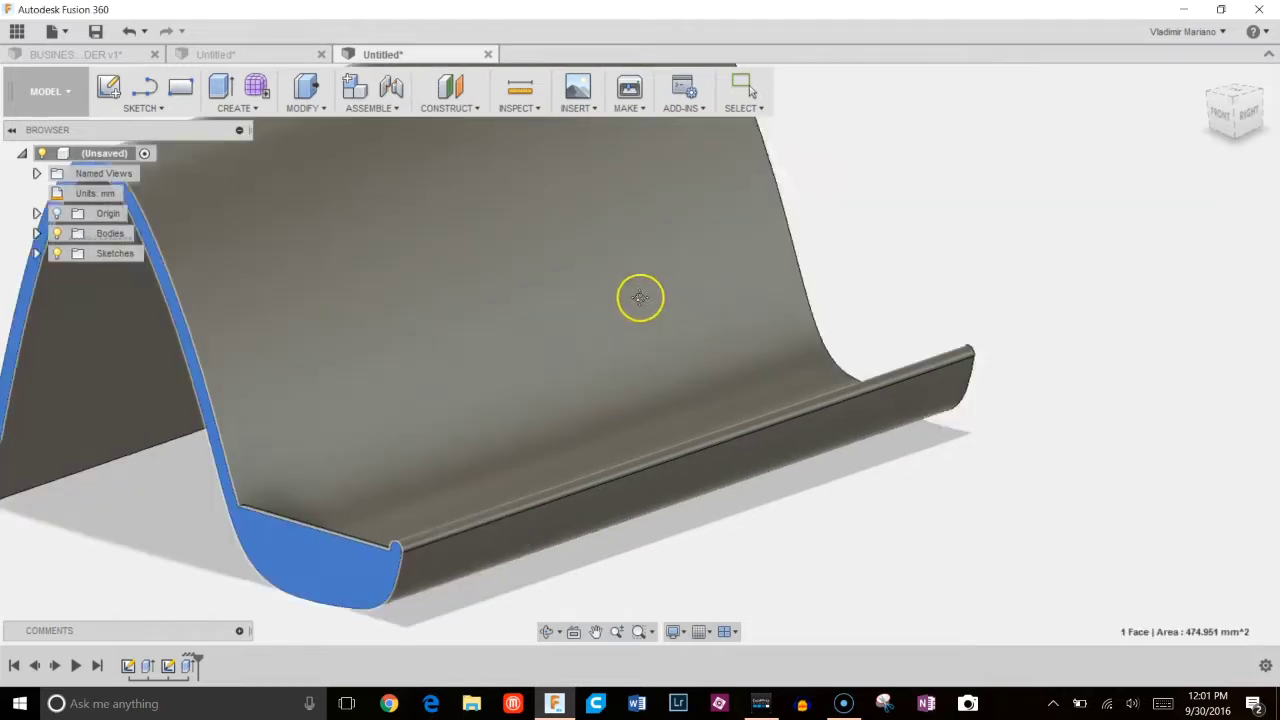
pyautogui.keyDown('shift'); pyautogui.moveTo(660, 276); pyautogui.dragTo(530, 304, button='middle'); pyautogui.keyUp('shift')
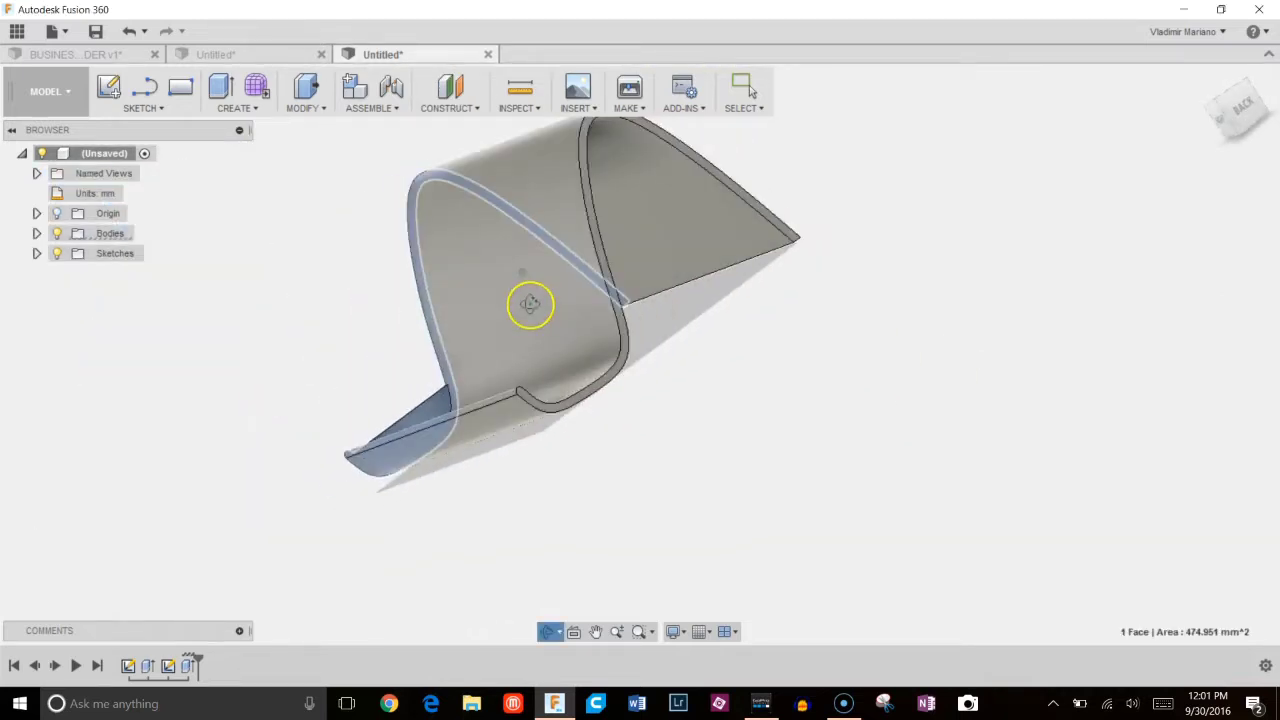
pyautogui.scroll(3, 589, 214)
pyautogui.click(590, 212)
pyautogui.keyDown('shift'); pyautogui.moveTo(590, 212); pyautogui.dragTo(519, 278, button='middle'); pyautogui.keyUp('shift')
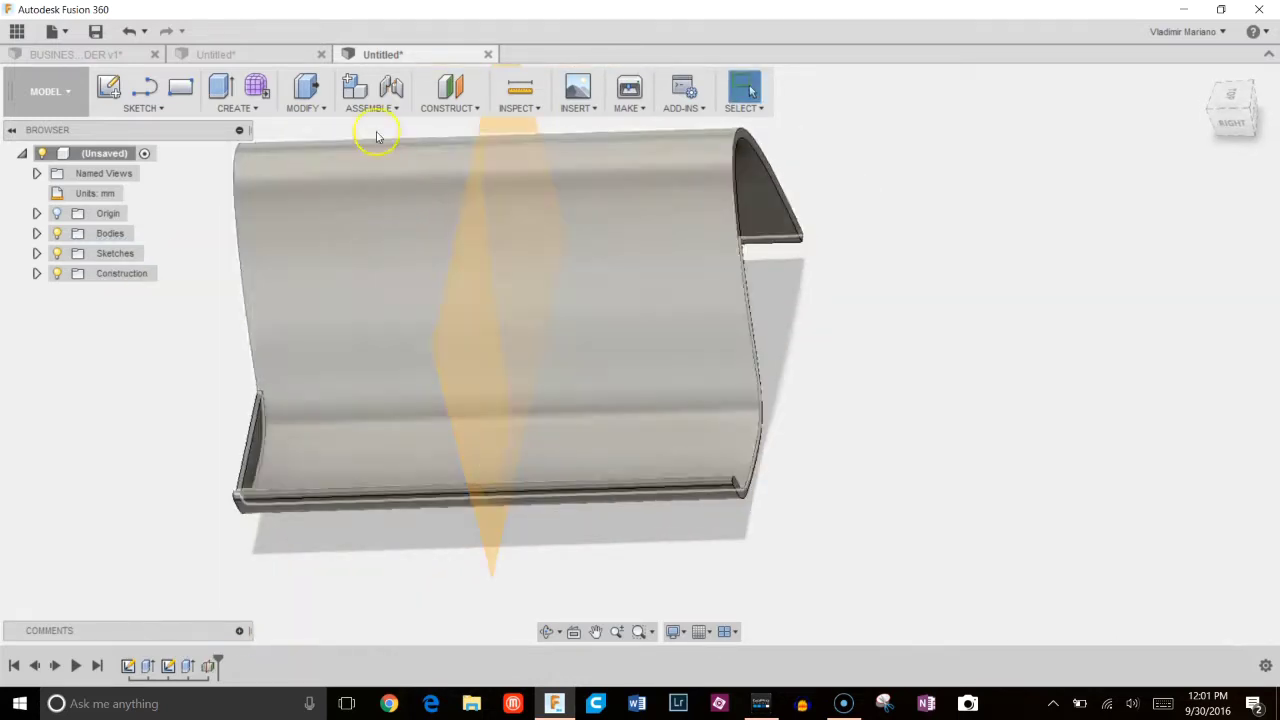
# Mirror the Extrude2 end cap across the middle construction plane, then hide the plane.
pyautogui.click(235, 108)
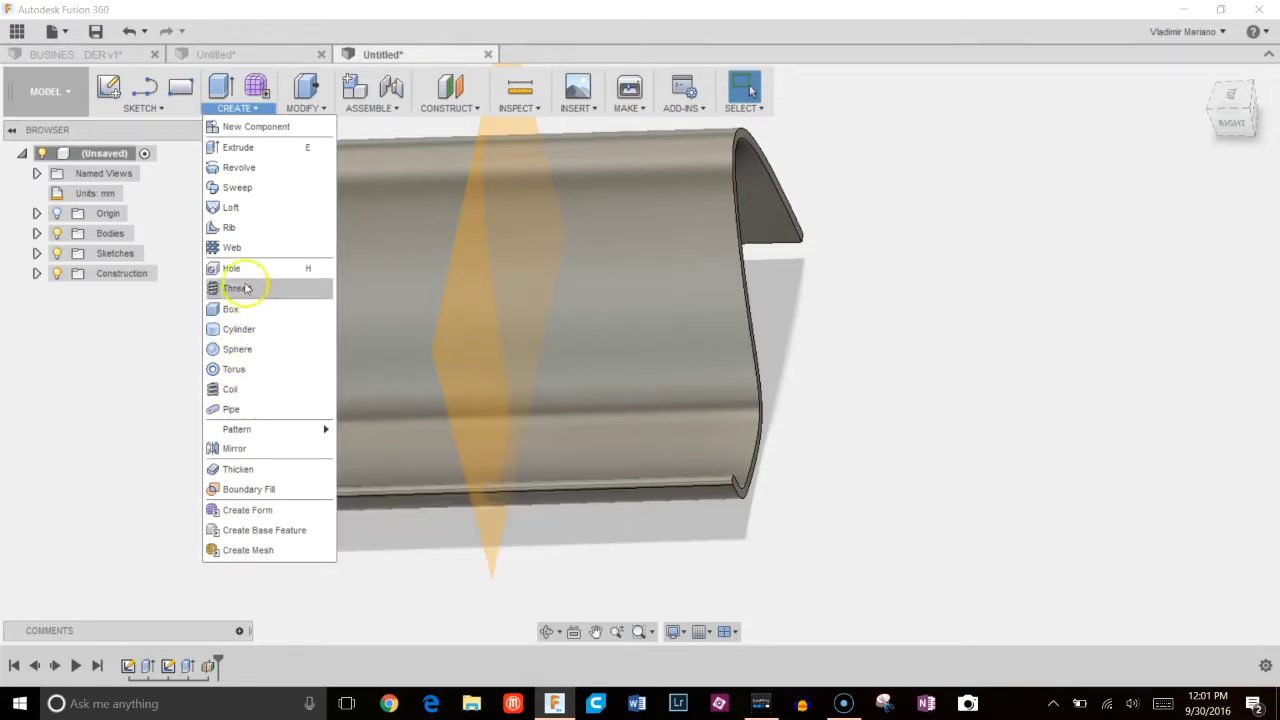
pyautogui.click(240, 448)
pyautogui.keyDown('shift'); pyautogui.moveTo(254, 443); pyautogui.dragTo(391, 354, button='middle'); pyautogui.keyUp('shift')
pyautogui.click(1171, 252)
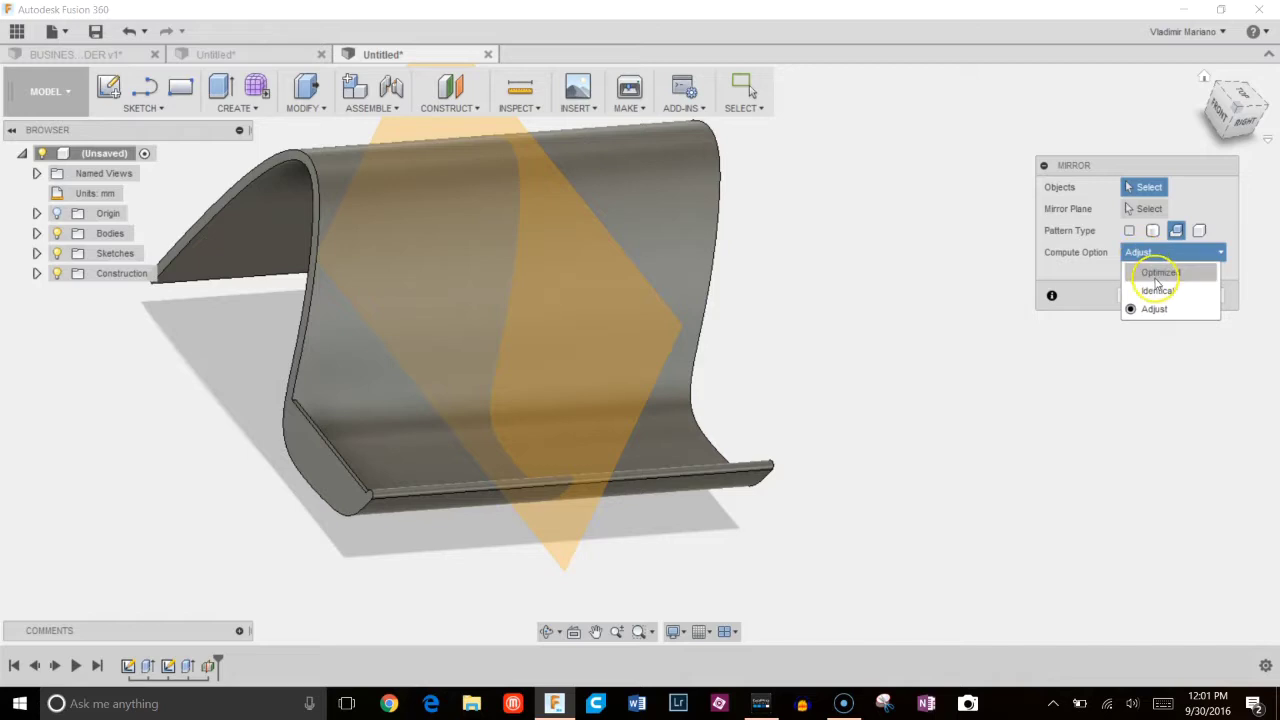
pyautogui.click(1076, 280)
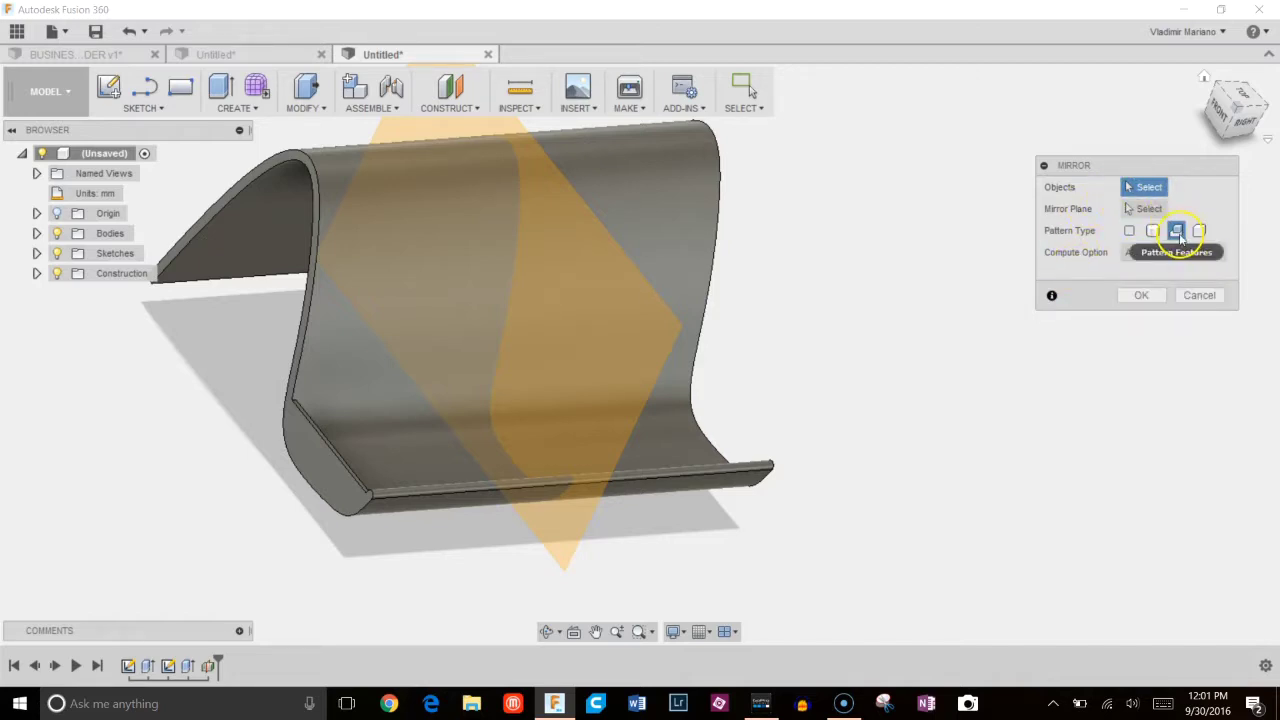
pyautogui.click(188, 666)
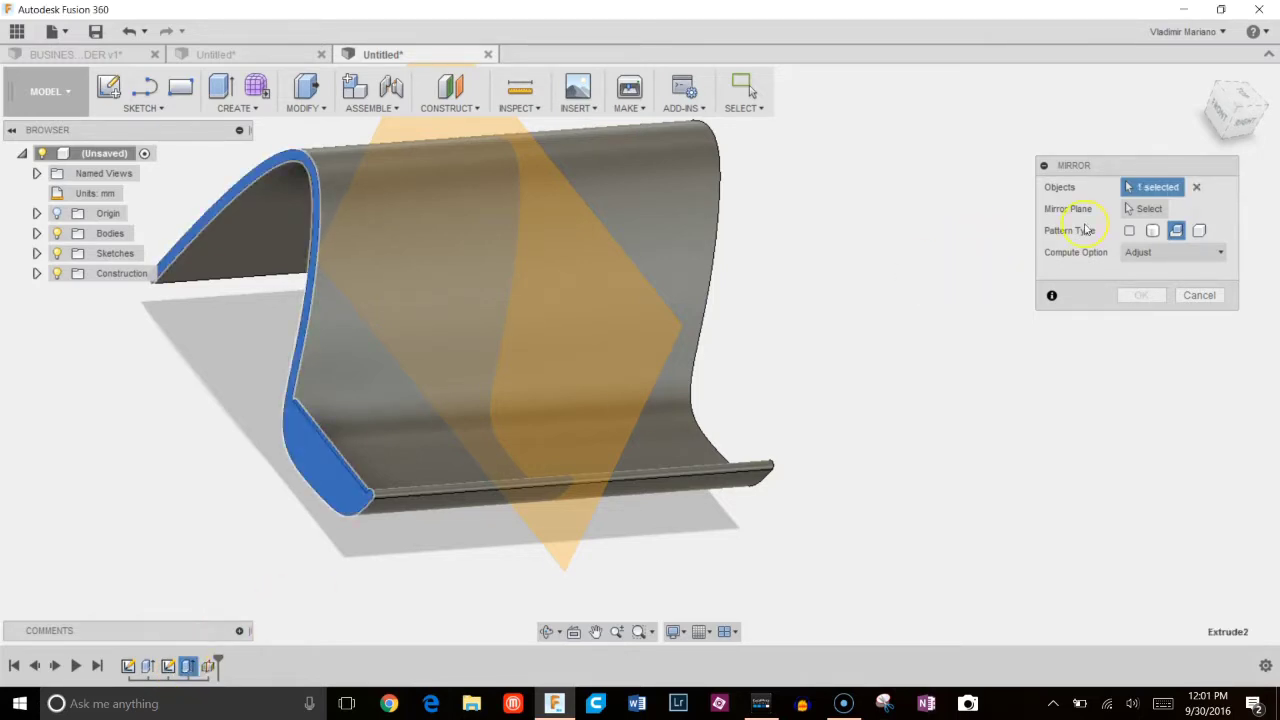
pyautogui.click(598, 350)
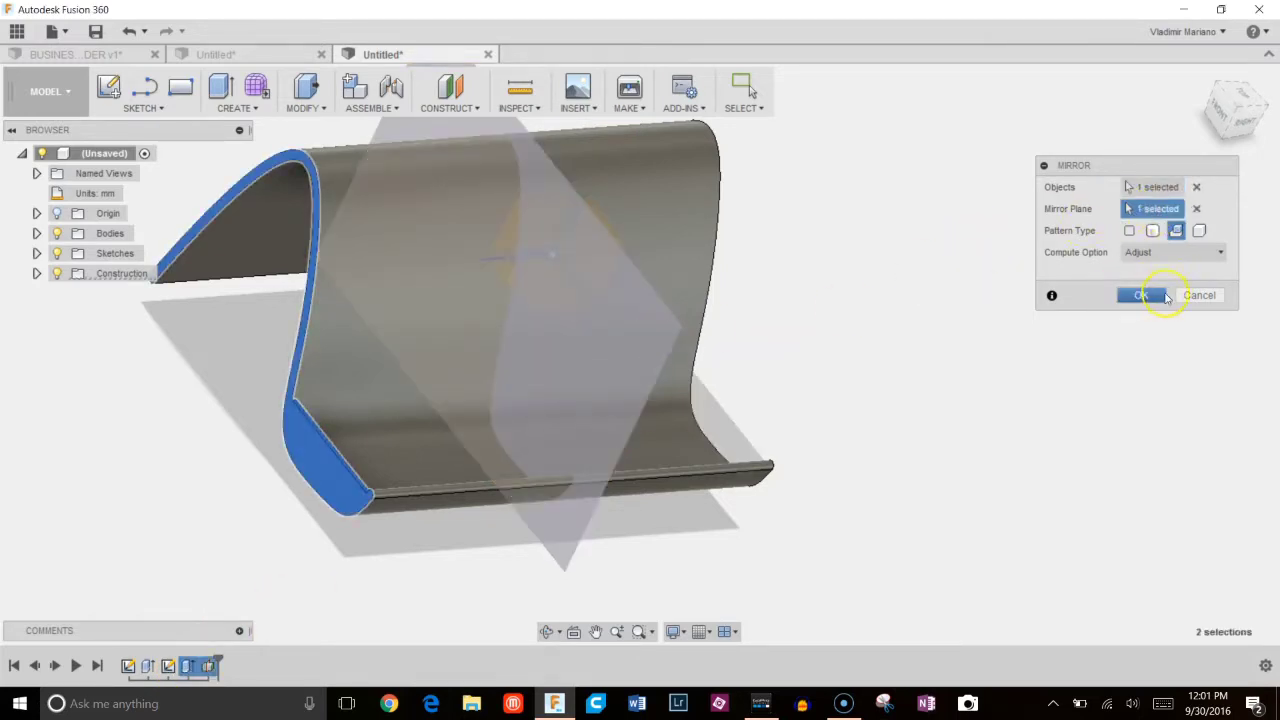
pyautogui.click(1166, 298)
pyautogui.keyDown('shift'); pyautogui.moveTo(1057, 337); pyautogui.dragTo(727, 470, button='middle'); pyautogui.keyUp('shift')
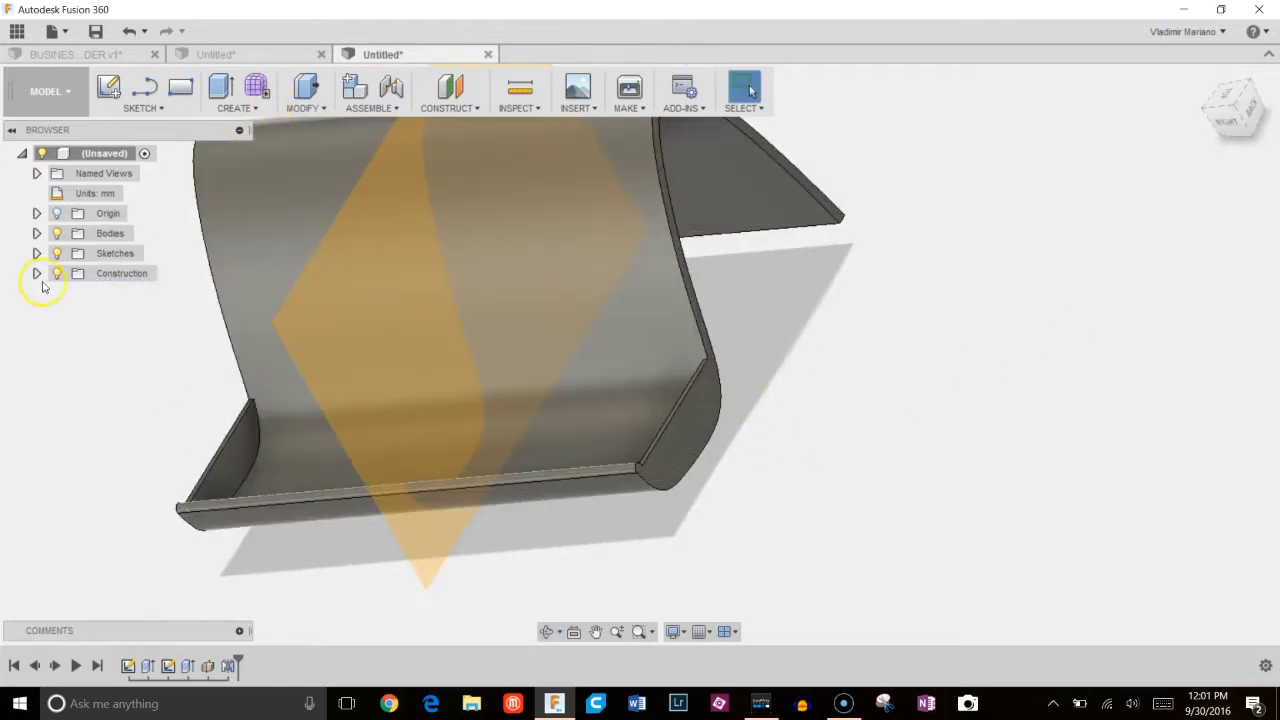
pyautogui.click(56, 275)
pyautogui.moveTo(171, 351)
pyautogui.keyDown('shift'); pyautogui.mouseDown(button='middle')
pyautogui.moveTo(237, 400)
pyautogui.moveTo(266, 351)
pyautogui.moveTo(256, 360)
pyautogui.moveTo(186, 337)
pyautogui.mouseUp(button='middle'); pyautogui.keyUp('shift')
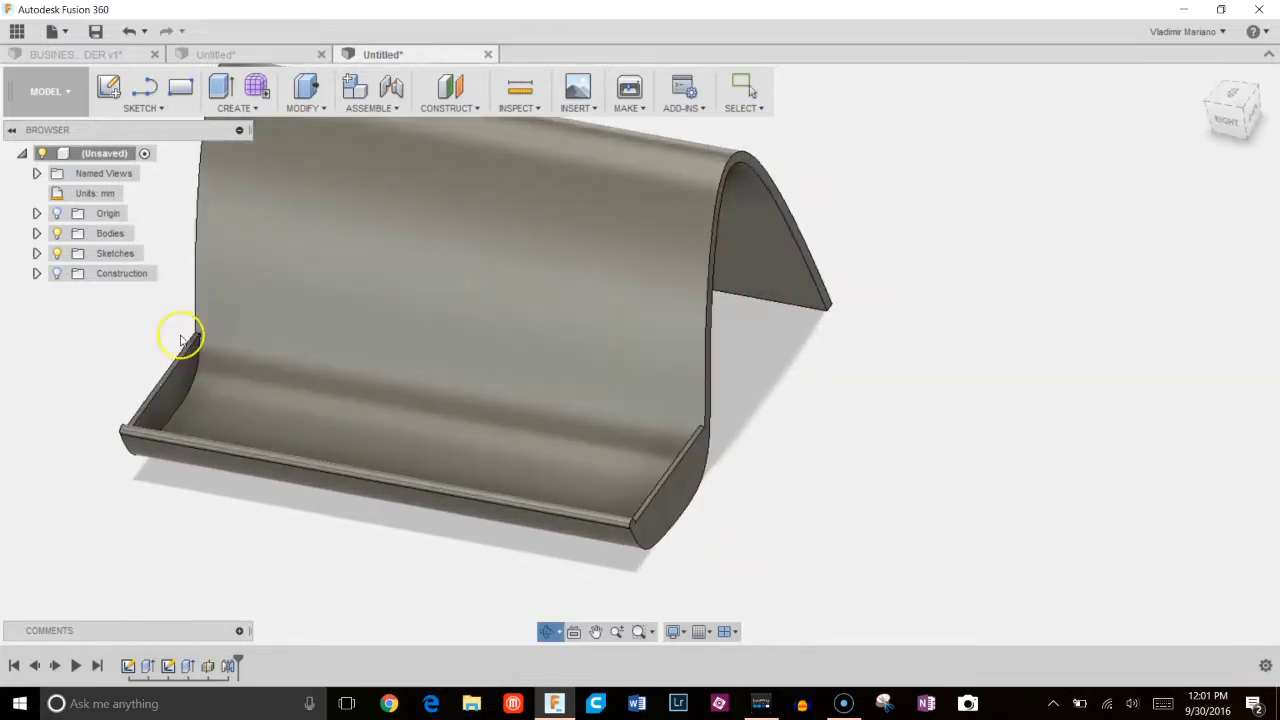
# Fillet the two edges where the end cap meets the trough with a 4.404 mm radius.
pyautogui.scroll(5, 214, 340)
pyautogui.press('f')
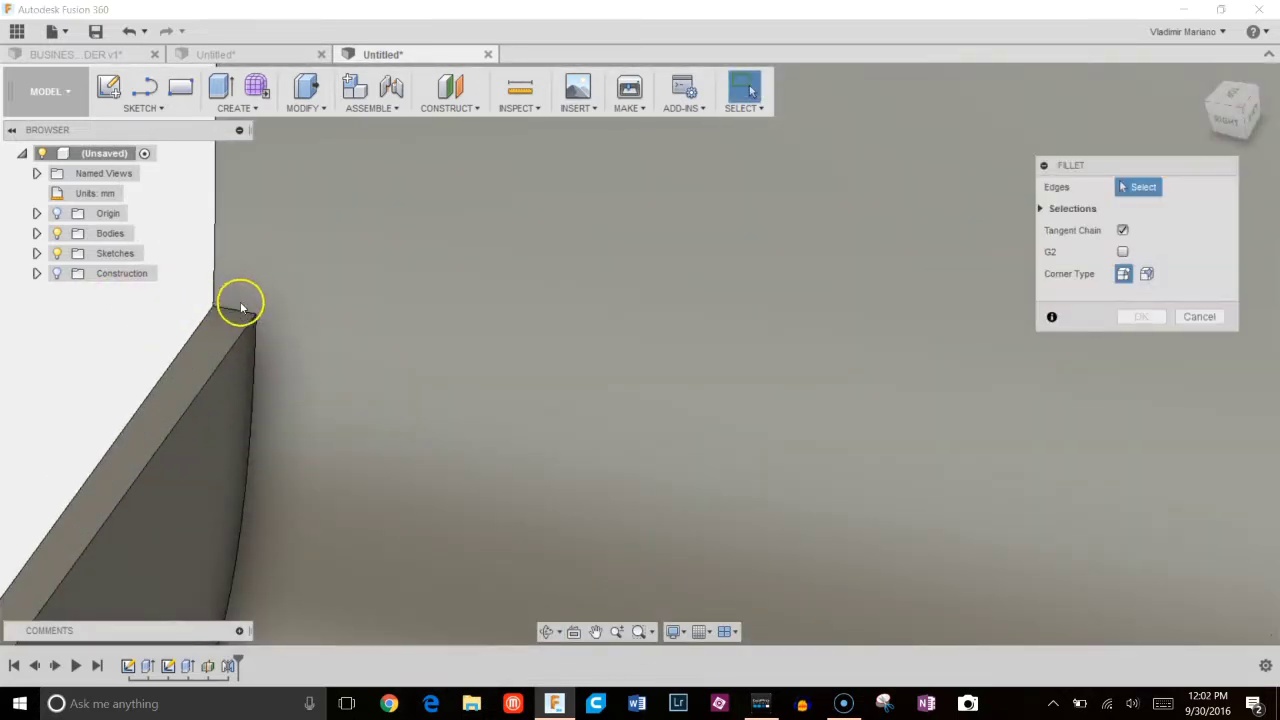
pyautogui.click(240, 316)
pyautogui.keyDown('shift'); pyautogui.moveTo(249, 323); pyautogui.dragTo(383, 371, button='middle'); pyautogui.keyUp('shift')
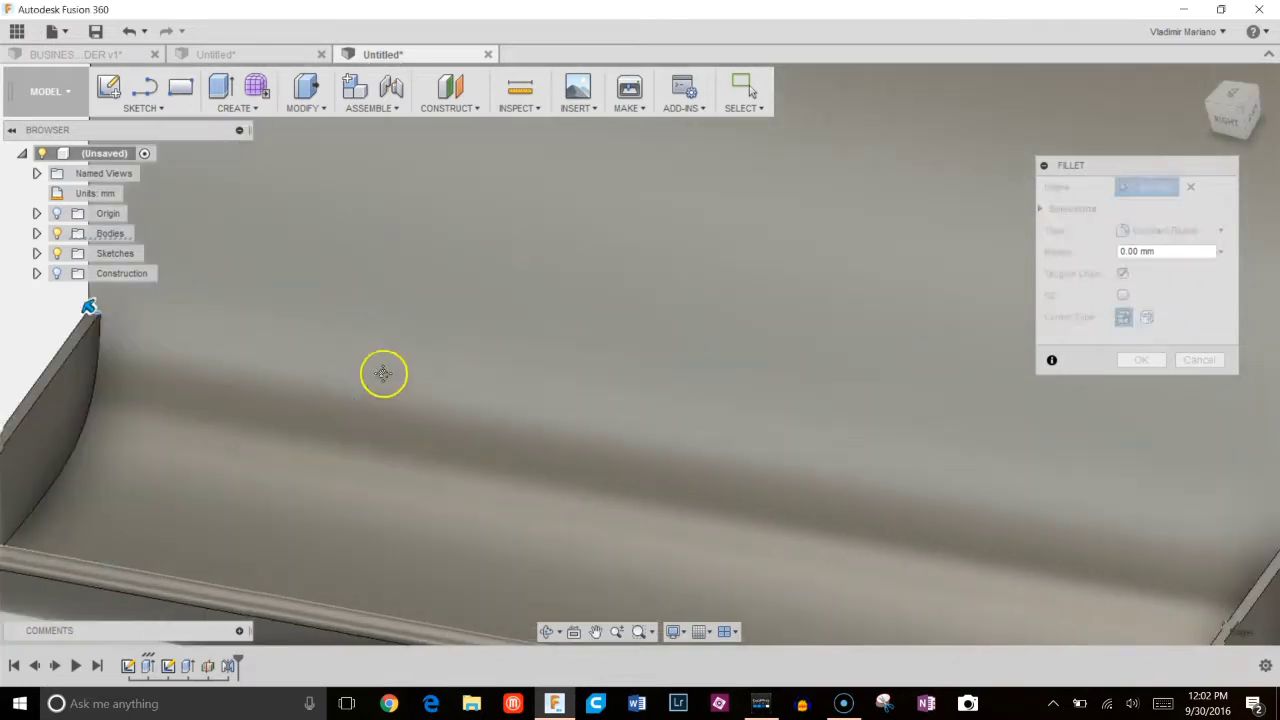
pyautogui.keyDown('shift'); pyautogui.moveTo(803, 440); pyautogui.dragTo(688, 398, button='middle'); pyautogui.keyUp('shift')
pyautogui.keyDown('shift'); pyautogui.moveTo(900, 457); pyautogui.dragTo(957, 466, button='middle'); pyautogui.keyUp('shift')
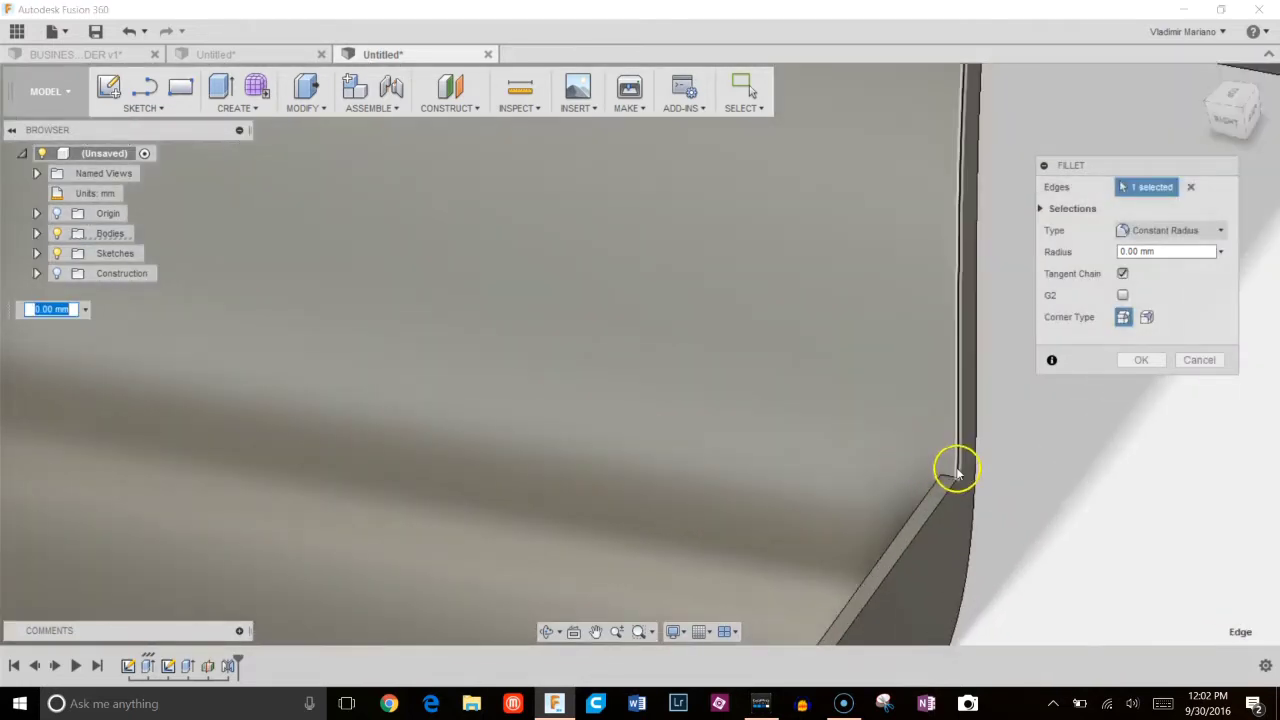
pyautogui.click(953, 469)
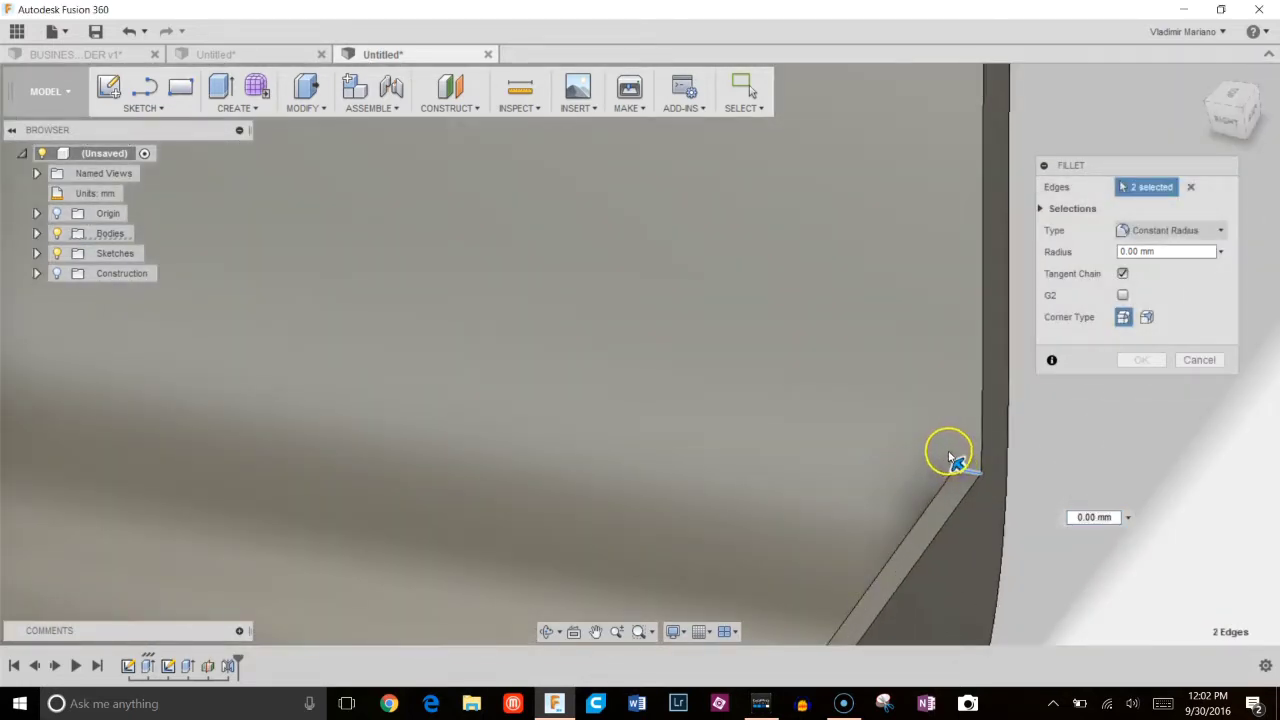
pyautogui.moveTo(958, 465); pyautogui.dragTo(948, 455)
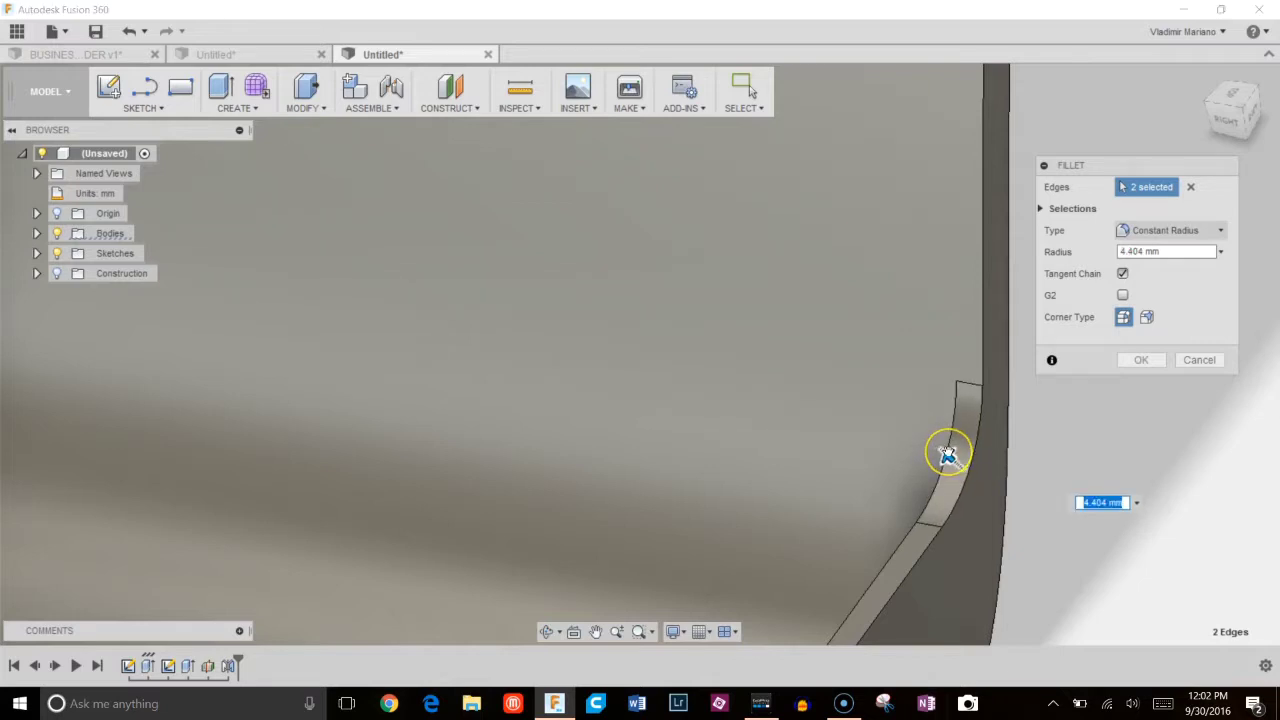
pyautogui.press('Return')
pyautogui.scroll(-3, 922, 450)
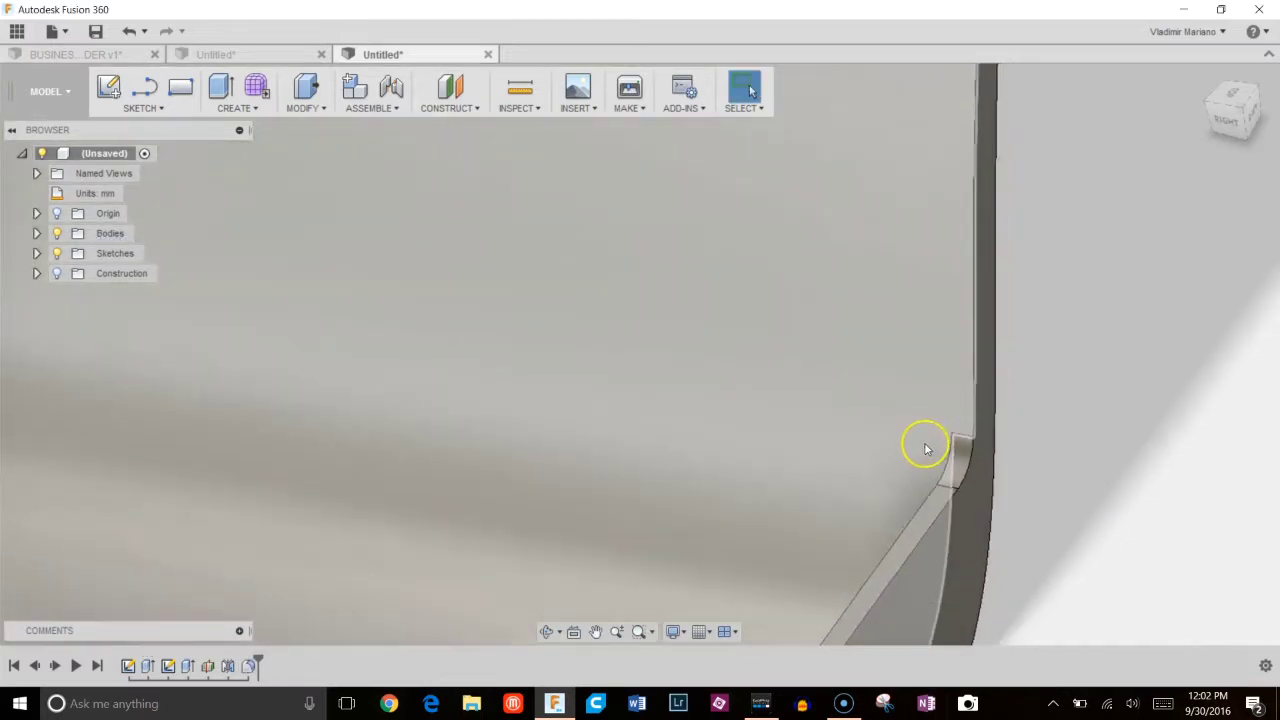
pyautogui.scroll(-5, 922, 450)
pyautogui.keyDown('shift'); pyautogui.moveTo(857, 506); pyautogui.dragTo(912, 431, button='middle'); pyautogui.keyUp('shift')
# Orbit around the finished holder from several sides, then expand Bodies in the Browser to reveal Body1.
pyautogui.press('Escape')
pyautogui.scroll(-5, 912, 431)
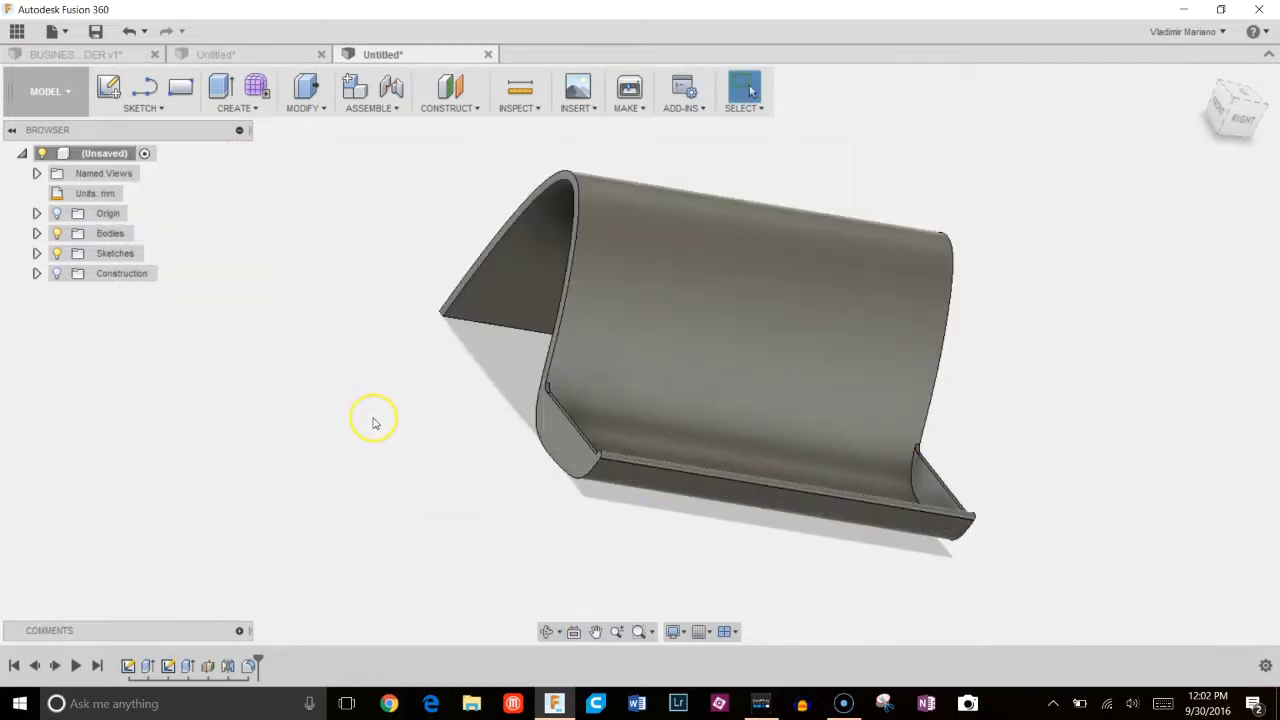
pyautogui.keyDown('shift'); pyautogui.moveTo(373, 421); pyautogui.dragTo(937, 322, button='middle'); pyautogui.keyUp('shift')
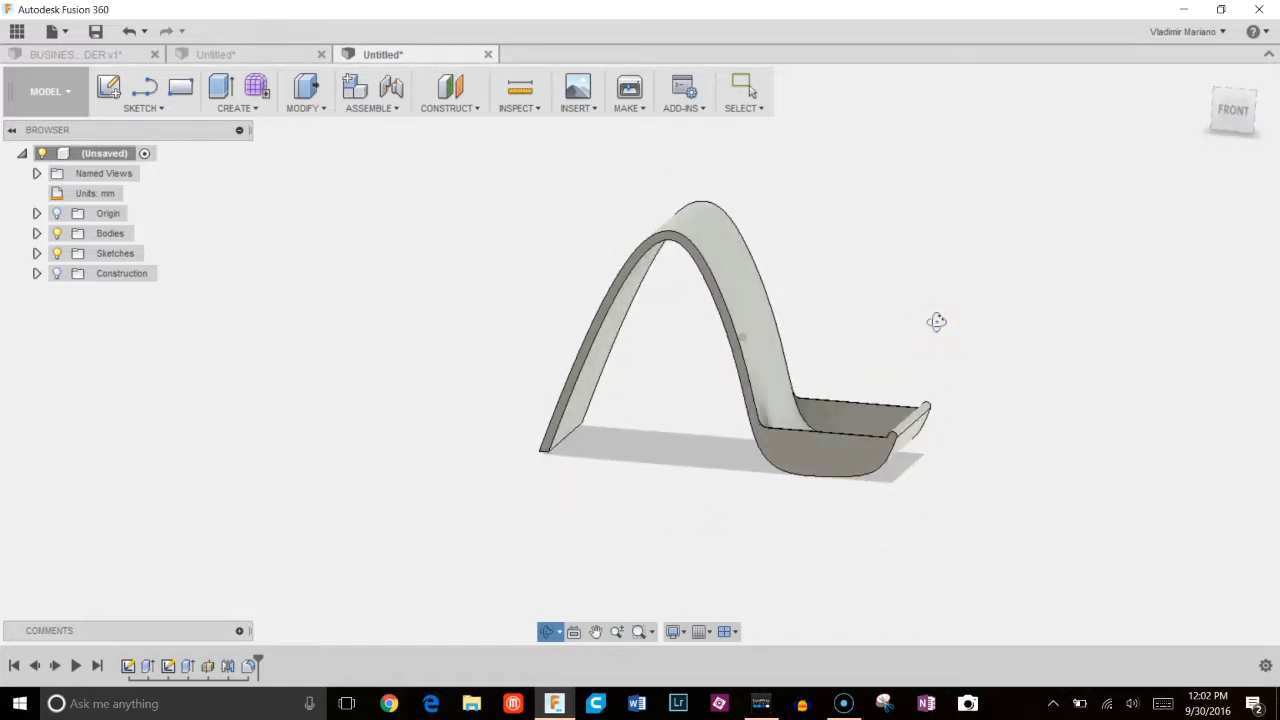
pyautogui.keyDown('shift'); pyautogui.moveTo(1000, 350); pyautogui.dragTo(957, 349, button='middle'); pyautogui.keyUp('shift')
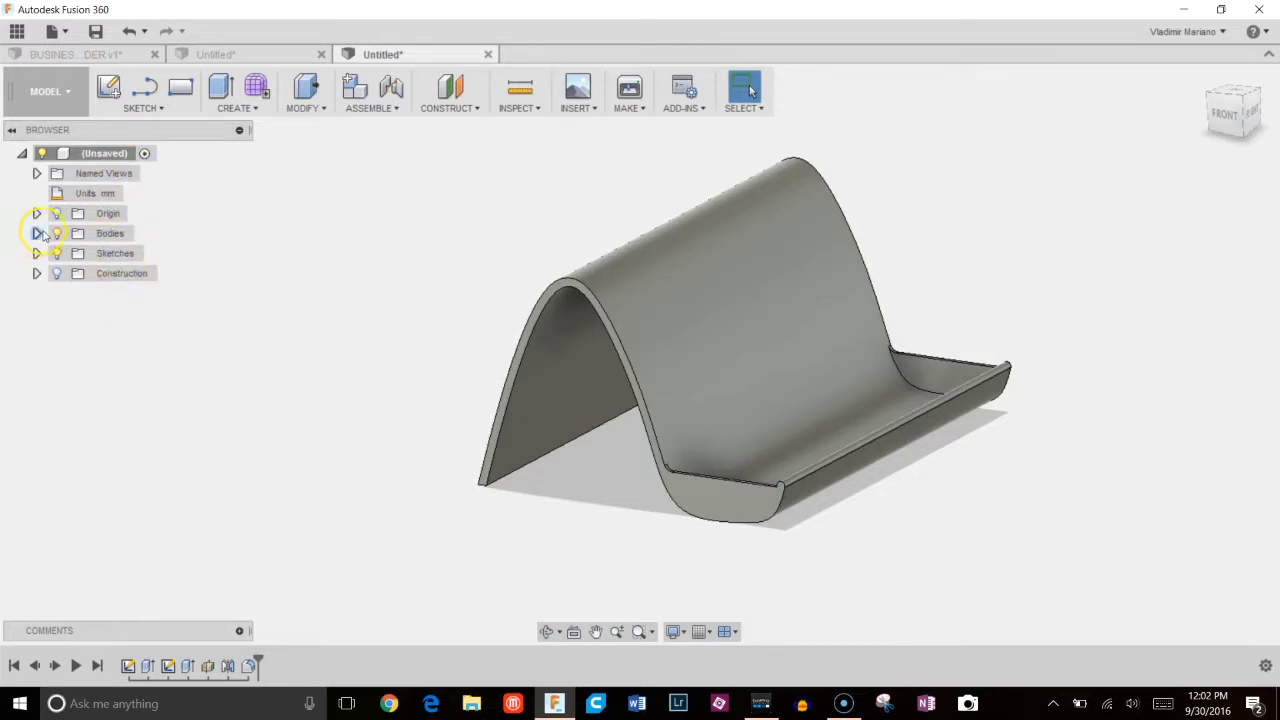
pyautogui.click(37, 233)
# Open Body1's Appearance panel and browse the library to the Plastic > Opaque folder.
pyautogui.rightClick(112, 258)
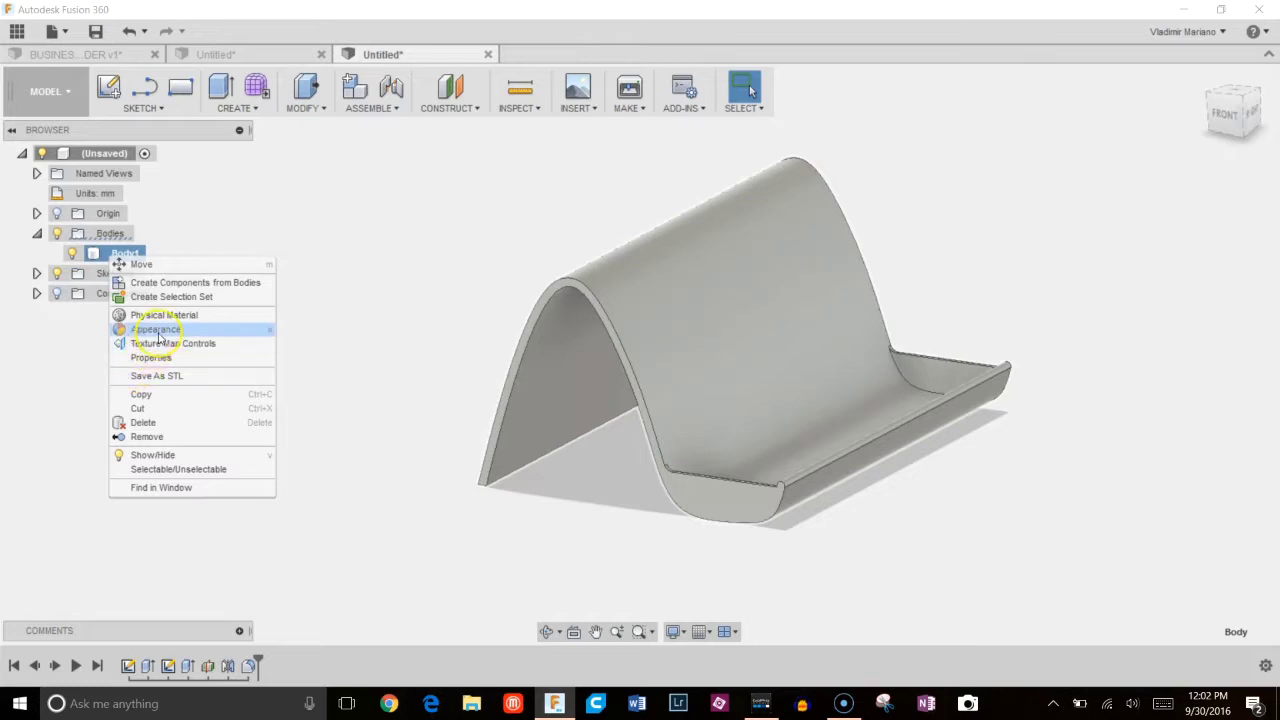
pyautogui.click(229, 331)
pyautogui.click(945, 518)
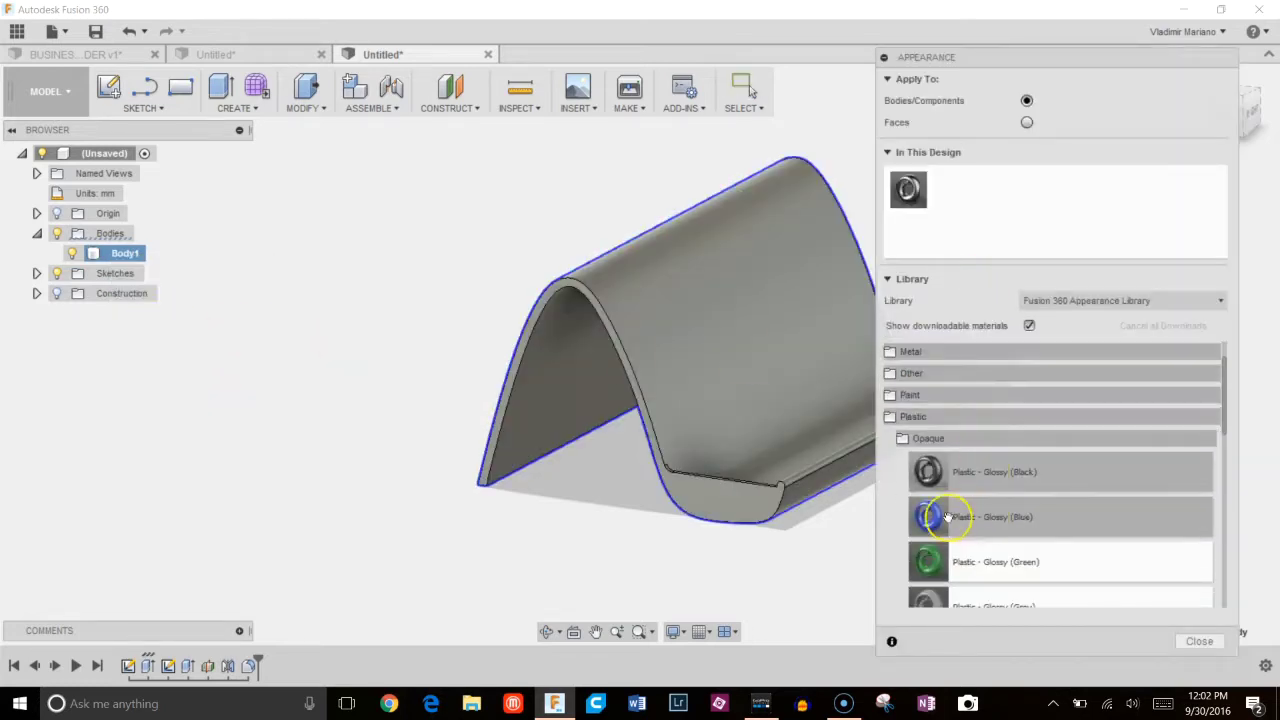
pyautogui.scroll(-4, 890, 463)
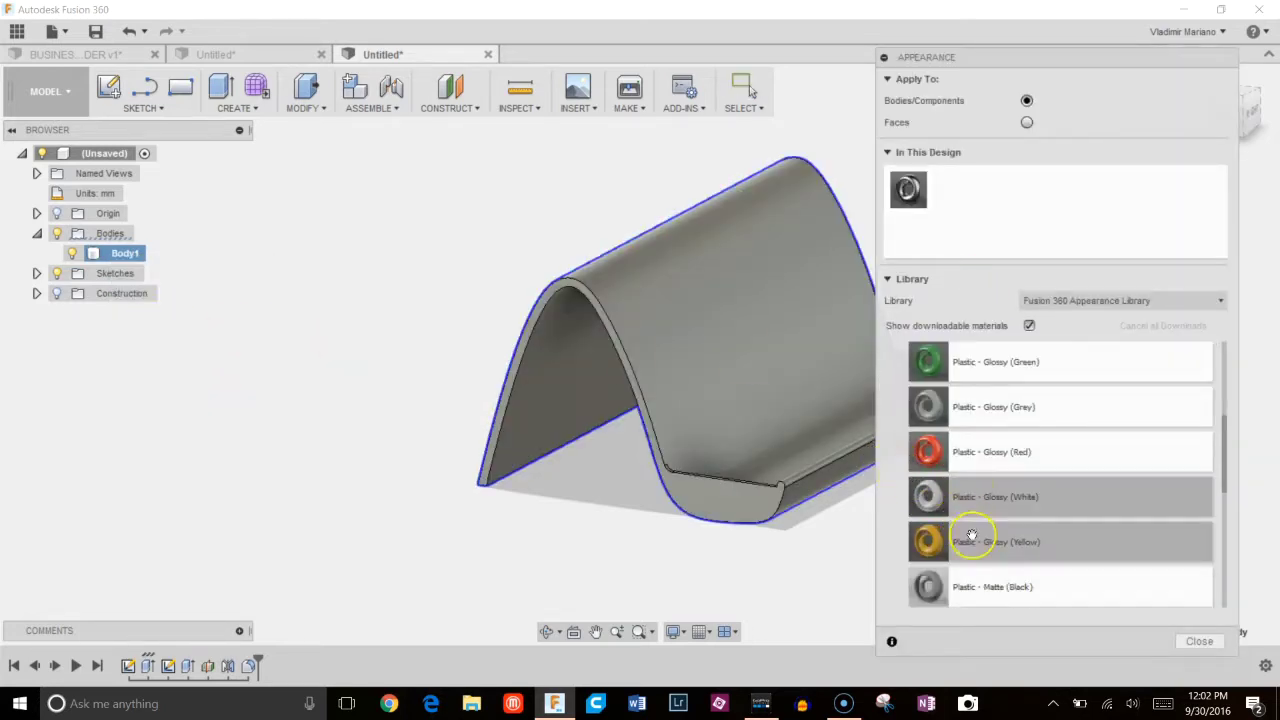
pyautogui.scroll(3, 966, 520)
pyautogui.click(903, 388)
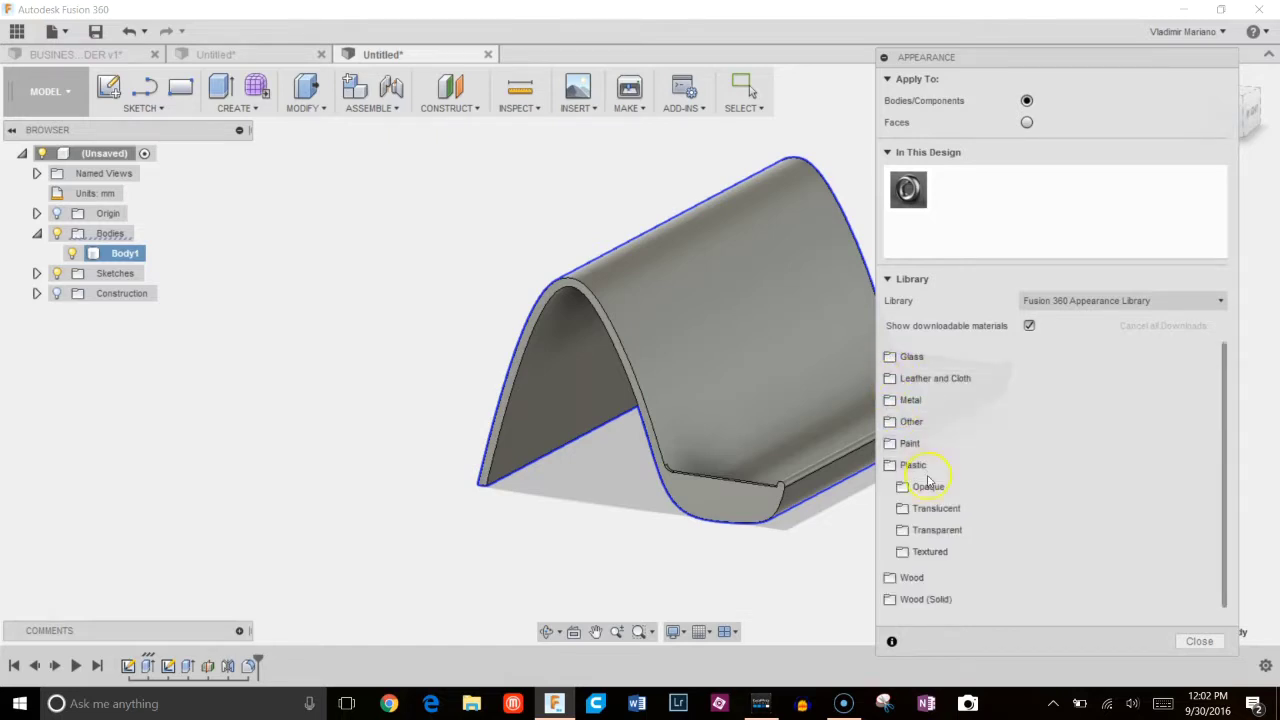
pyautogui.click(889, 467)
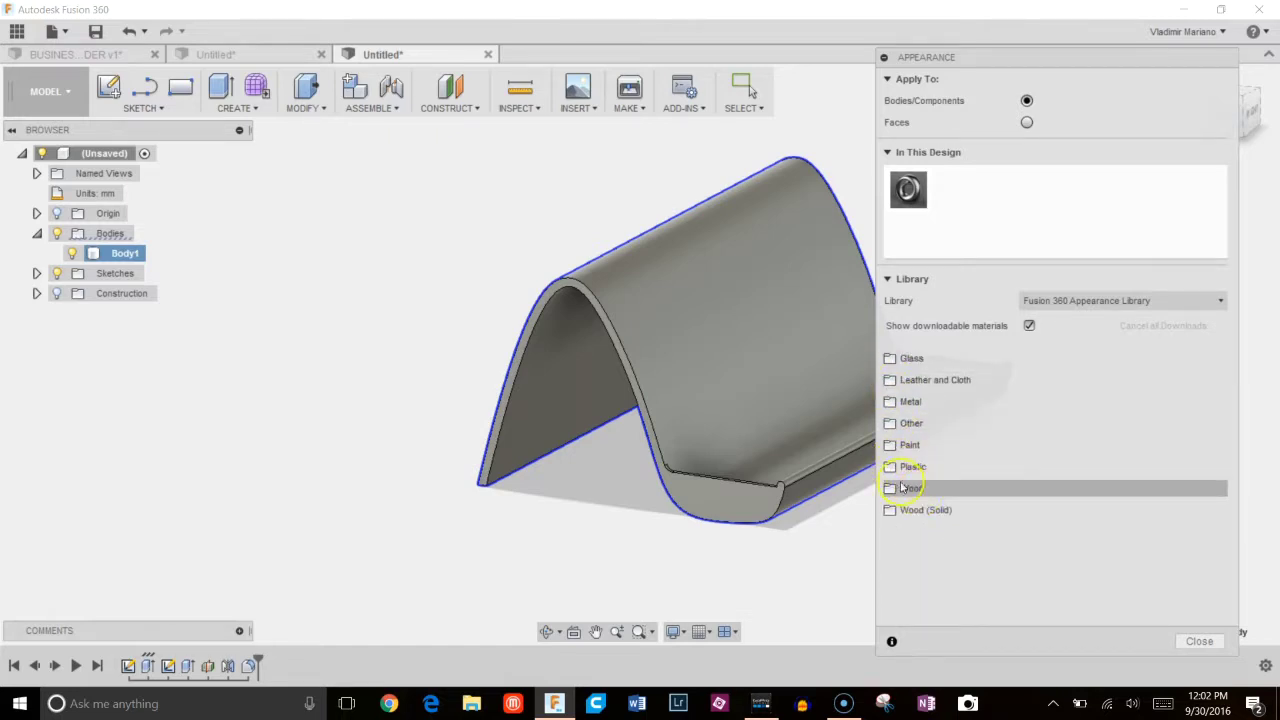
pyautogui.click(898, 468)
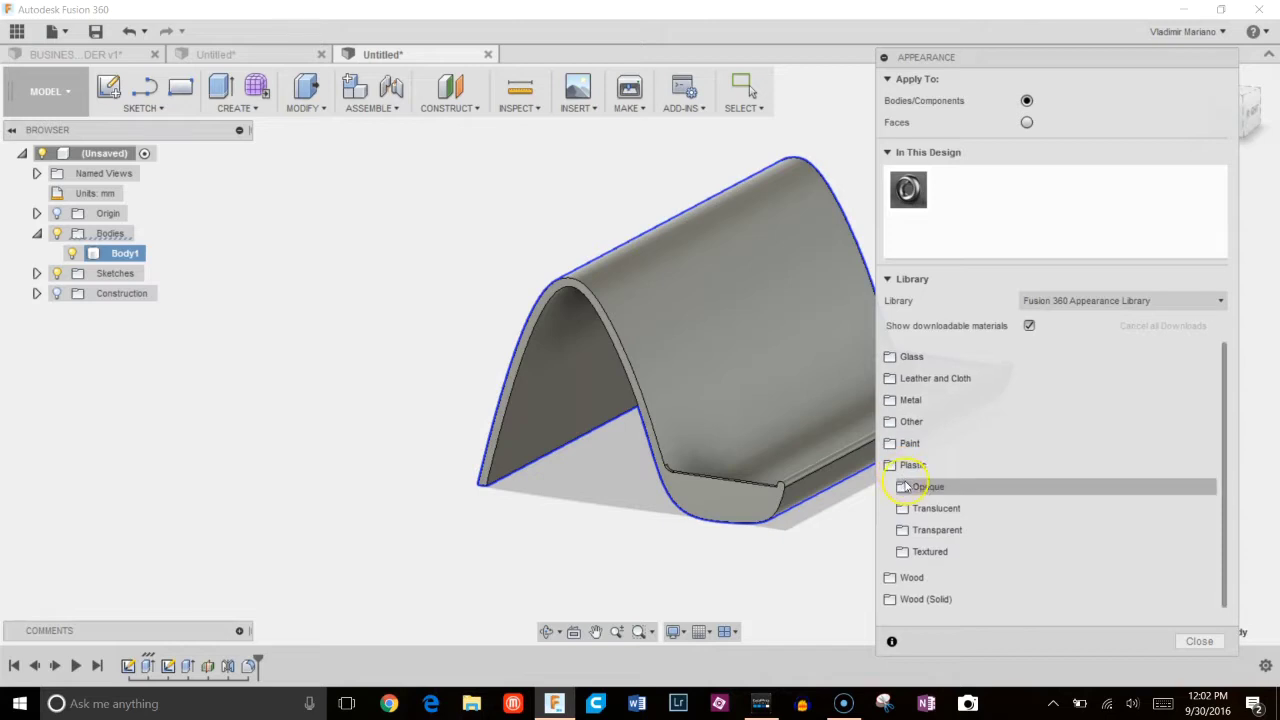
pyautogui.click(902, 487)
# Drag Plastic - Glossy (Yellow) from the library onto Body1.
pyautogui.scroll(-8, 975, 505)
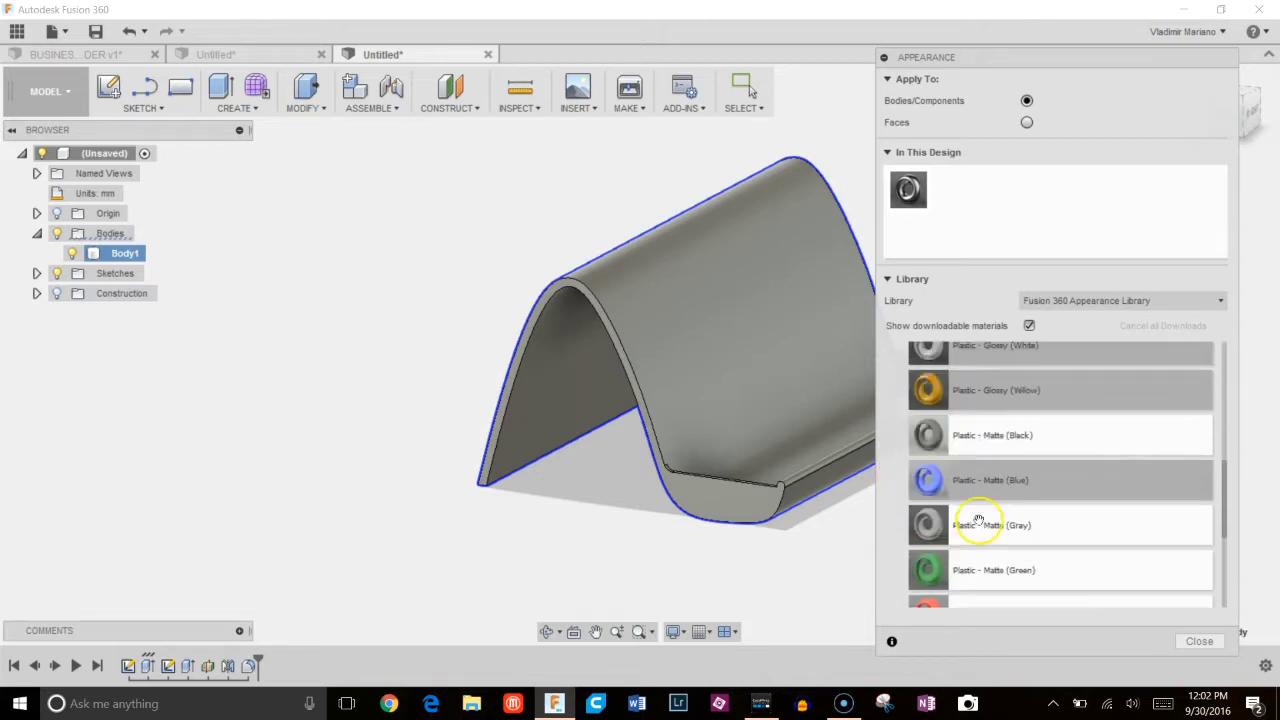
pyautogui.scroll(-3, 1002, 453)
pyautogui.scroll(5, 994, 505)
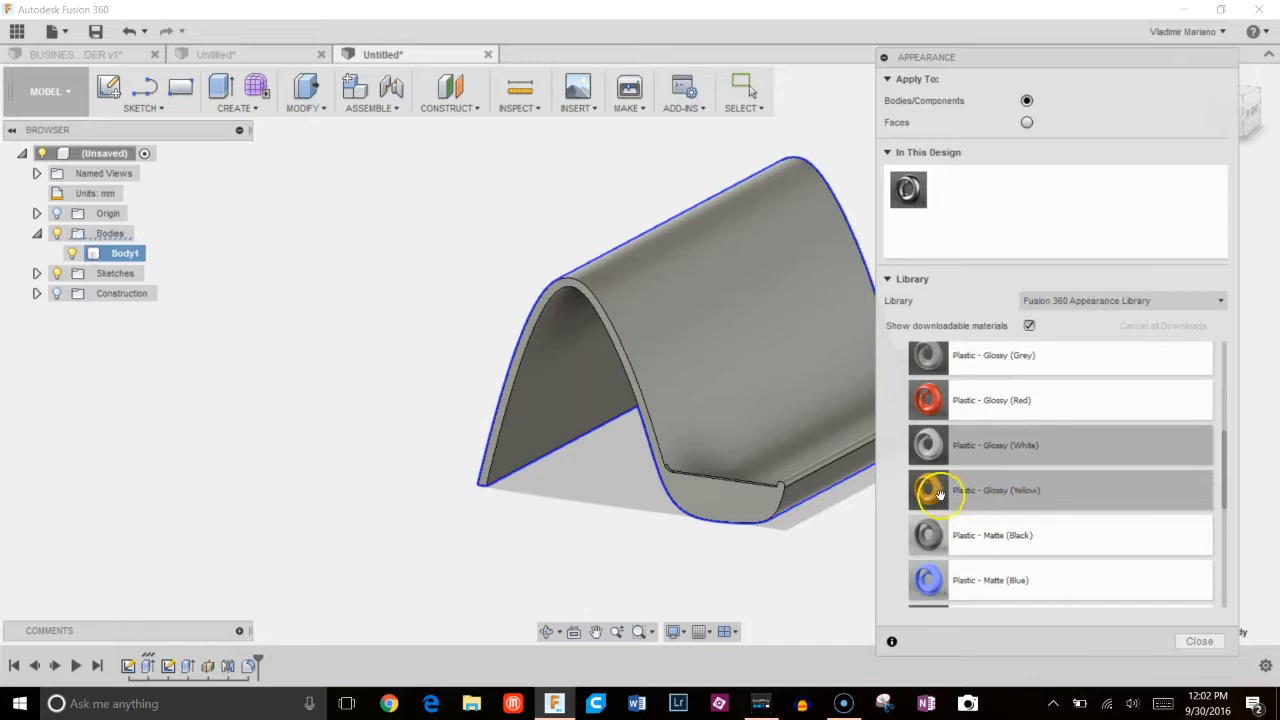
pyautogui.moveTo(939, 494); pyautogui.dragTo(760, 390)
pyautogui.keyDown('shift'); pyautogui.moveTo(726, 394); pyautogui.dragTo(520, 394, button='middle'); pyautogui.keyUp('shift')
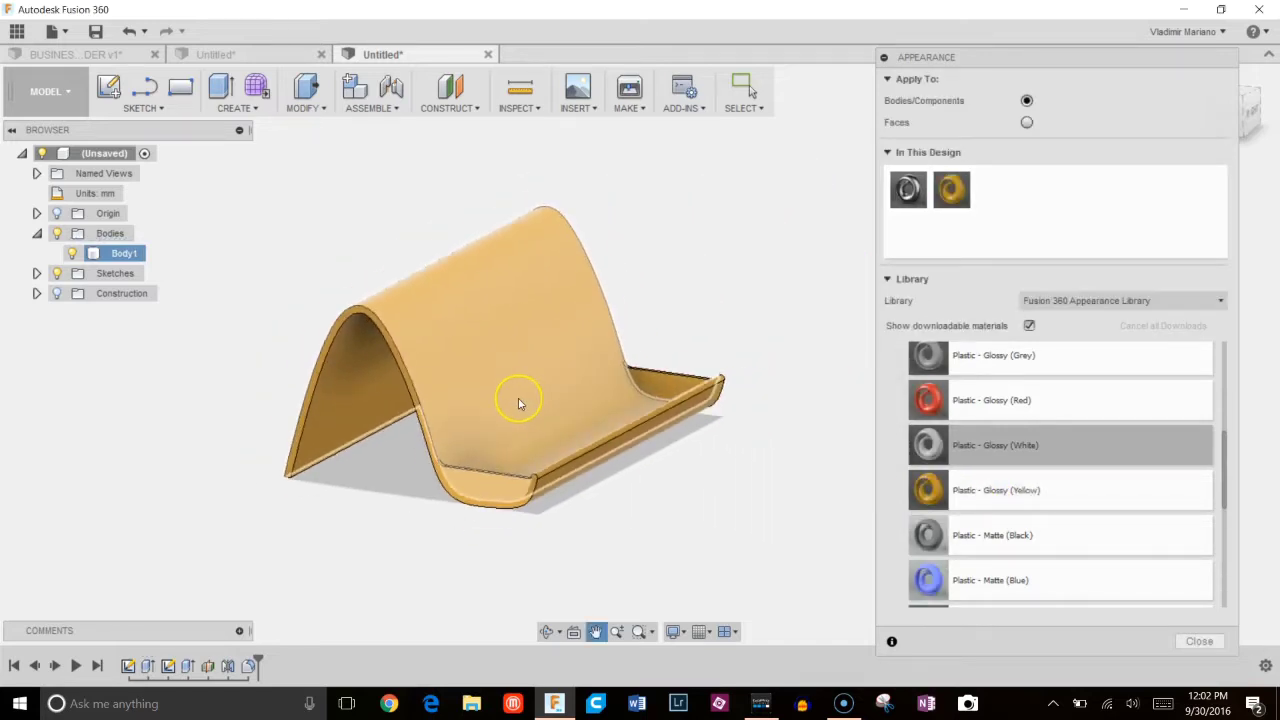
pyautogui.scroll(4, 540, 390)
pyautogui.scroll(3, 760, 290)
pyautogui.scroll(-3, 723, 309)
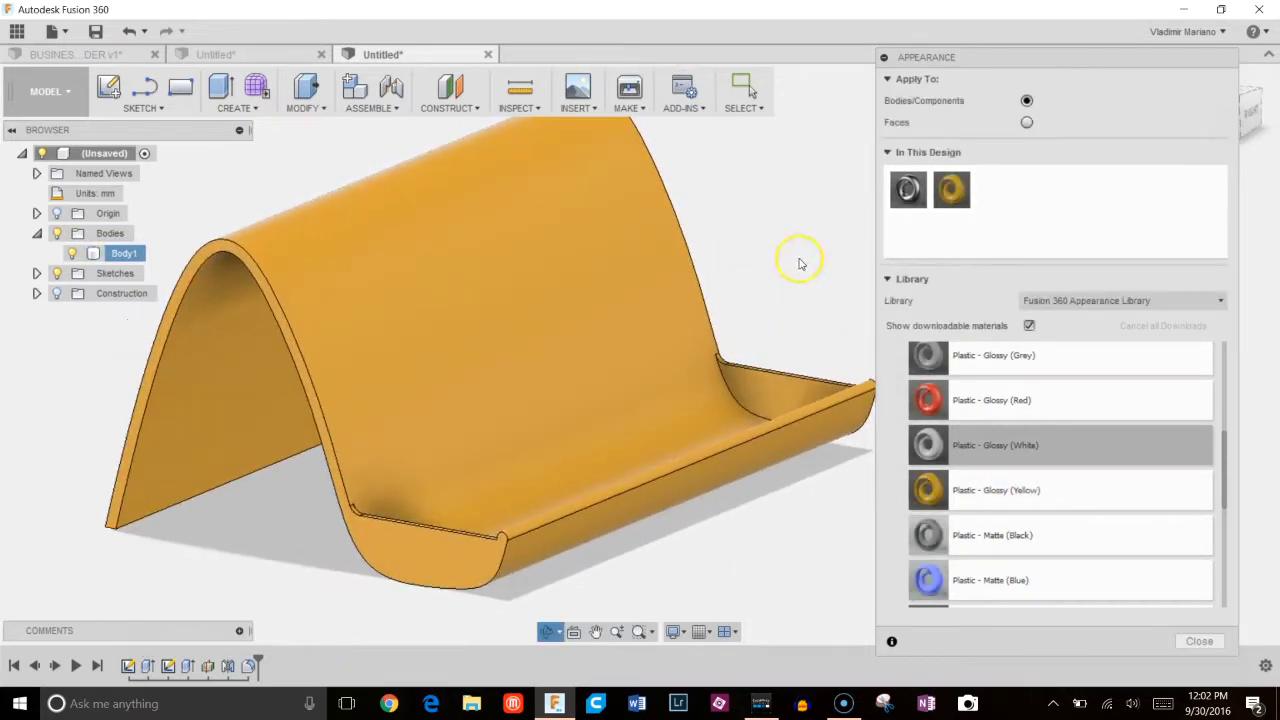
# Recolour Body1's glossy plastic appearance from yellow to orange (RGB 238, 139, 9).
pyautogui.doubleClick(951, 190)
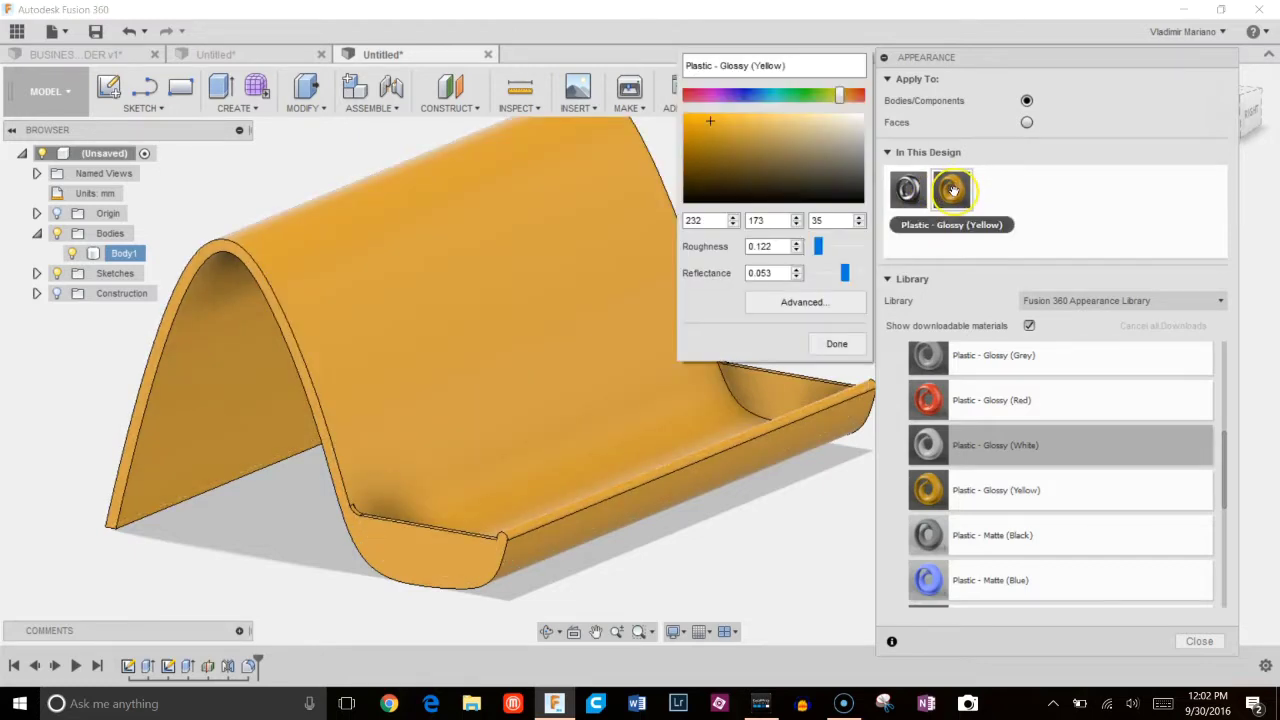
pyautogui.moveTo(840, 94)
pyautogui.mouseDown()
pyautogui.moveTo(857, 100)
pyautogui.moveTo(843, 95)
pyautogui.mouseUp()
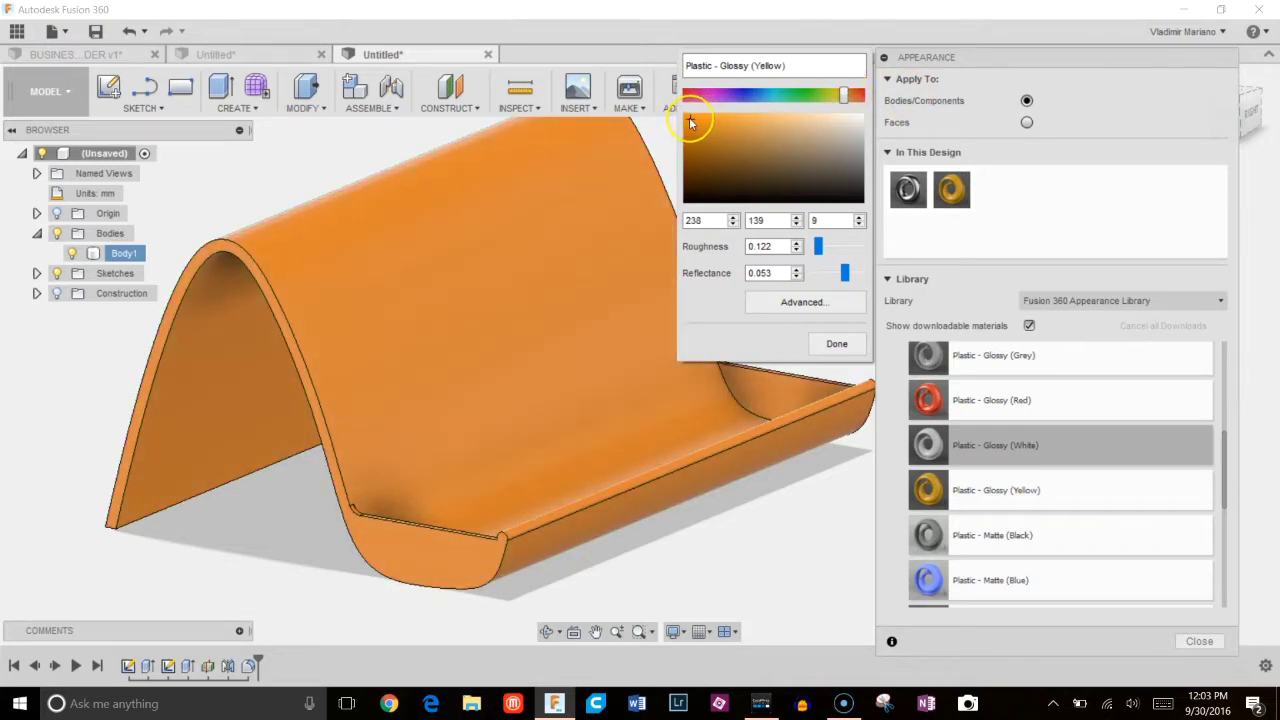
pyautogui.click(850, 346)
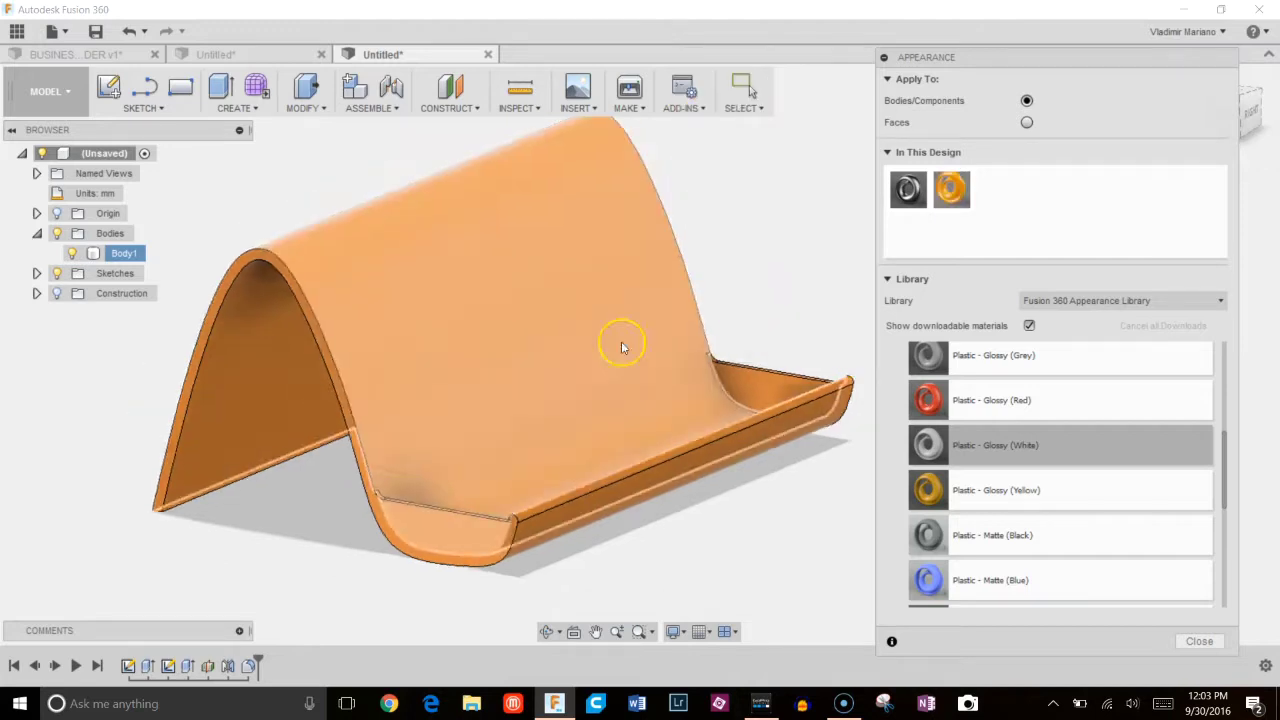
pyautogui.keyDown('shift'); pyautogui.moveTo(771, 237); pyautogui.dragTo(815, 314, button='middle'); pyautogui.keyUp('shift')
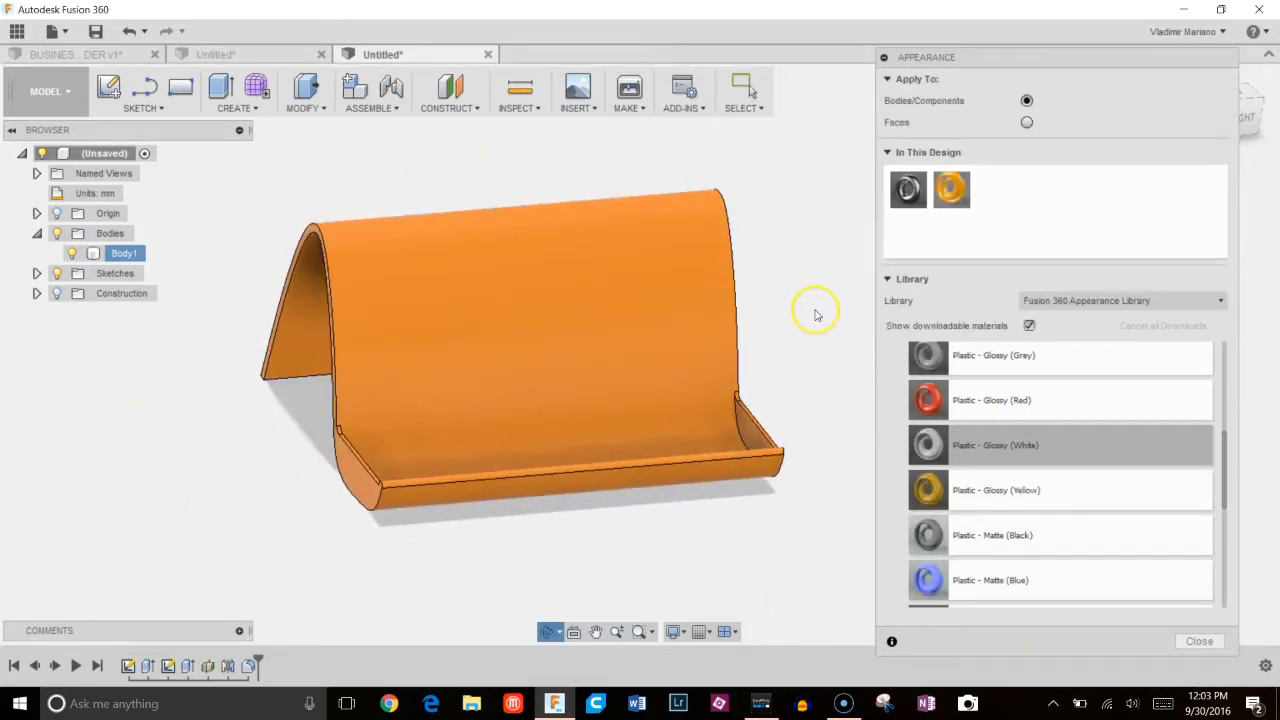
# Close the Appearance panel and orbit to inspect the orange holder from several sides.
pyautogui.click(1197, 642)
pyautogui.keyDown('shift'); pyautogui.moveTo(671, 480); pyautogui.dragTo(1018, 427, button='middle'); pyautogui.keyUp('shift')
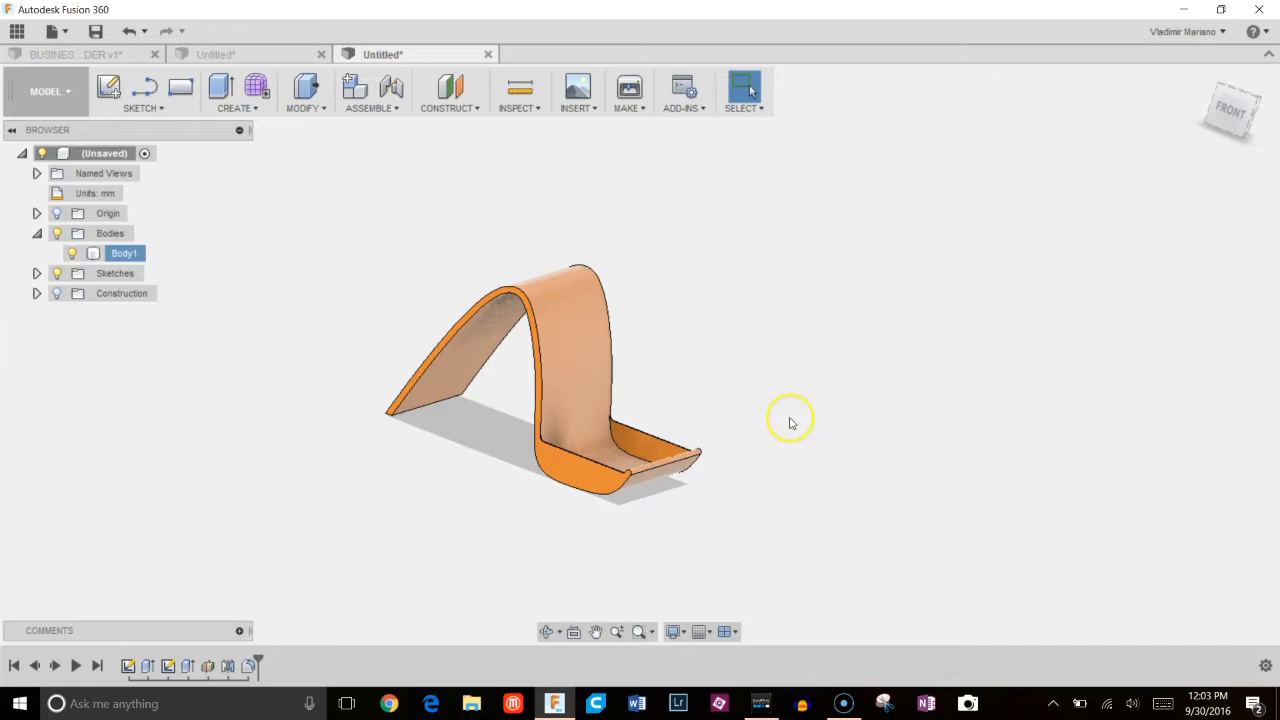
pyautogui.keyDown('shift'); pyautogui.moveTo(808, 416); pyautogui.dragTo(686, 306, button='middle'); pyautogui.keyUp('shift')
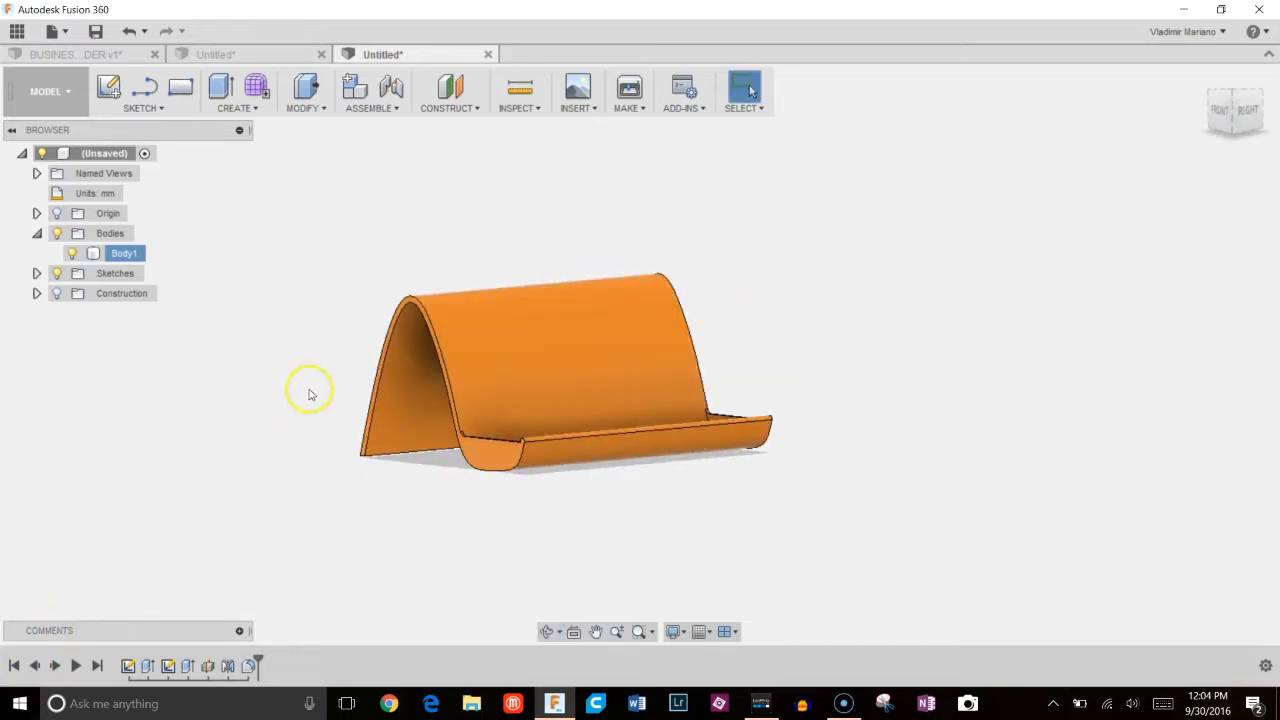
pyautogui.moveTo(338, 350)
pyautogui.keyDown('shift'); pyautogui.mouseDown(button='middle')
pyautogui.moveTo(337, 371)
pyautogui.moveTo(320, 374)
pyautogui.moveTo(374, 326)
pyautogui.moveTo(484, 300)
pyautogui.moveTo(414, 286)
pyautogui.moveTo(331, 303)
pyautogui.moveTo(325, 350)
pyautogui.mouseUp(button='middle'); pyautogui.keyUp('shift')
# Send Body1 to MakerBot through MAKE > 3D Print, keeping MakerBot as print utility.
pyautogui.click(630, 108)
pyautogui.click(650, 126)
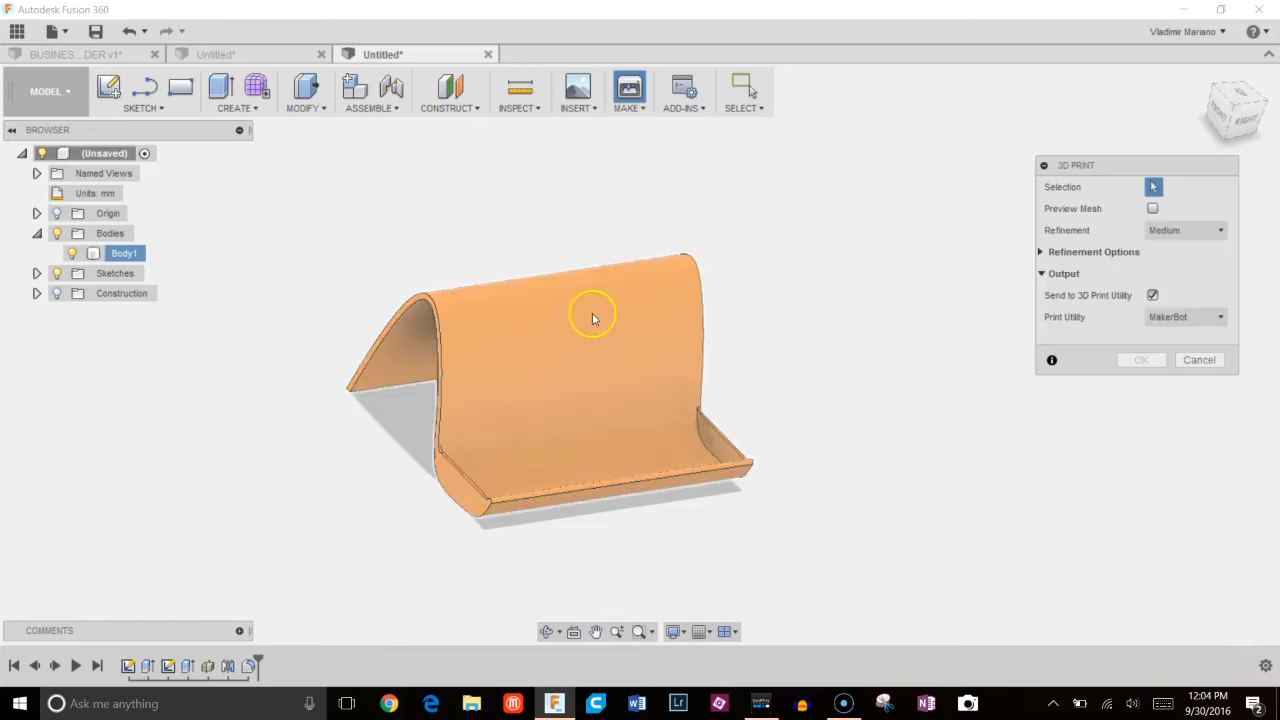
pyautogui.click(587, 348)
pyautogui.click(1188, 317)
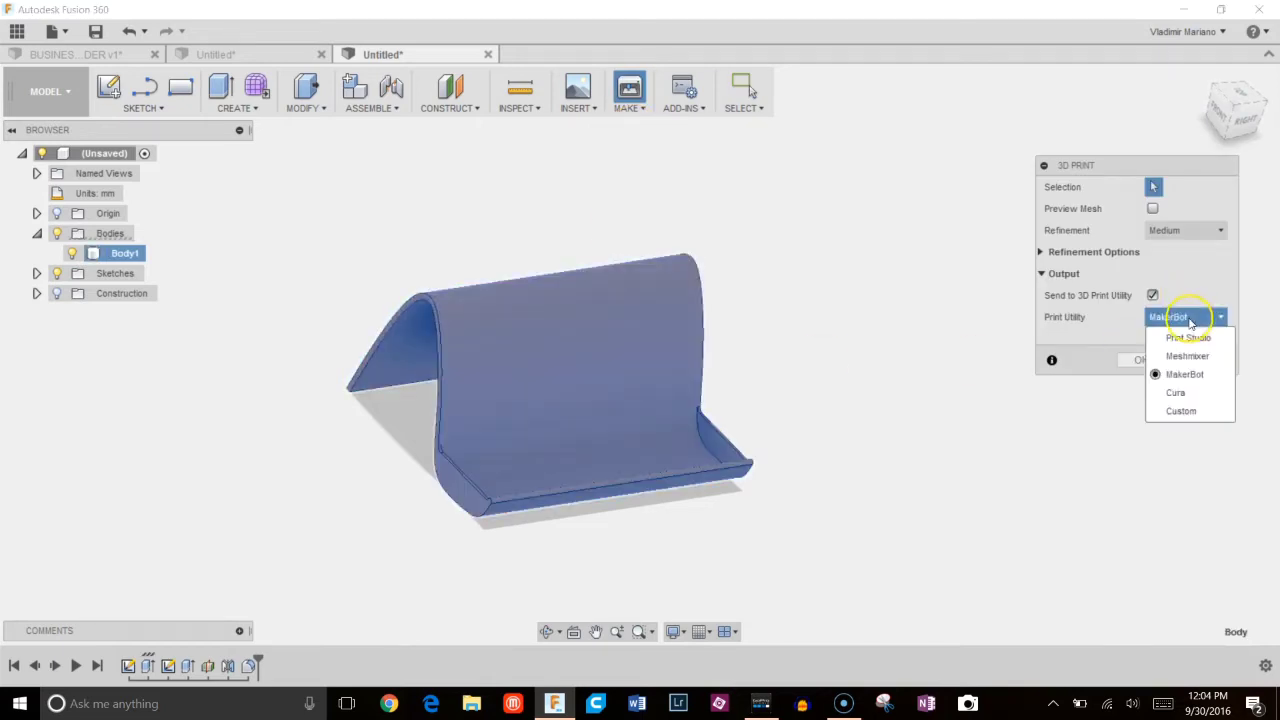
pyautogui.click(1186, 375)
pyautogui.click(1141, 360)
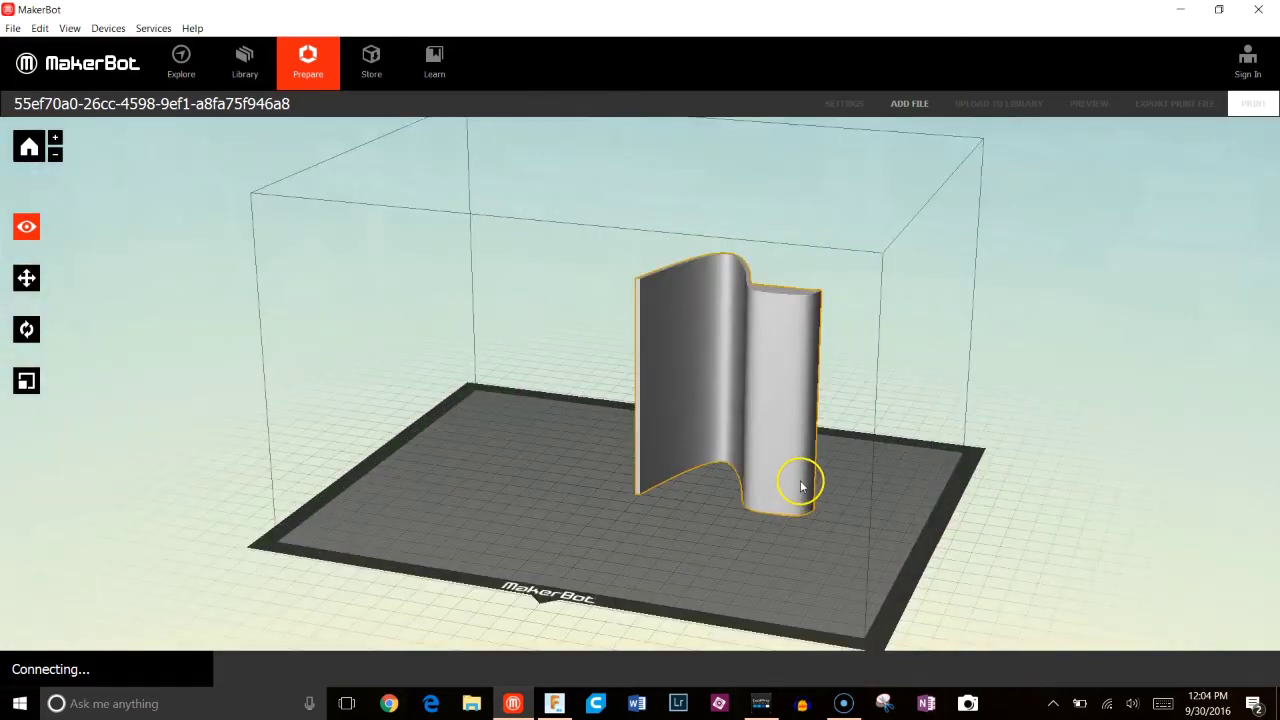
# Apply Edit > Auto Layout All to stand the holder on the Replicator (Dual) plate and inspect it.
pyautogui.moveTo(871, 486); pyautogui.dragTo(906, 540)
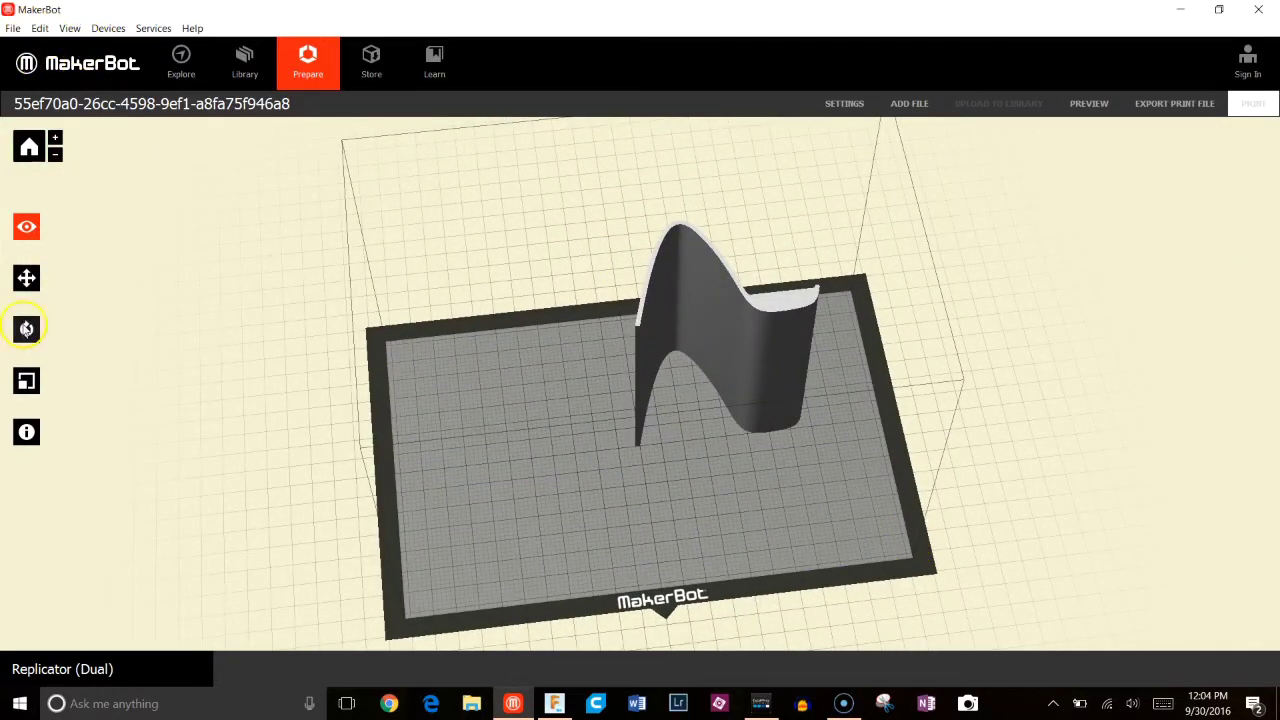
pyautogui.click(40, 28)
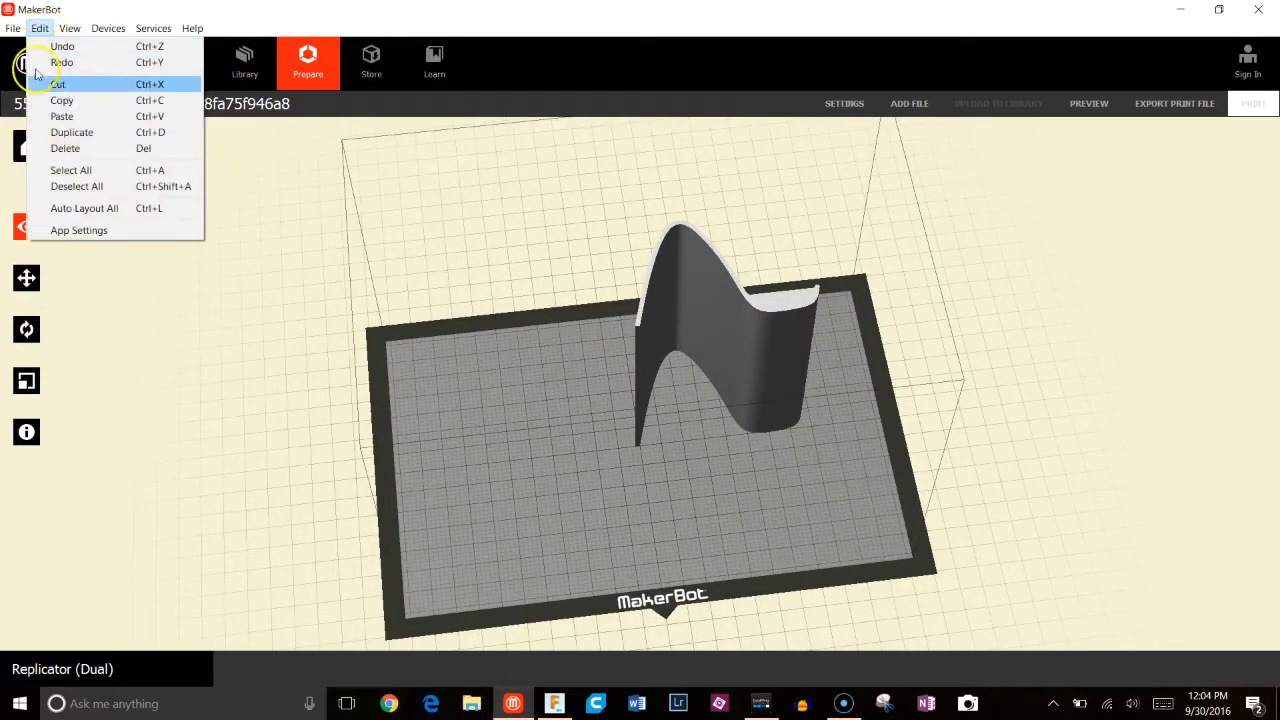
pyautogui.click(77, 217)
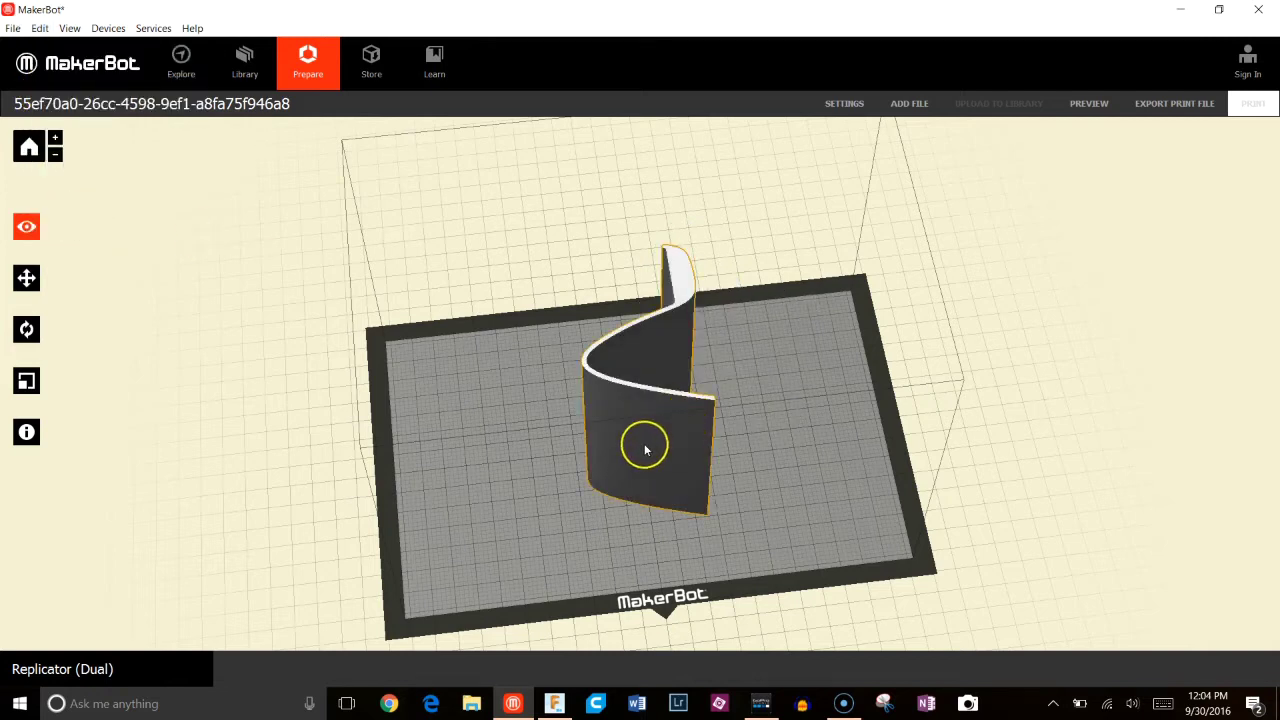
pyautogui.moveTo(637, 460); pyautogui.dragTo(843, 401)
pyautogui.scroll(5, 565, 315)
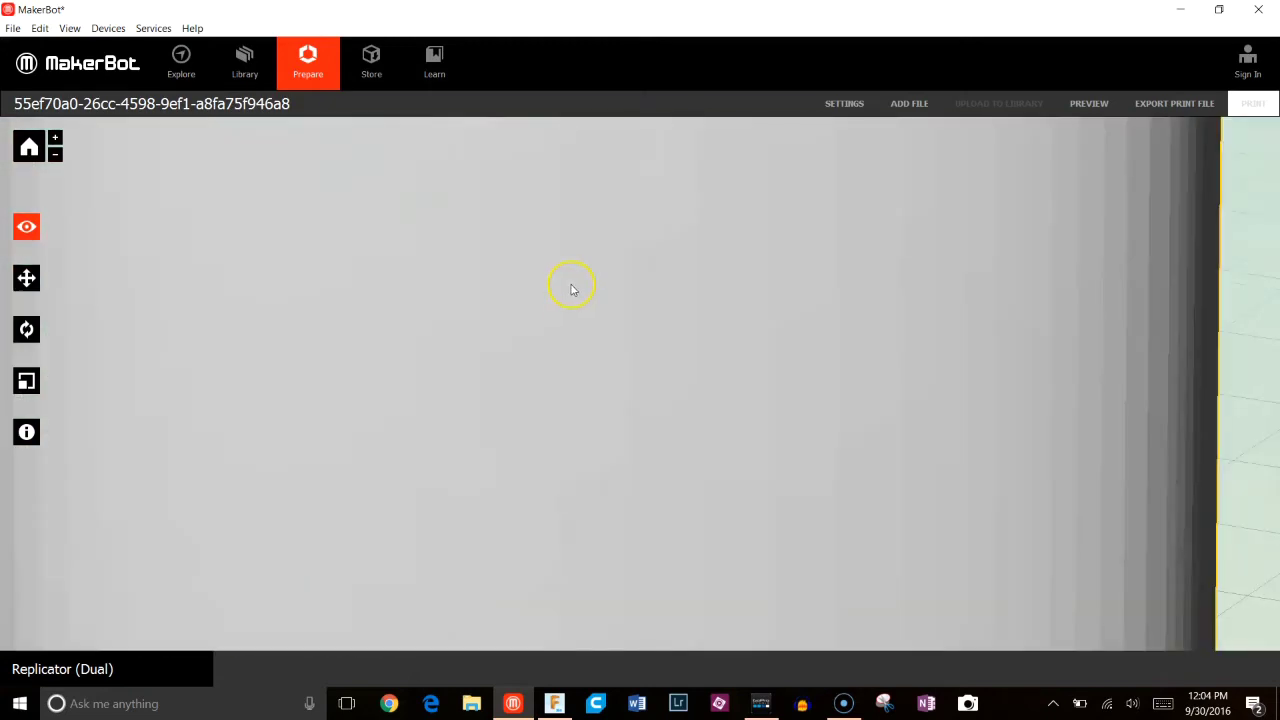
pyautogui.scroll(-5, 571, 286)
pyautogui.scroll(3, 557, 331)
pyautogui.moveTo(537, 296); pyautogui.dragTo(575, 377)
pyautogui.scroll(-3, 481, 314)
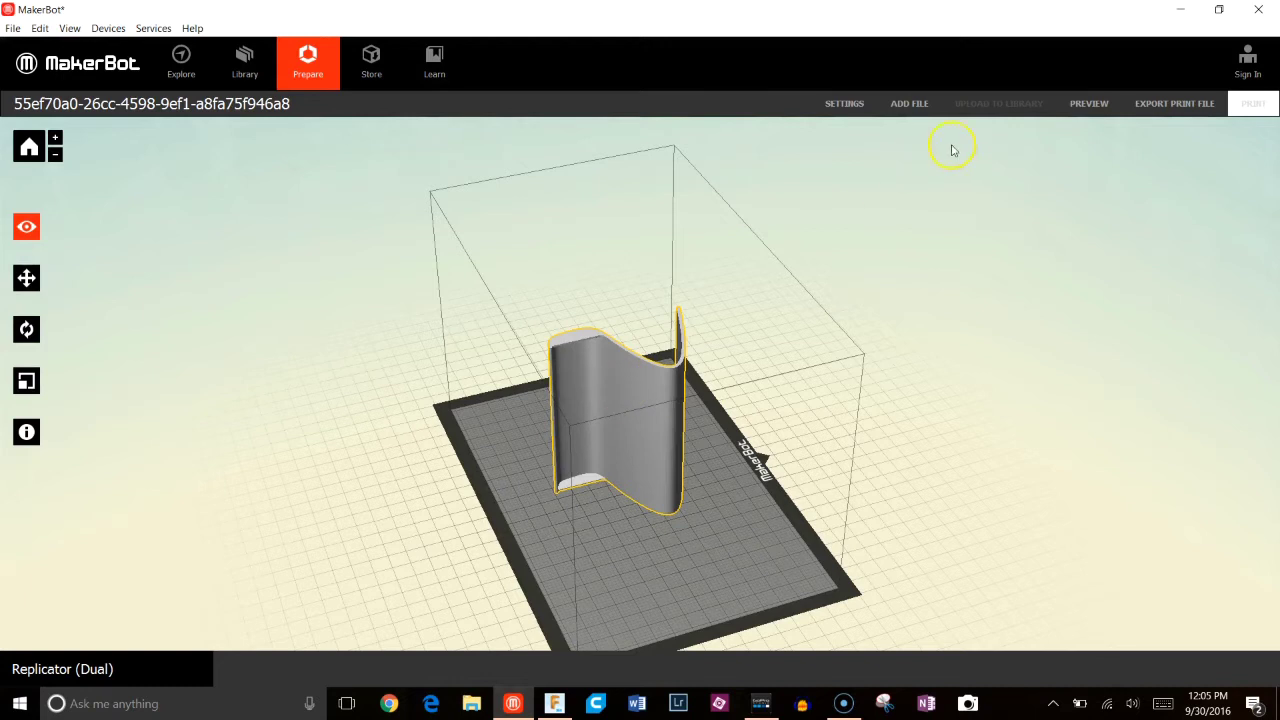
pyautogui.click(846, 106)
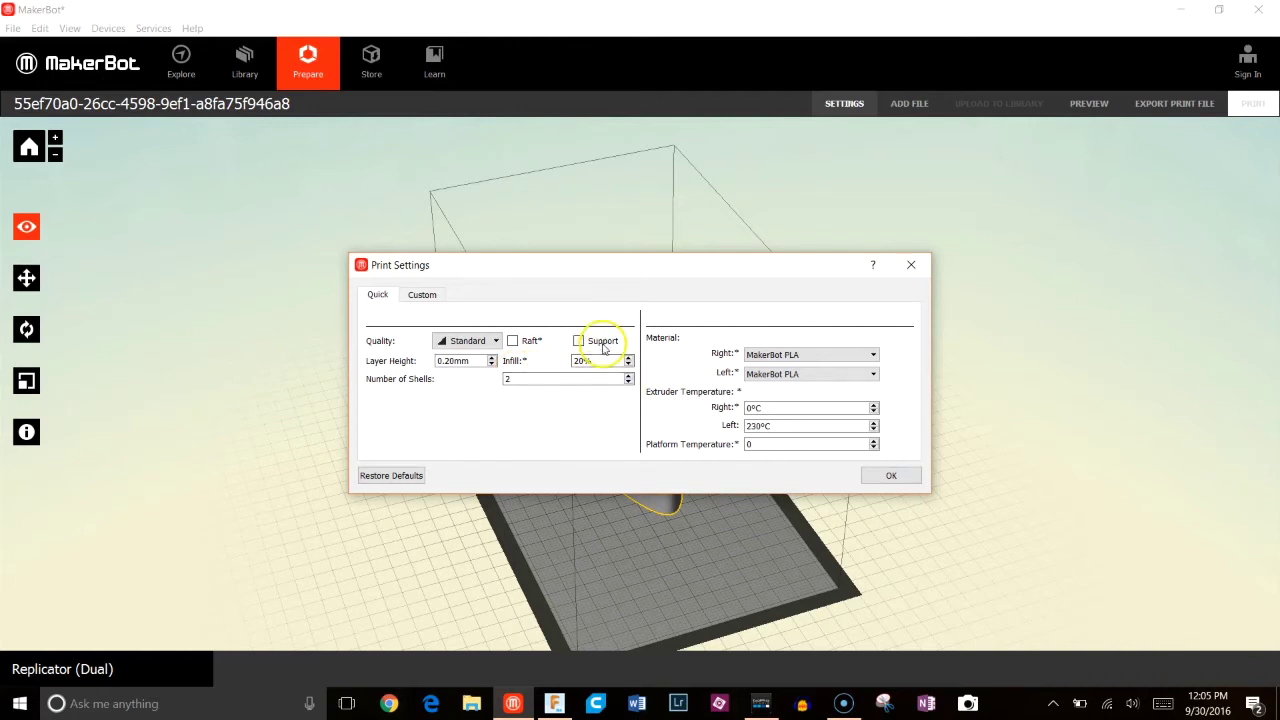
pyautogui.click(906, 266)
pyautogui.moveTo(886, 486); pyautogui.dragTo(848, 536)
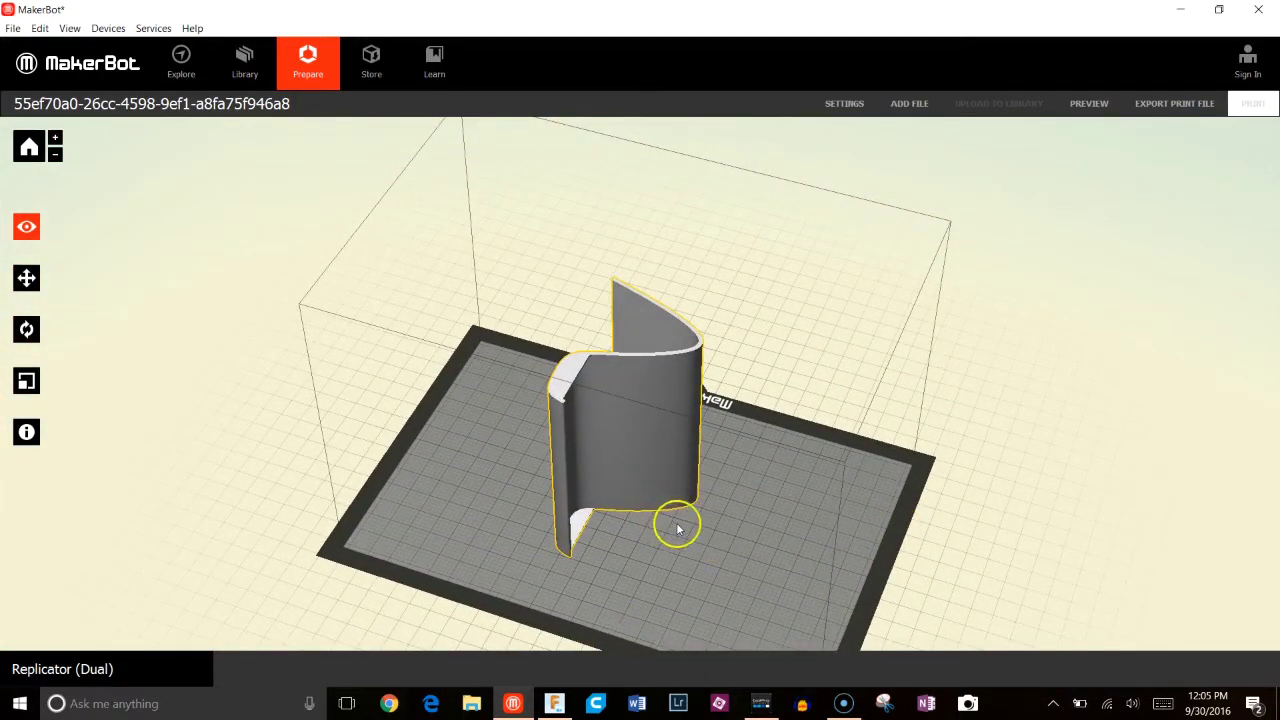
pyautogui.moveTo(684, 557); pyautogui.dragTo(686, 512)
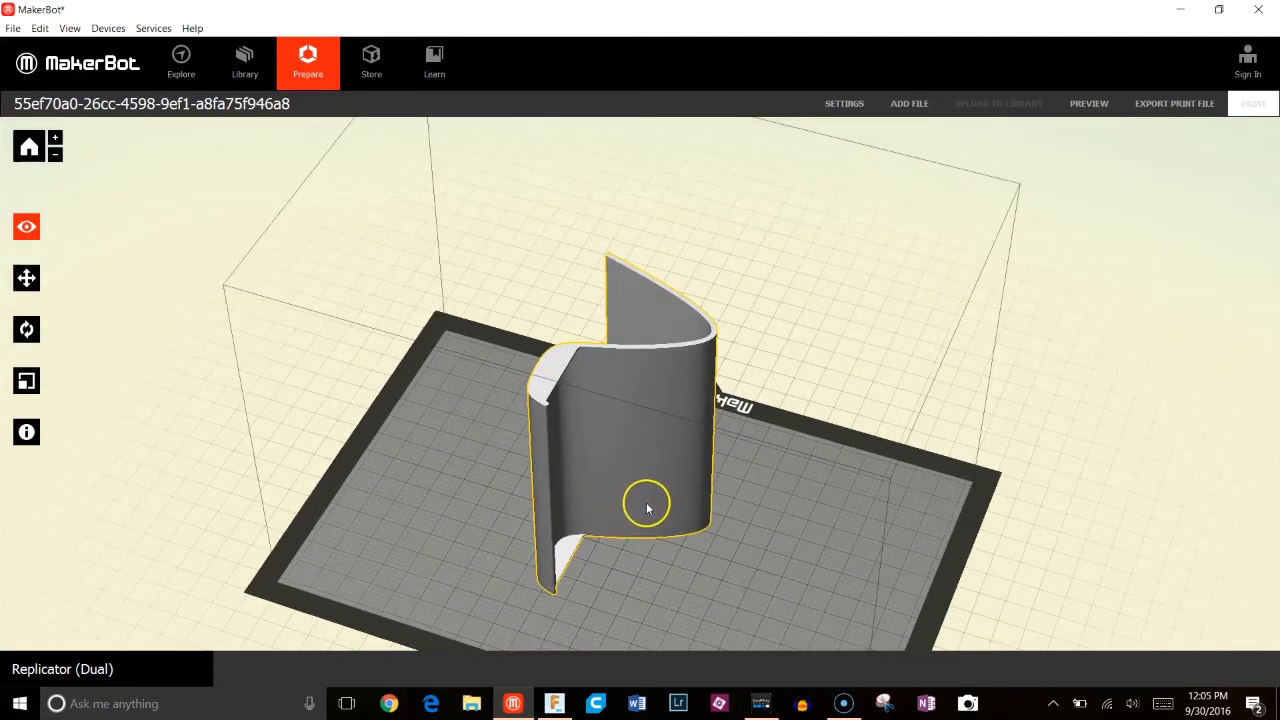
pyautogui.moveTo(640, 505); pyautogui.dragTo(826, 386)
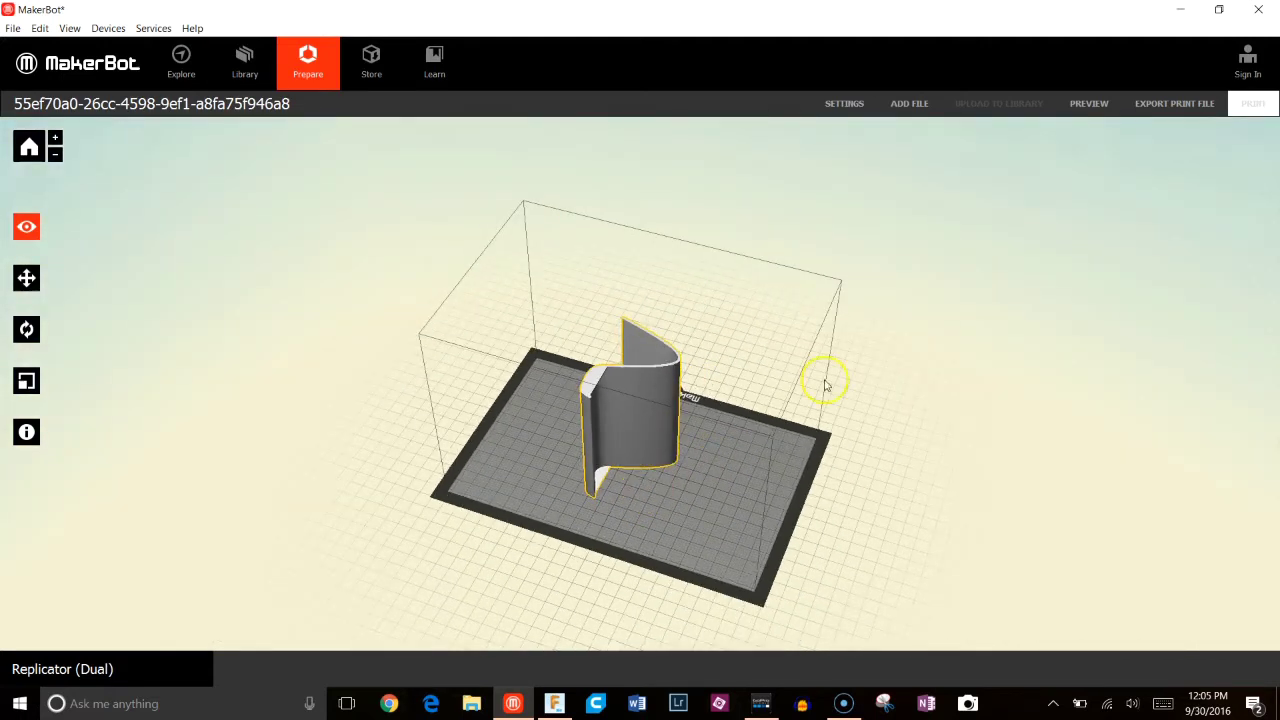